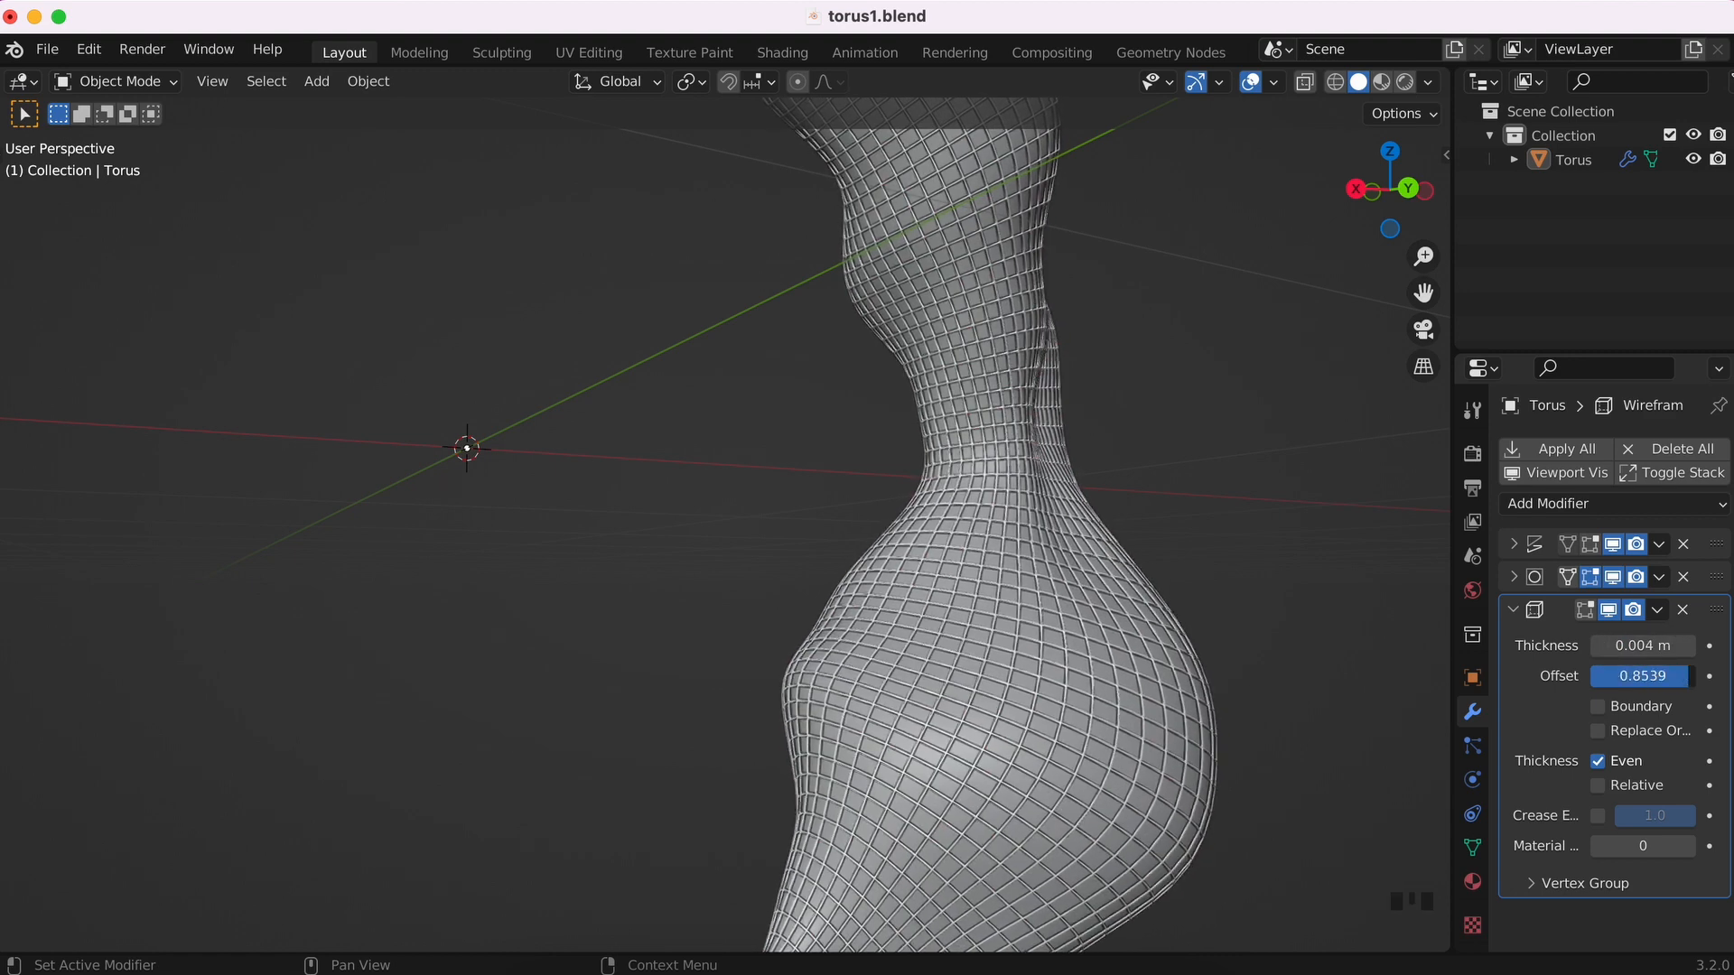
# - Set the torus's Wireframe offset to 1 and raise the Subdivision modifier's viewport level to 3
pyautogui.keyDown('super'); pyautogui.scroll(8, 1335, 713); pyautogui.keyUp('super')
pyautogui.hscroll(-3, 1338, 716)
pyautogui.keyDown('super'); pyautogui.scroll(-10, 1339, 718); pyautogui.keyUp('super')
pyautogui.click(1514, 576)
pyautogui.click(1690, 644)
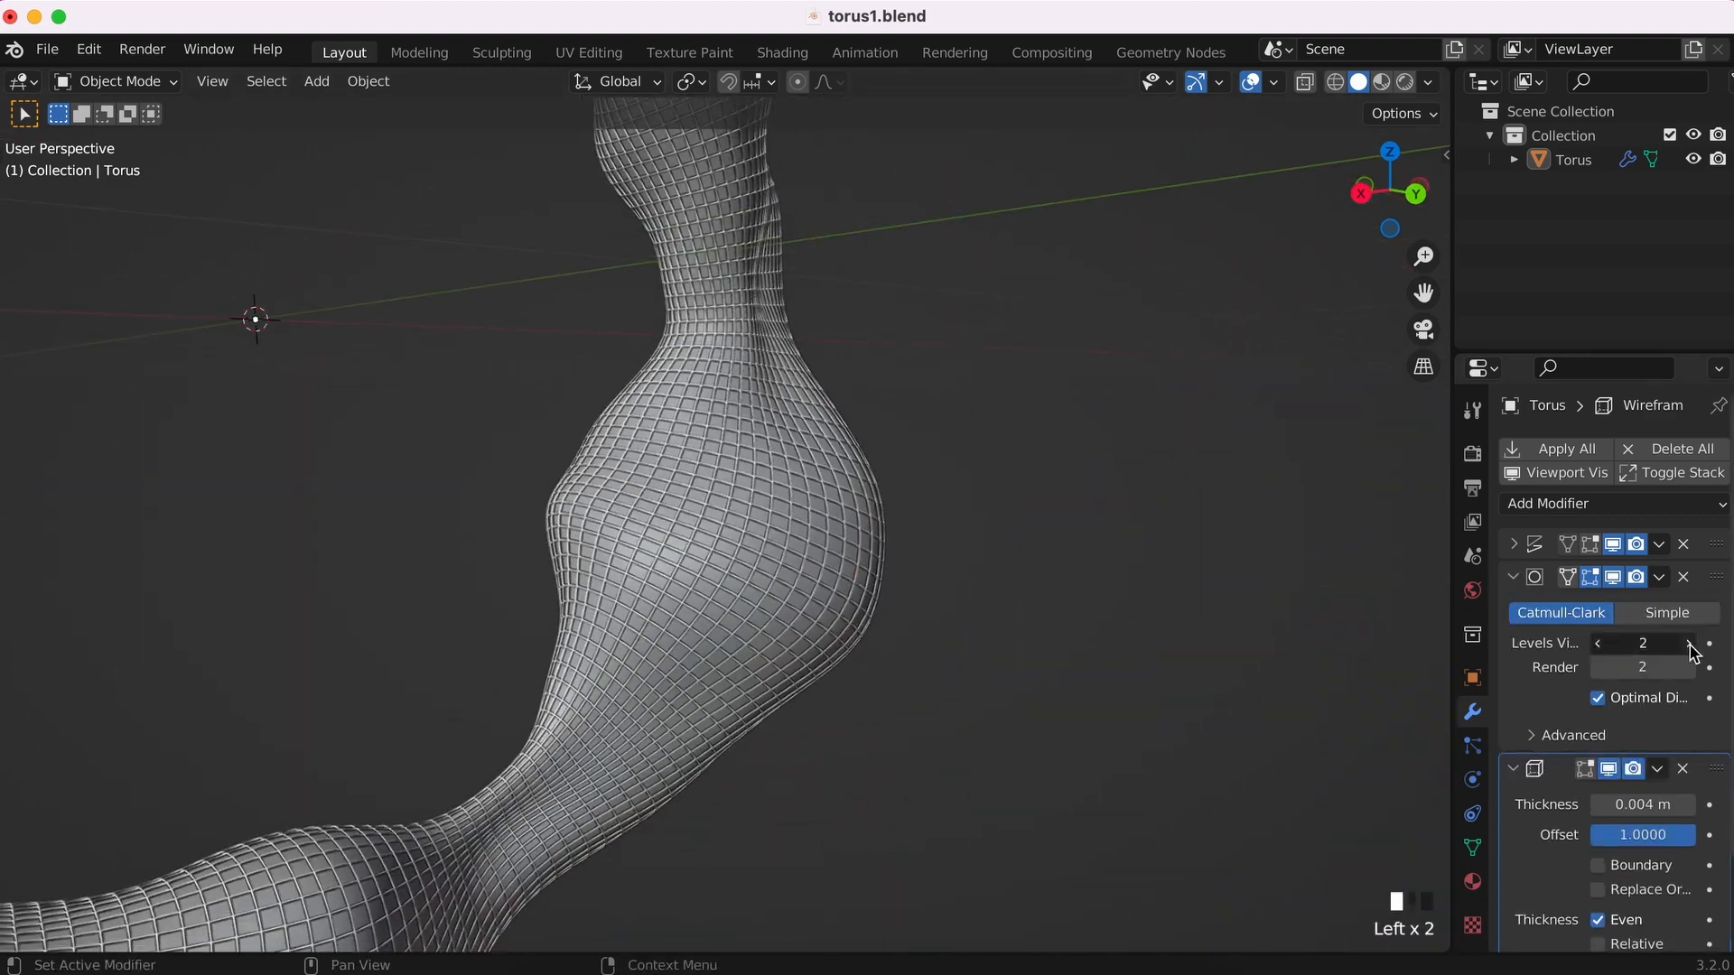
# - Set the Wireframe modifier's thickness to 0.005 m and inspect the mesh over the whole torus
pyautogui.keyDown('super'); pyautogui.scroll(8, 821, 529); pyautogui.keyUp('super')
pyautogui.hscroll(6, 820, 529)
pyautogui.scroll(-4, 821, 529)
pyautogui.keyDown('super'); pyautogui.scroll(-5, 821, 529); pyautogui.keyUp('super')
pyautogui.click(1691, 806)
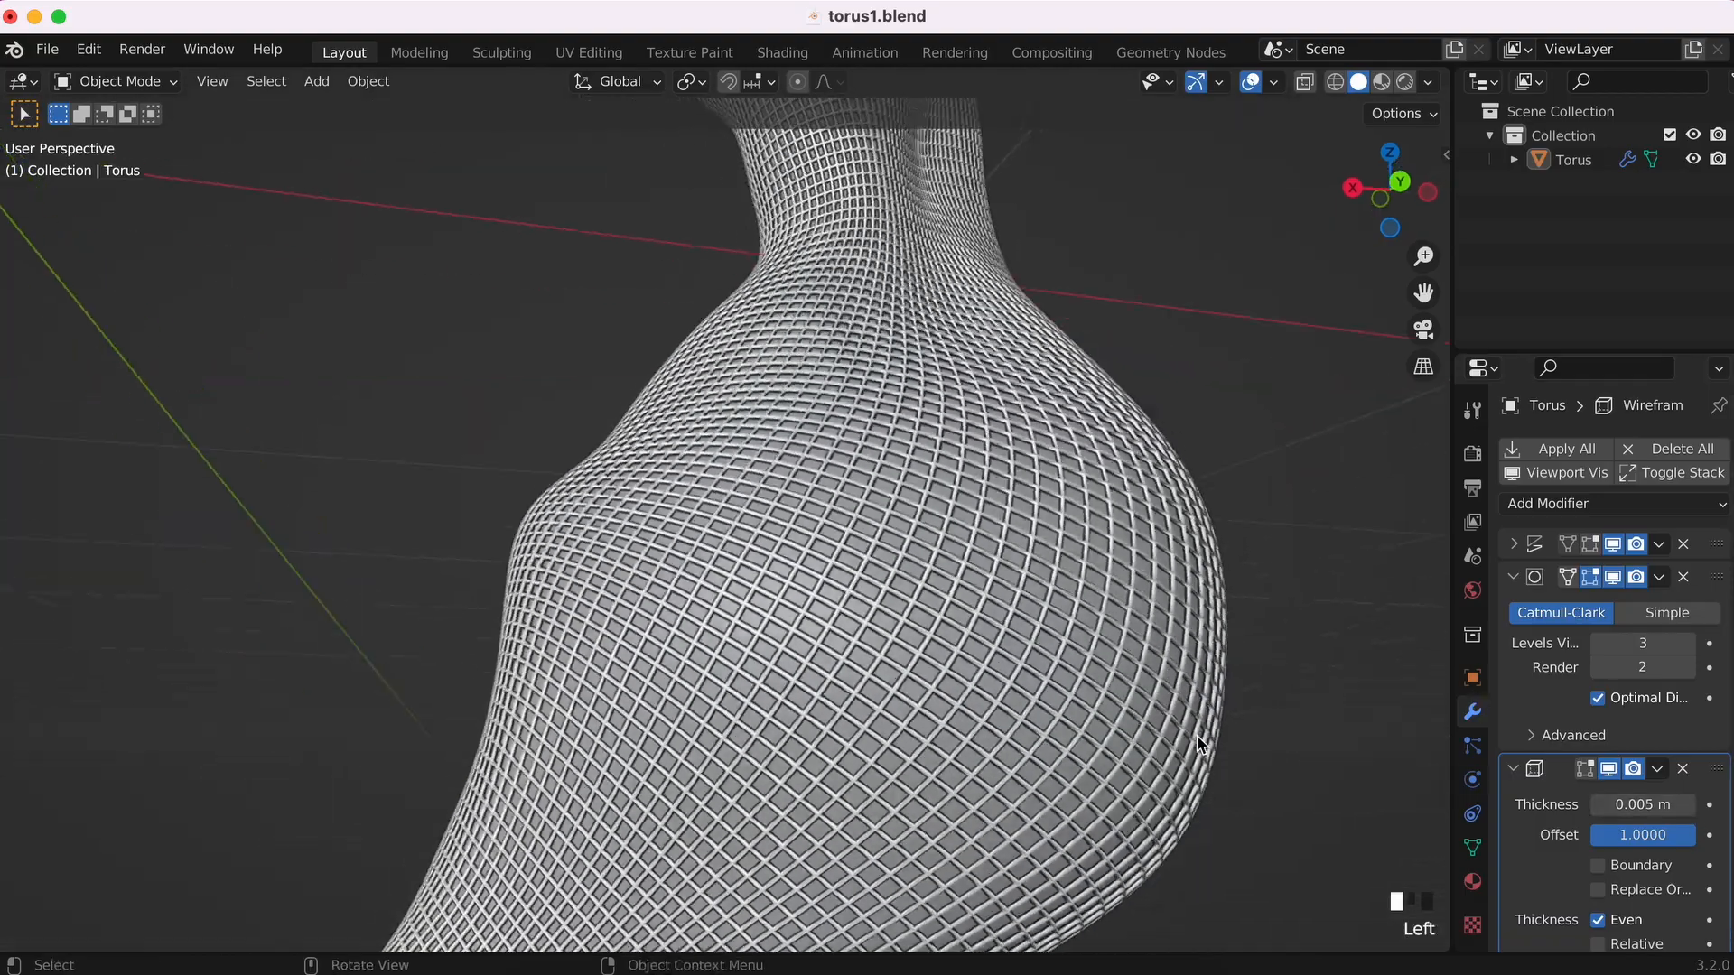
pyautogui.keyDown('super'); pyautogui.scroll(-10, 1196, 735); pyautogui.keyUp('super')
pyautogui.hscroll(4, 1195, 735)
pyautogui.keyDown('super'); pyautogui.scroll(4, 1197, 737); pyautogui.keyUp('super')
pyautogui.hscroll(-5, 1246, 730)
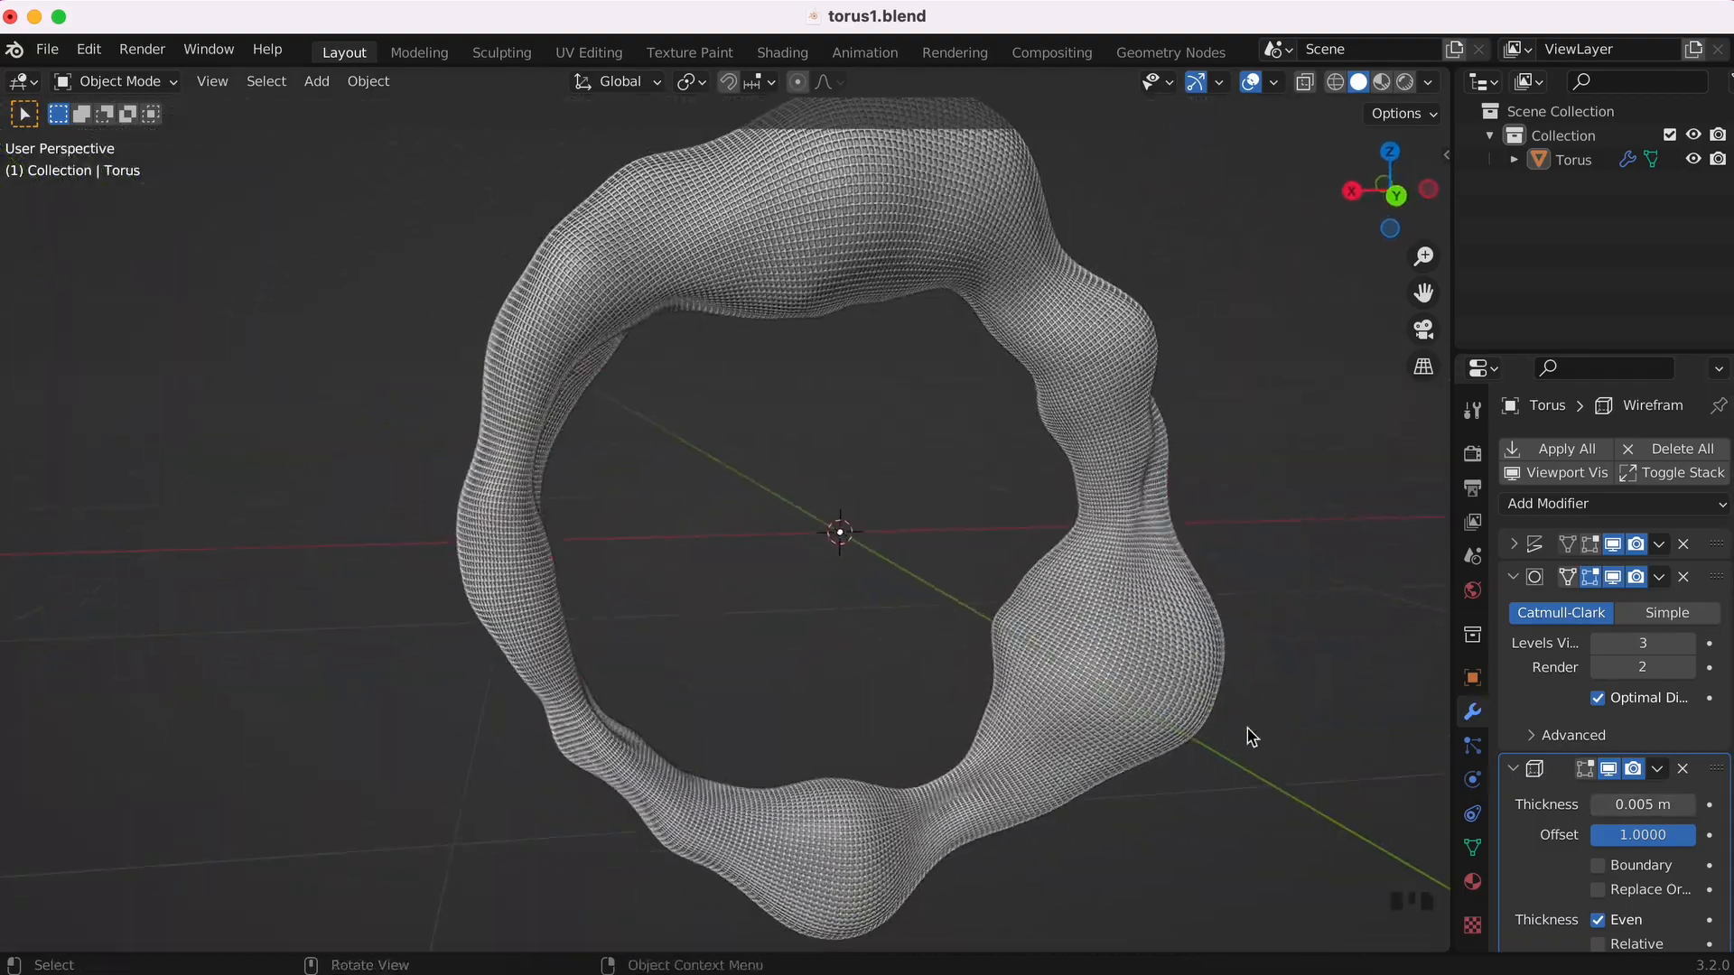
# - Compare a lower viewport subdivision level on the torus, restore it, and raise the render level by one
pyautogui.click(1596, 643)
pyautogui.hscroll(4, 1043, 611)
pyautogui.hscroll(-4, 1042, 611)
pyautogui.click(1687, 665)
pyautogui.click(1689, 644)
pyautogui.click(1514, 577)
pyautogui.keyDown('super'); pyautogui.scroll(-8, 1164, 555); pyautogui.keyUp('super')
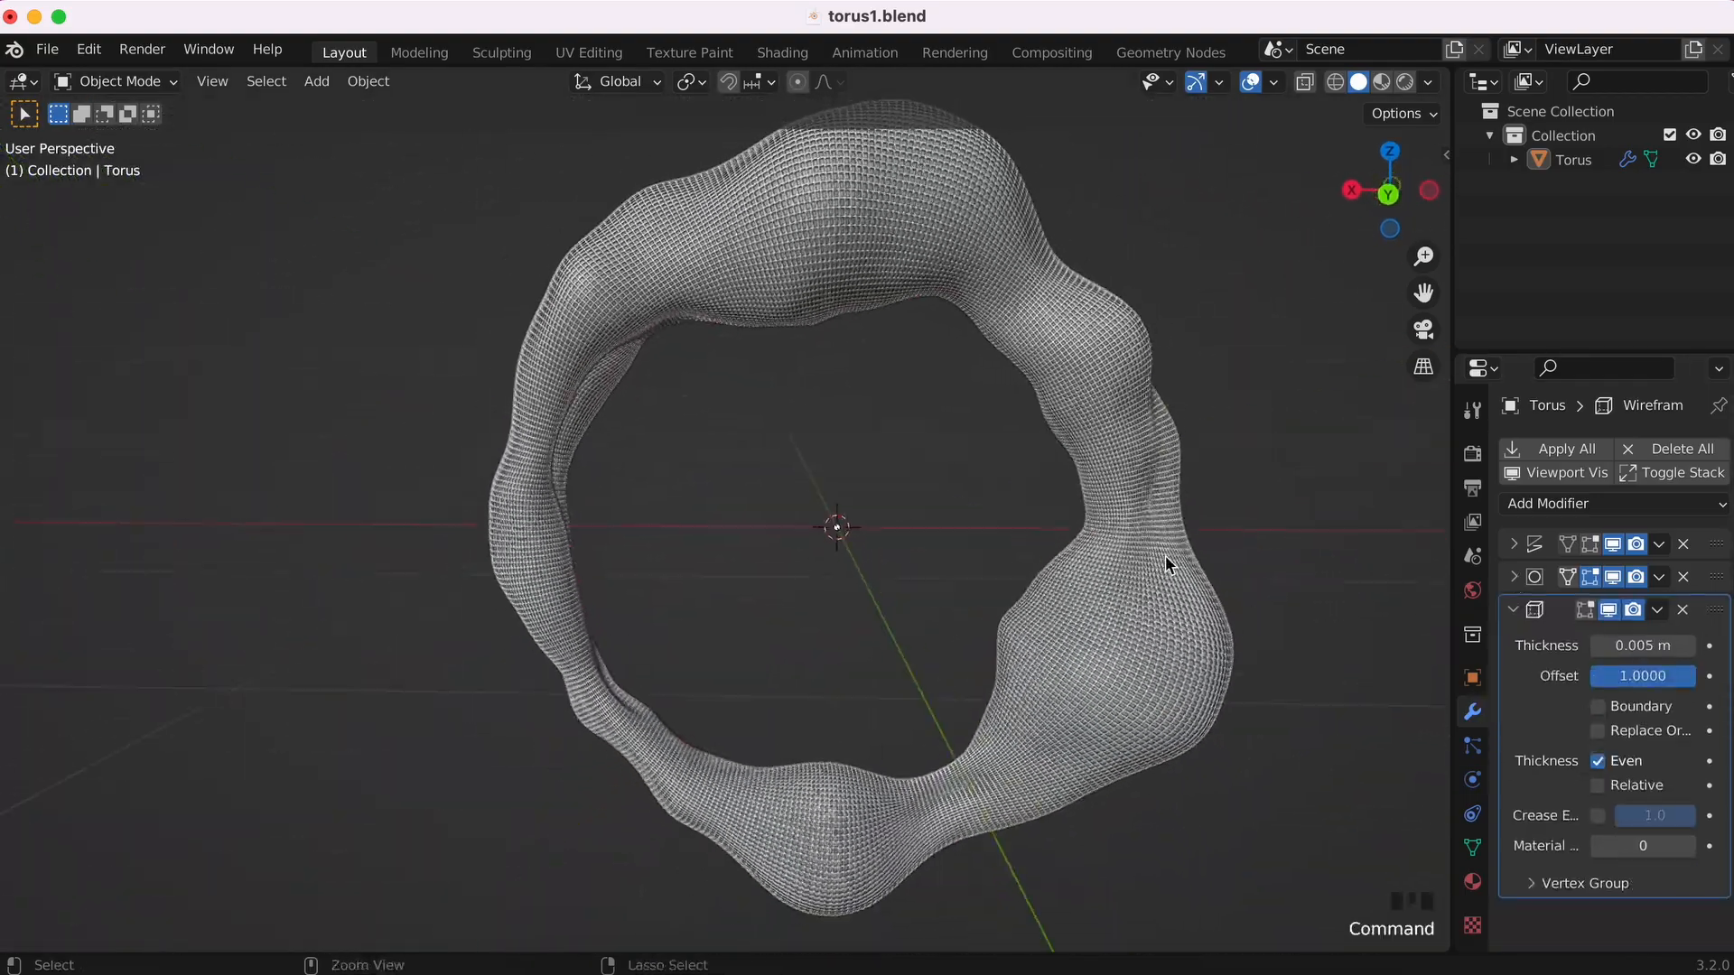
# - Try the Wireframe modifier's Replace Original option on the torus
pyautogui.hotkey('shift', 'a')
pyautogui.scroll(-4, 867, 533)
pyautogui.scroll(4, 867, 534)
pyautogui.click(1598, 730)
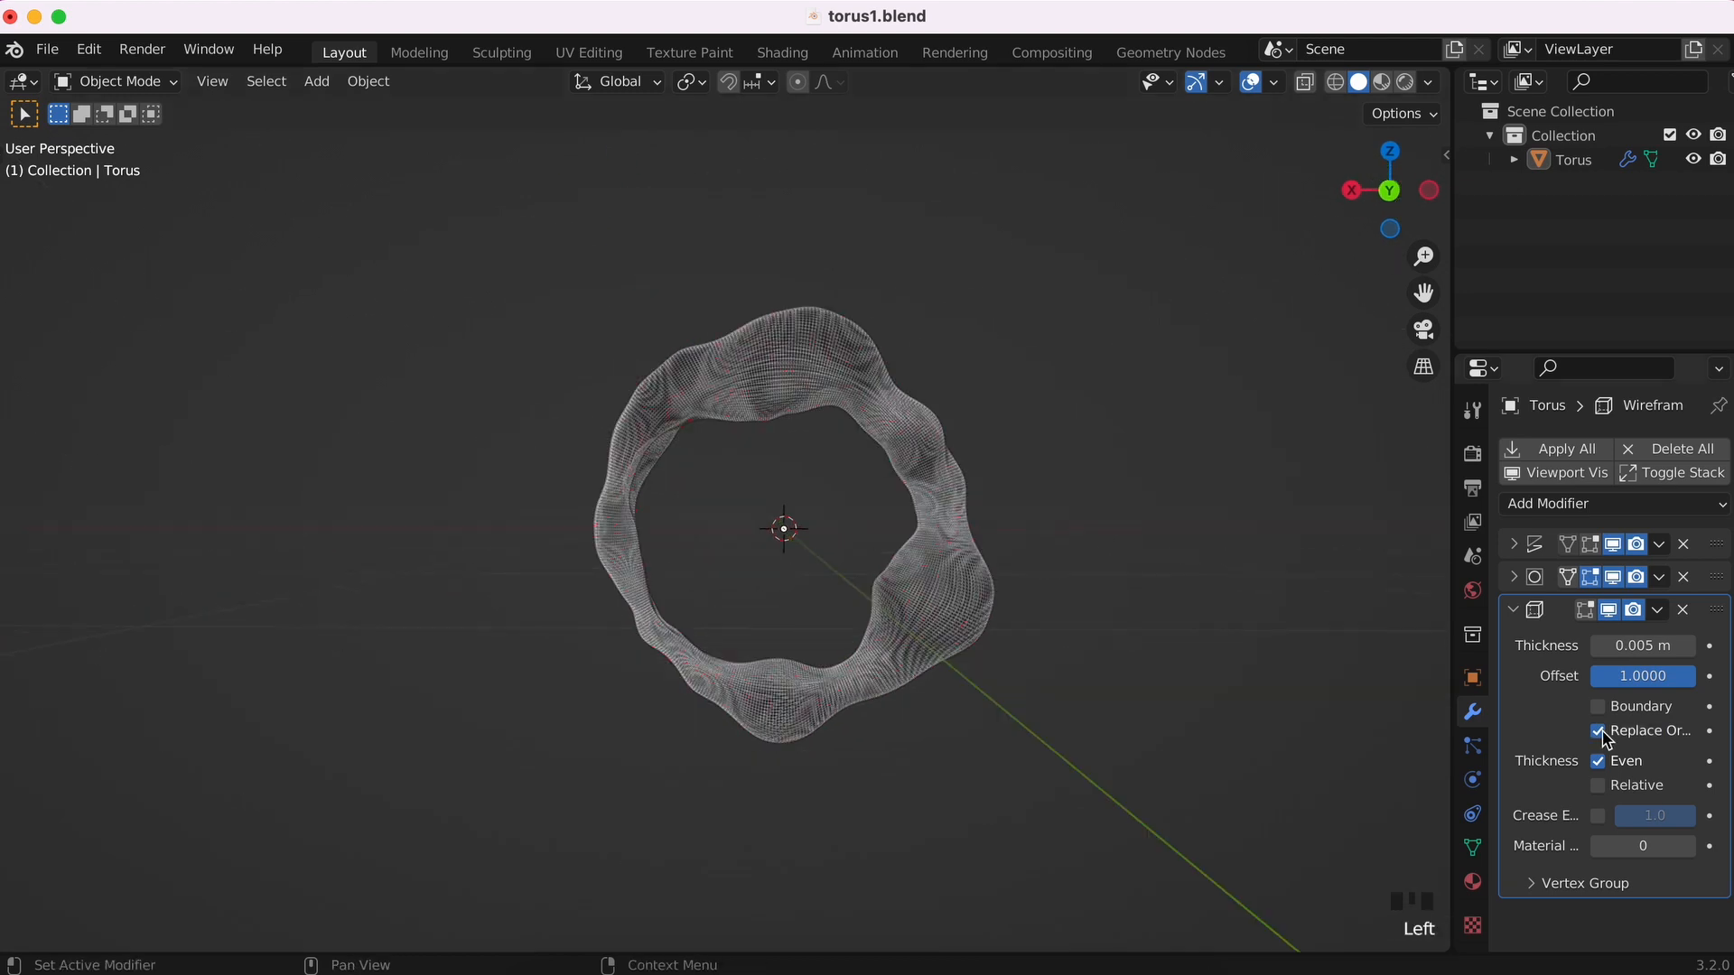
pyautogui.scroll(-3, 1382, 749)
pyautogui.click(1598, 730)
pyautogui.scroll(4, 1080, 735)
# - Add a camera and set its rotation to 90° on X and 0° on Y and Z
pyautogui.hotkey('shift', 'a')
pyautogui.moveTo(1081, 736)
pyautogui.click(964, 847)
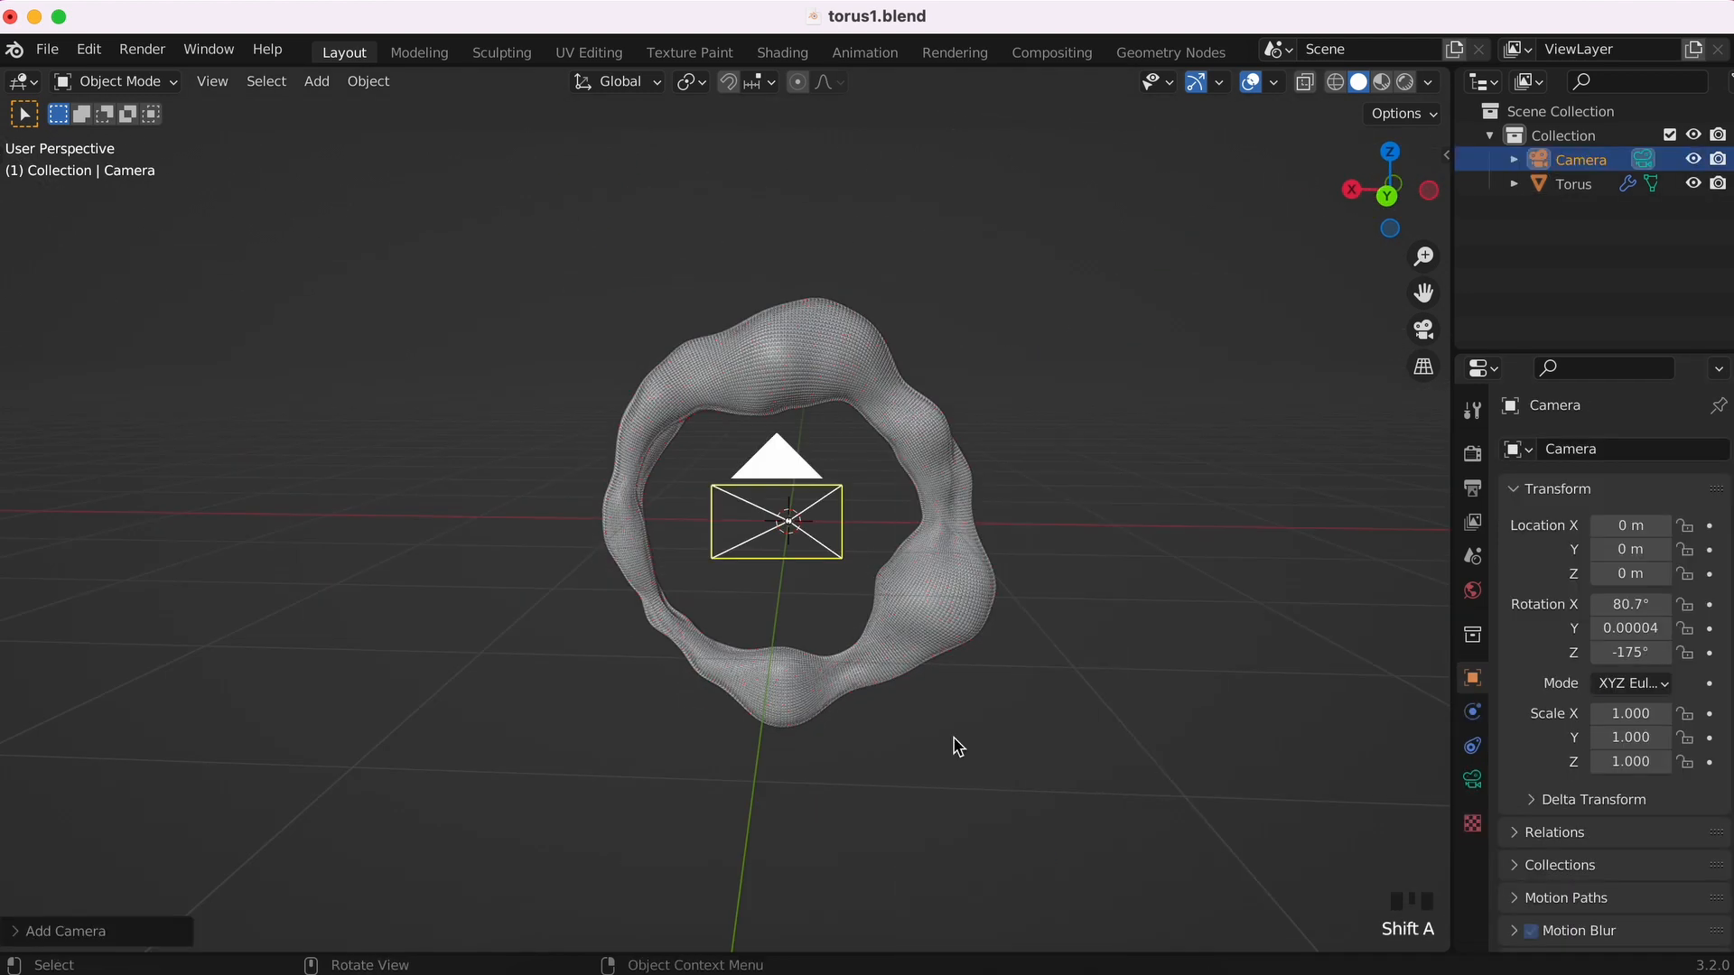
pyautogui.keyDown('super'); pyautogui.scroll(-3, 956, 743); pyautogui.keyUp('super')
pyautogui.click(1628, 603)
pyautogui.scroll(-10, 1223, 512)
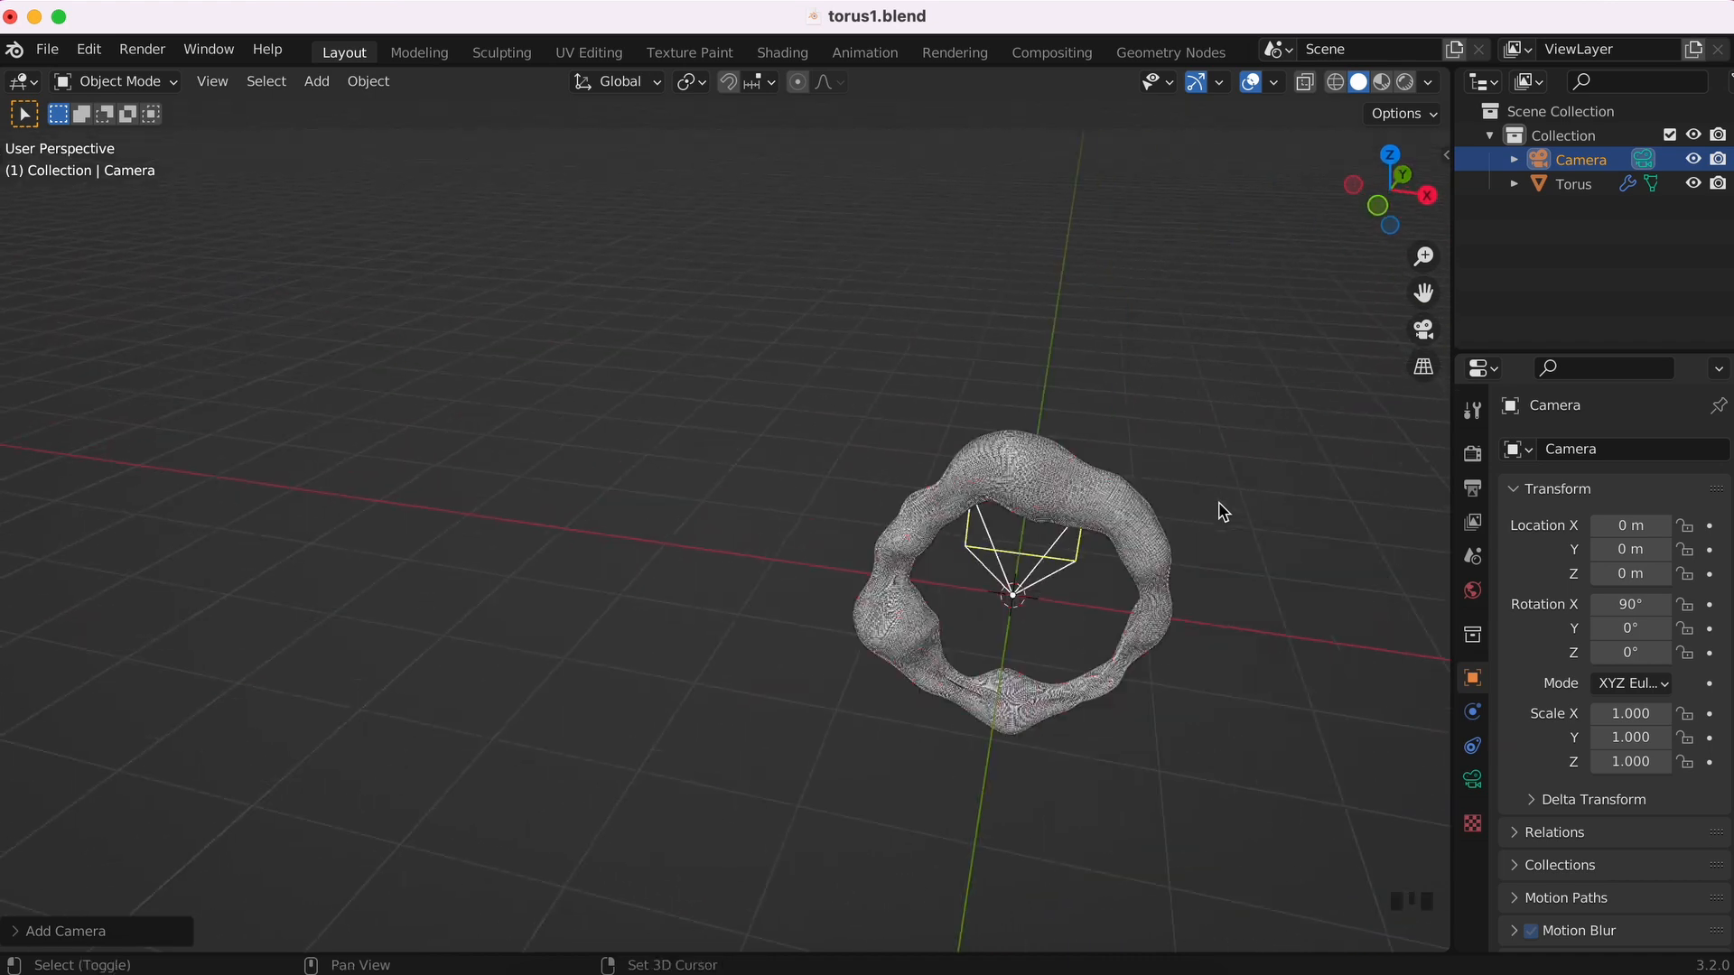
# - Turn the camera towards the torus by setting its rotation to -90° on X and 180° on Y
pyautogui.keyDown('super'); pyautogui.scroll(6, 1223, 512); pyautogui.keyUp('super')
pyautogui.hscroll(8, 1223, 512)
pyautogui.keyDown('super'); pyautogui.scroll(-6, 1223, 512); pyautogui.keyUp('super')
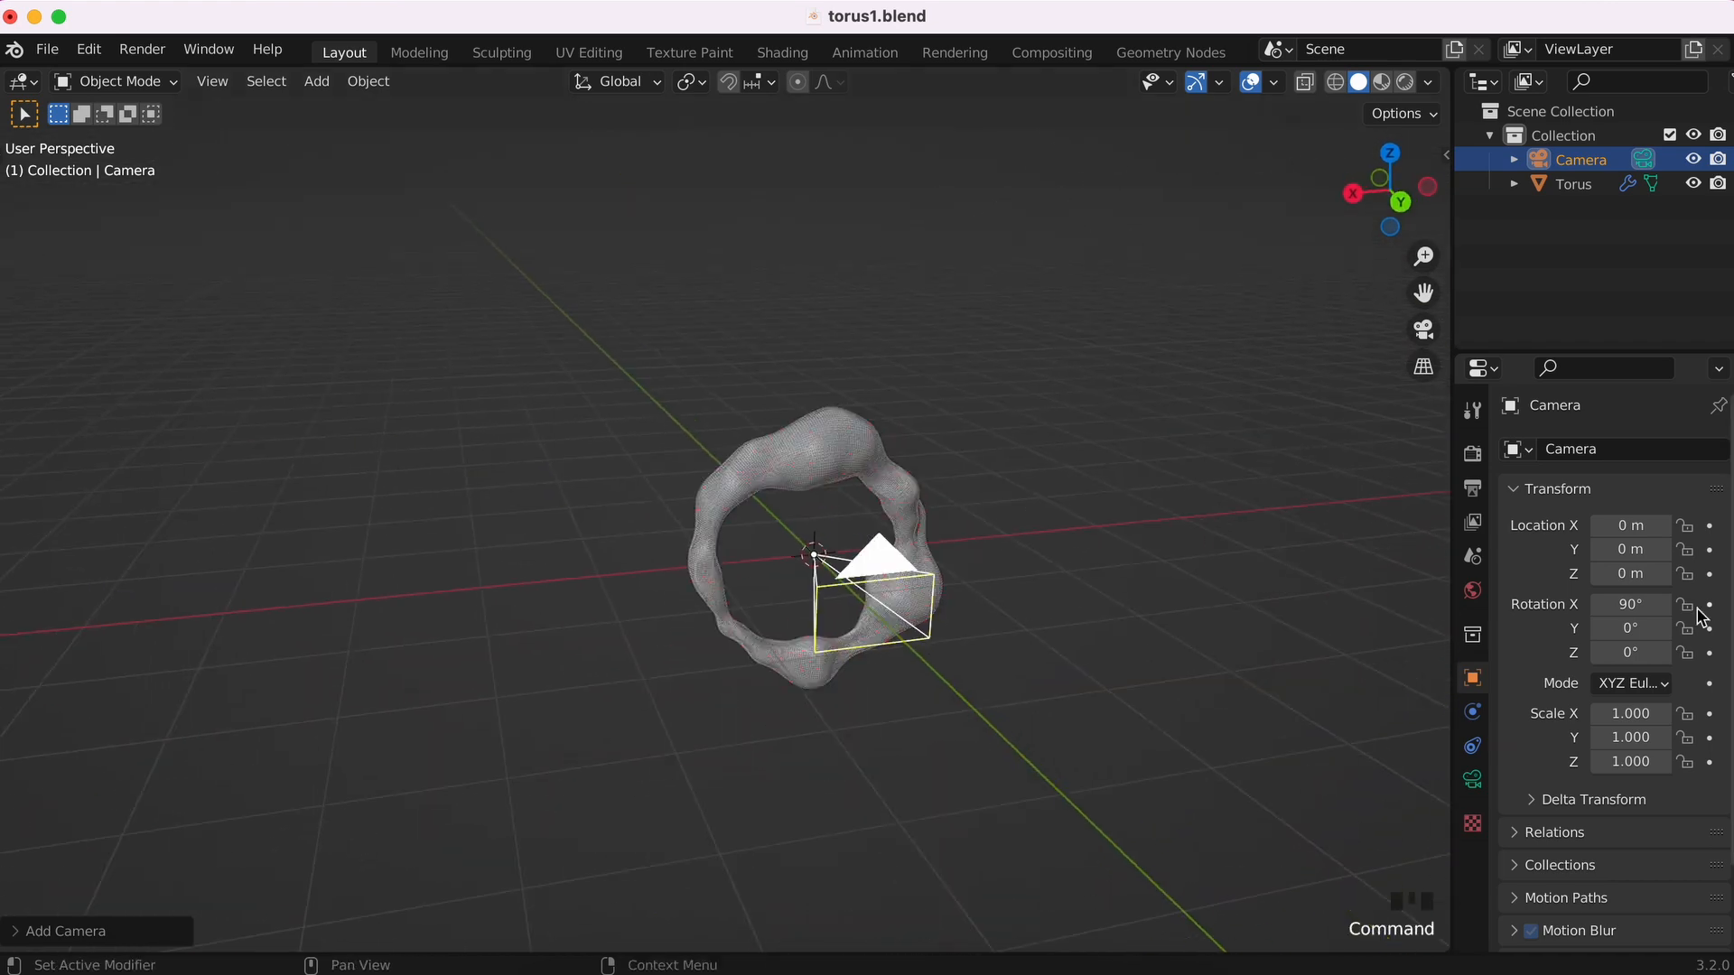
pyautogui.write('-')
pyautogui.press('Return')
pyautogui.keyDown('super'); pyautogui.scroll(-3, 1068, 646); pyautogui.keyUp('super')
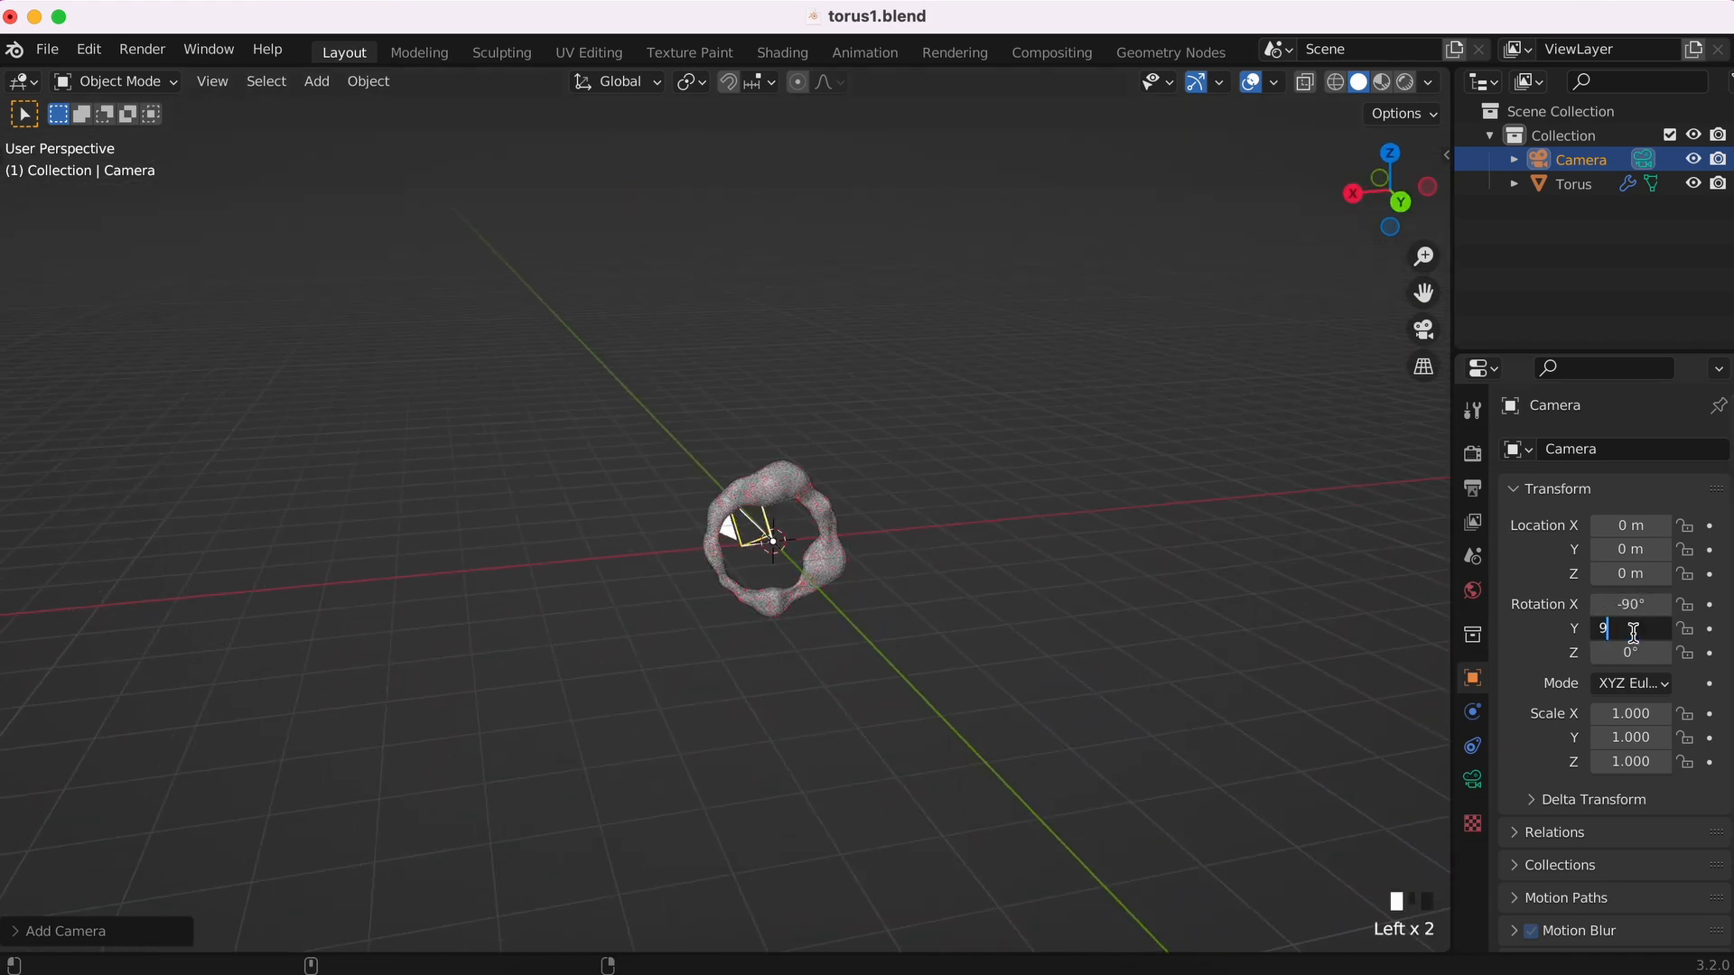
pyautogui.scroll(3, 1189, 672)
# - Move the camera along the Y axis to about 9.26 m and look through it
pyautogui.keyDown('super'); pyautogui.scroll(-3, 1189, 672); pyautogui.keyUp('super')
pyautogui.press('g')
pyautogui.press('y')
pyautogui.click(762, 673)
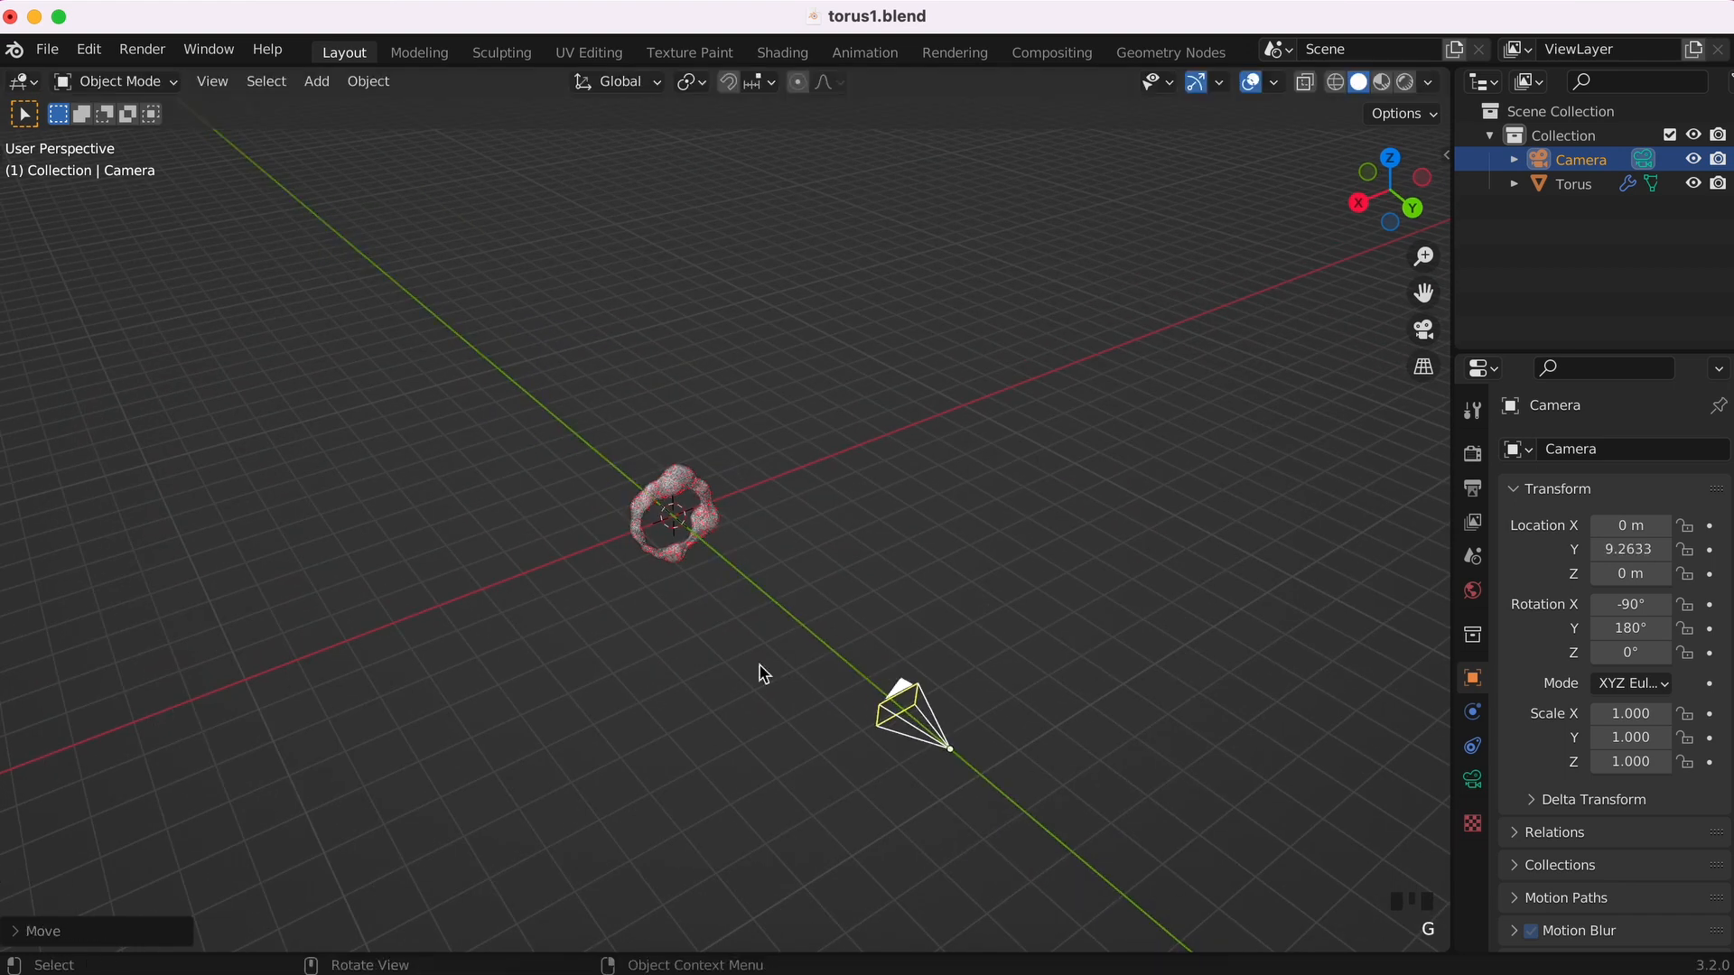
pyautogui.press('KP_0')
pyautogui.keyDown('super'); pyautogui.scroll(4, 920, 626); pyautogui.keyUp('super')
# - Set the output resolution to 1080 by 1350 px
pyautogui.click(1472, 488)
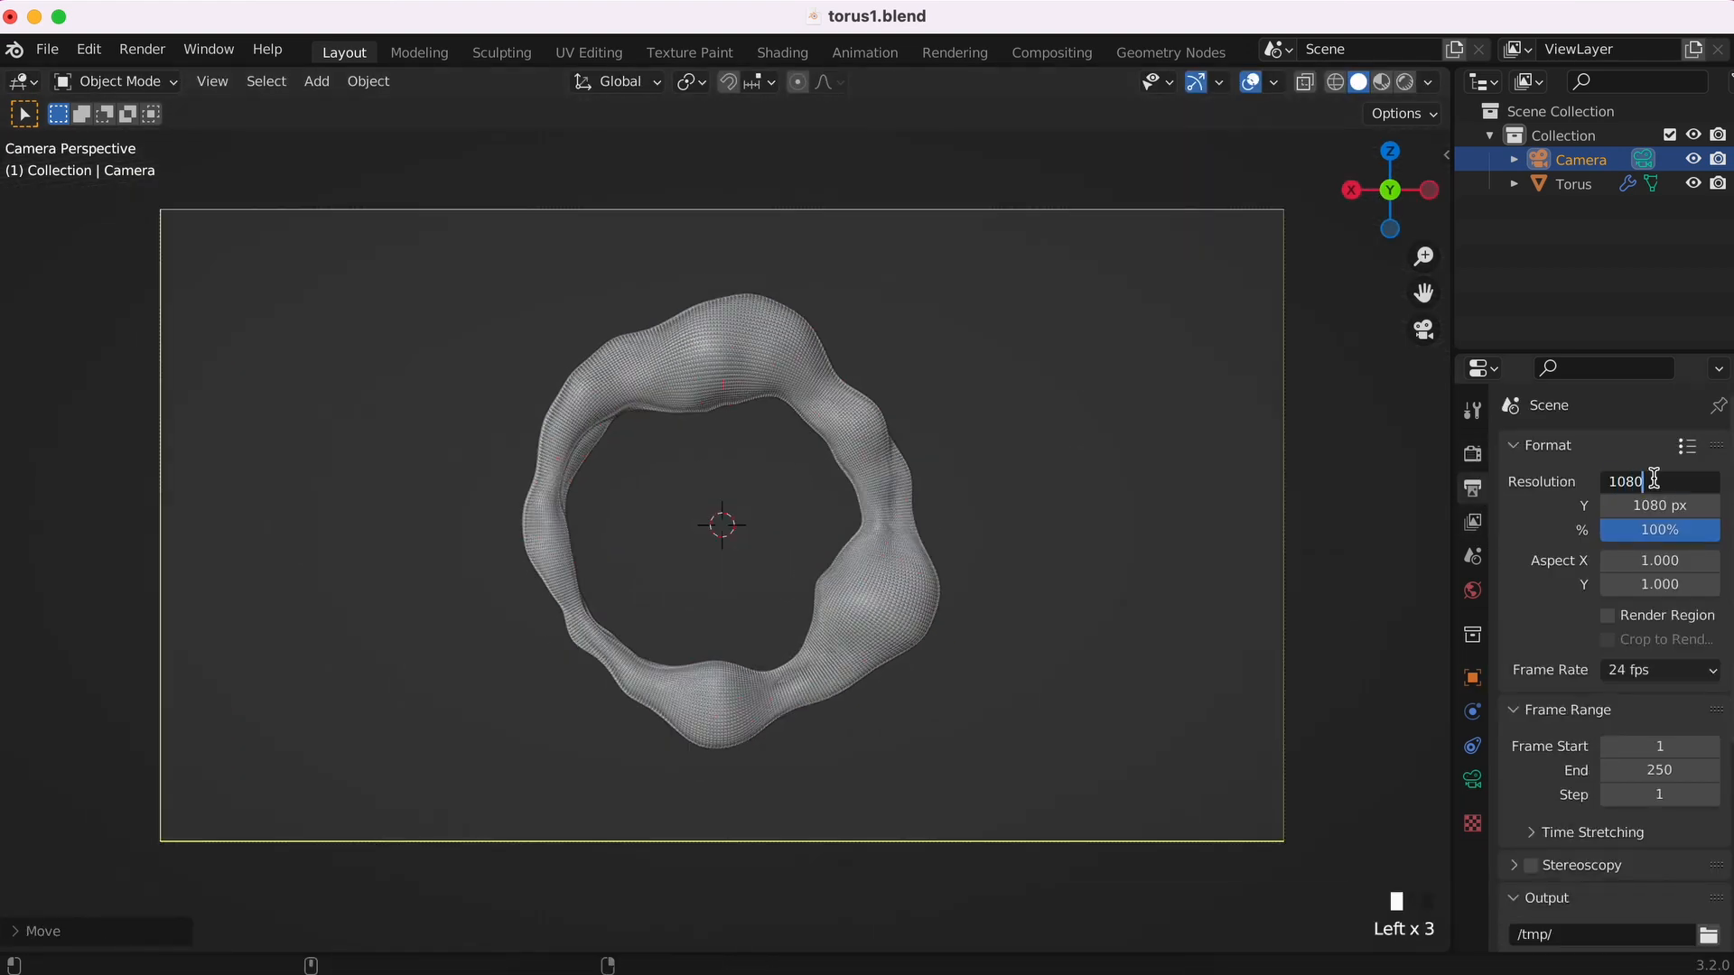
pyautogui.press('Return')
pyautogui.click(1651, 505)
pyautogui.write('1350')
pyautogui.press('Return')
# - Move the camera along the Y axis to frame the torus in the portrait format, and save the file
pyautogui.keyDown('super'); pyautogui.scroll(-3, 1138, 528); pyautogui.keyUp('super')
pyautogui.press('g')
pyautogui.press('y')
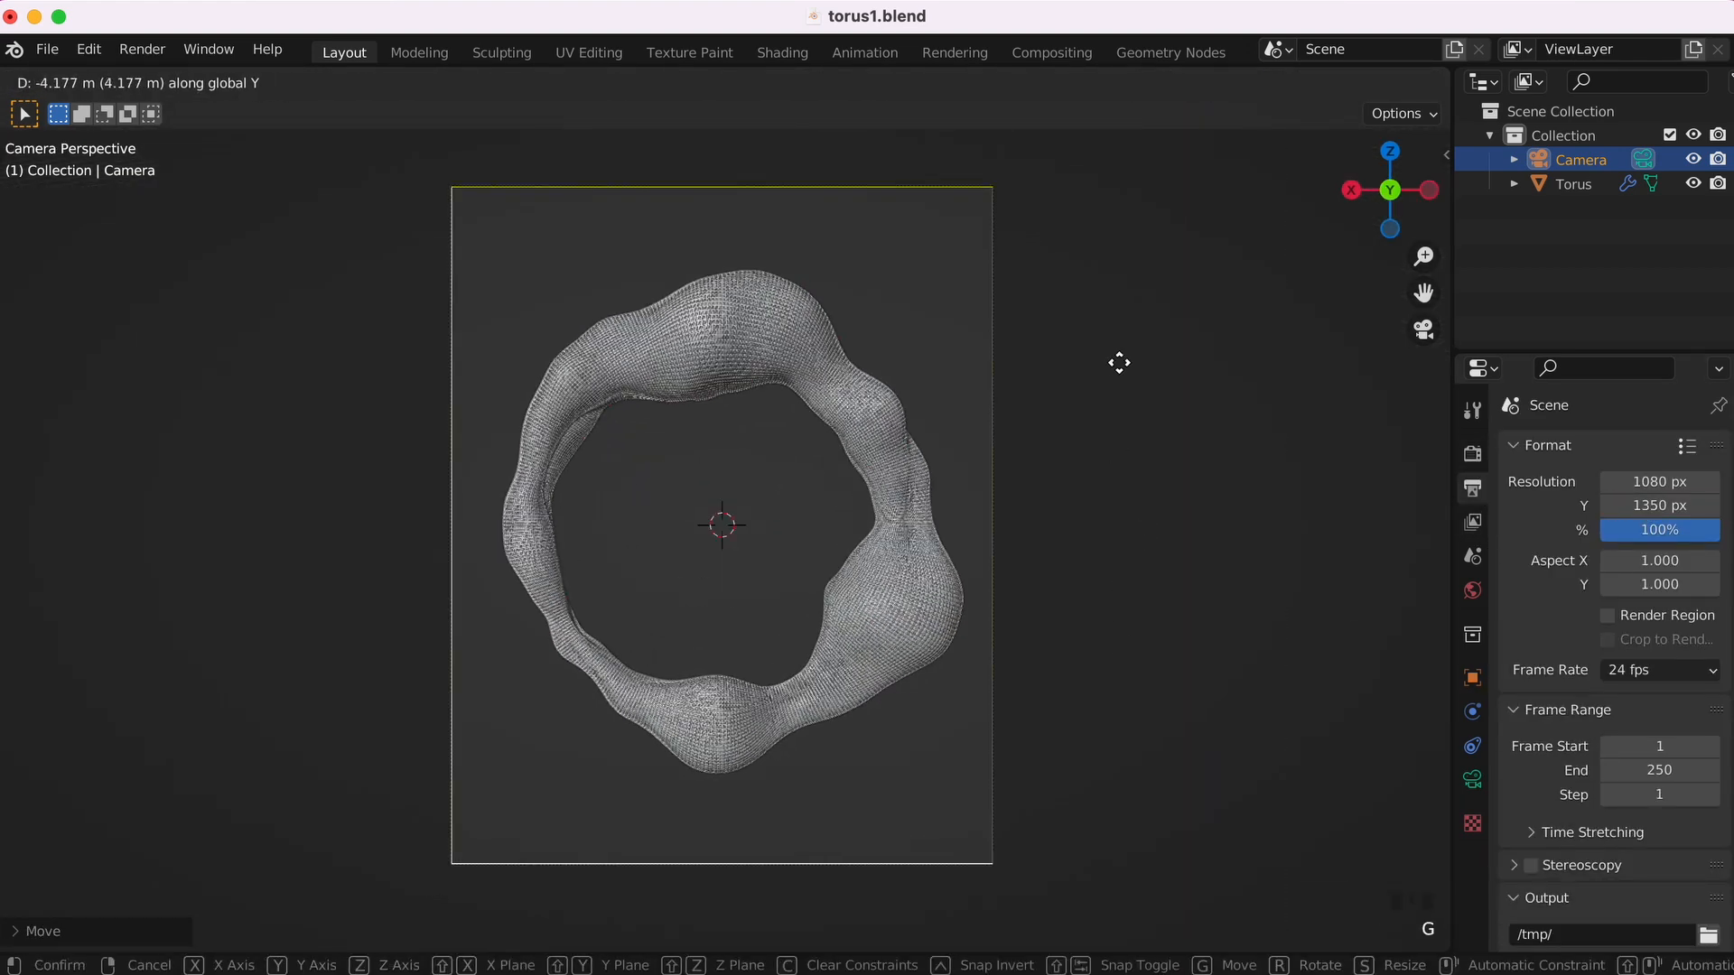
pyautogui.click(1130, 375)
pyautogui.keyDown('super'); pyautogui.scroll(3, 944, 457); pyautogui.keyUp('super')
pyautogui.press('super+s')
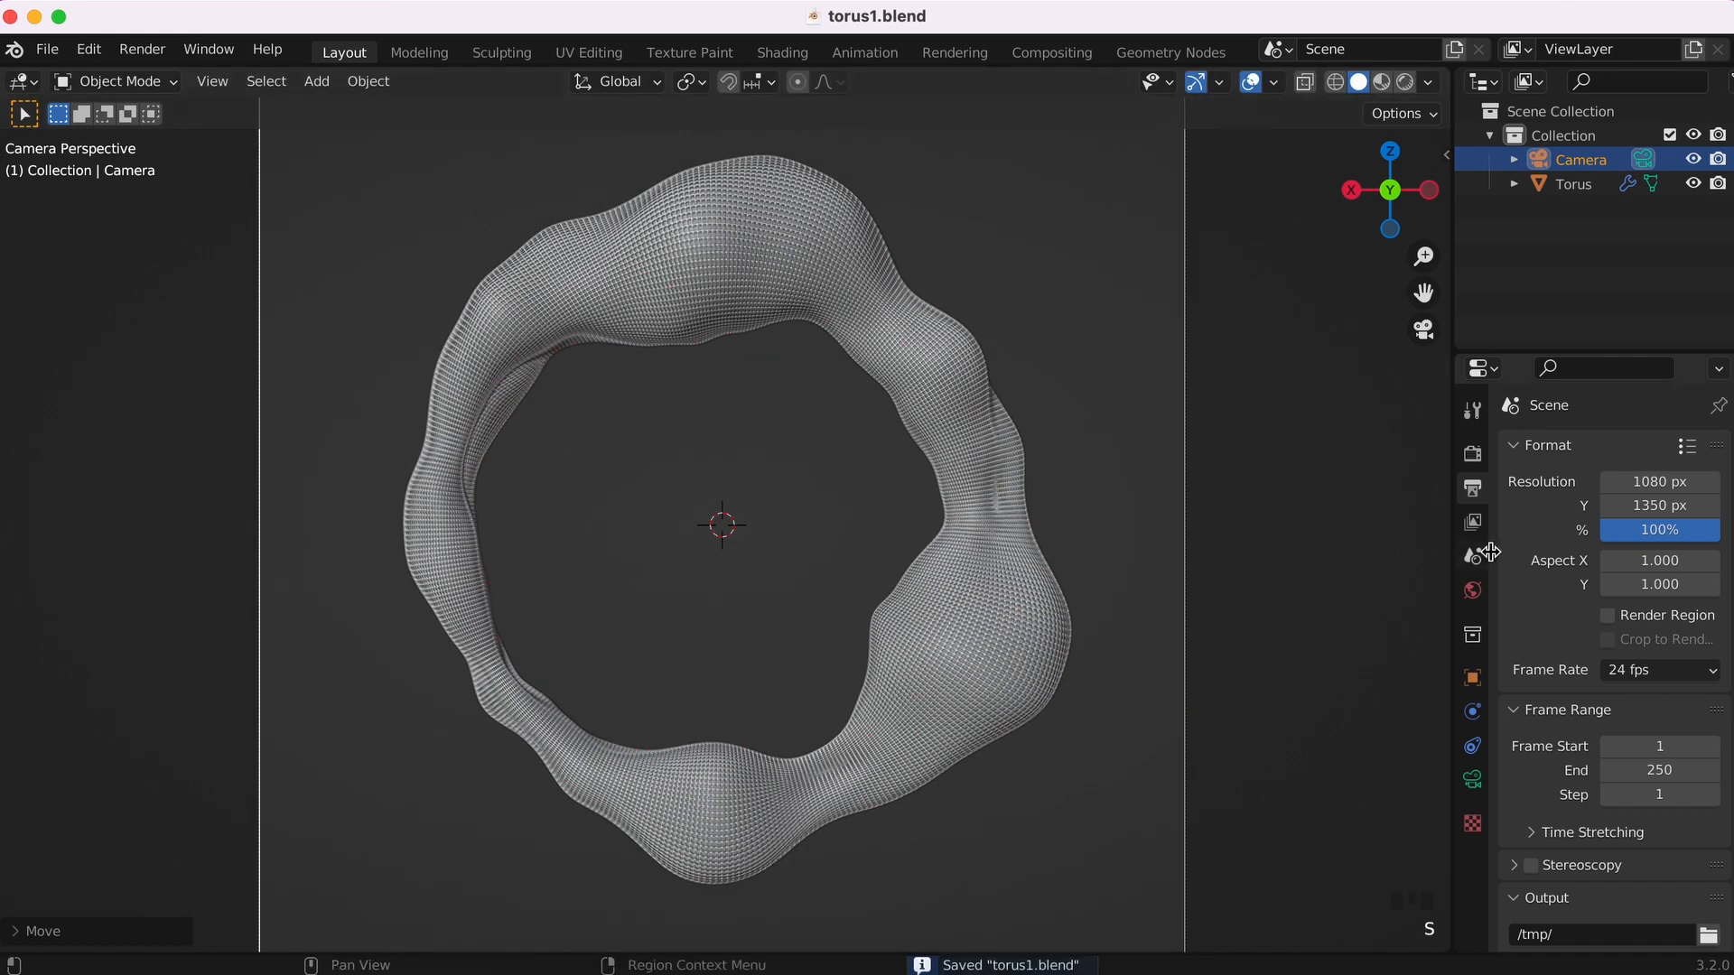
# - Open the world settings and preview the camera view in rendered shading
pyautogui.click(1471, 589)
pyautogui.click(1602, 602)
pyautogui.keyDown('super'); pyautogui.scroll(-3, 1180, 708); pyautogui.keyUp('super')
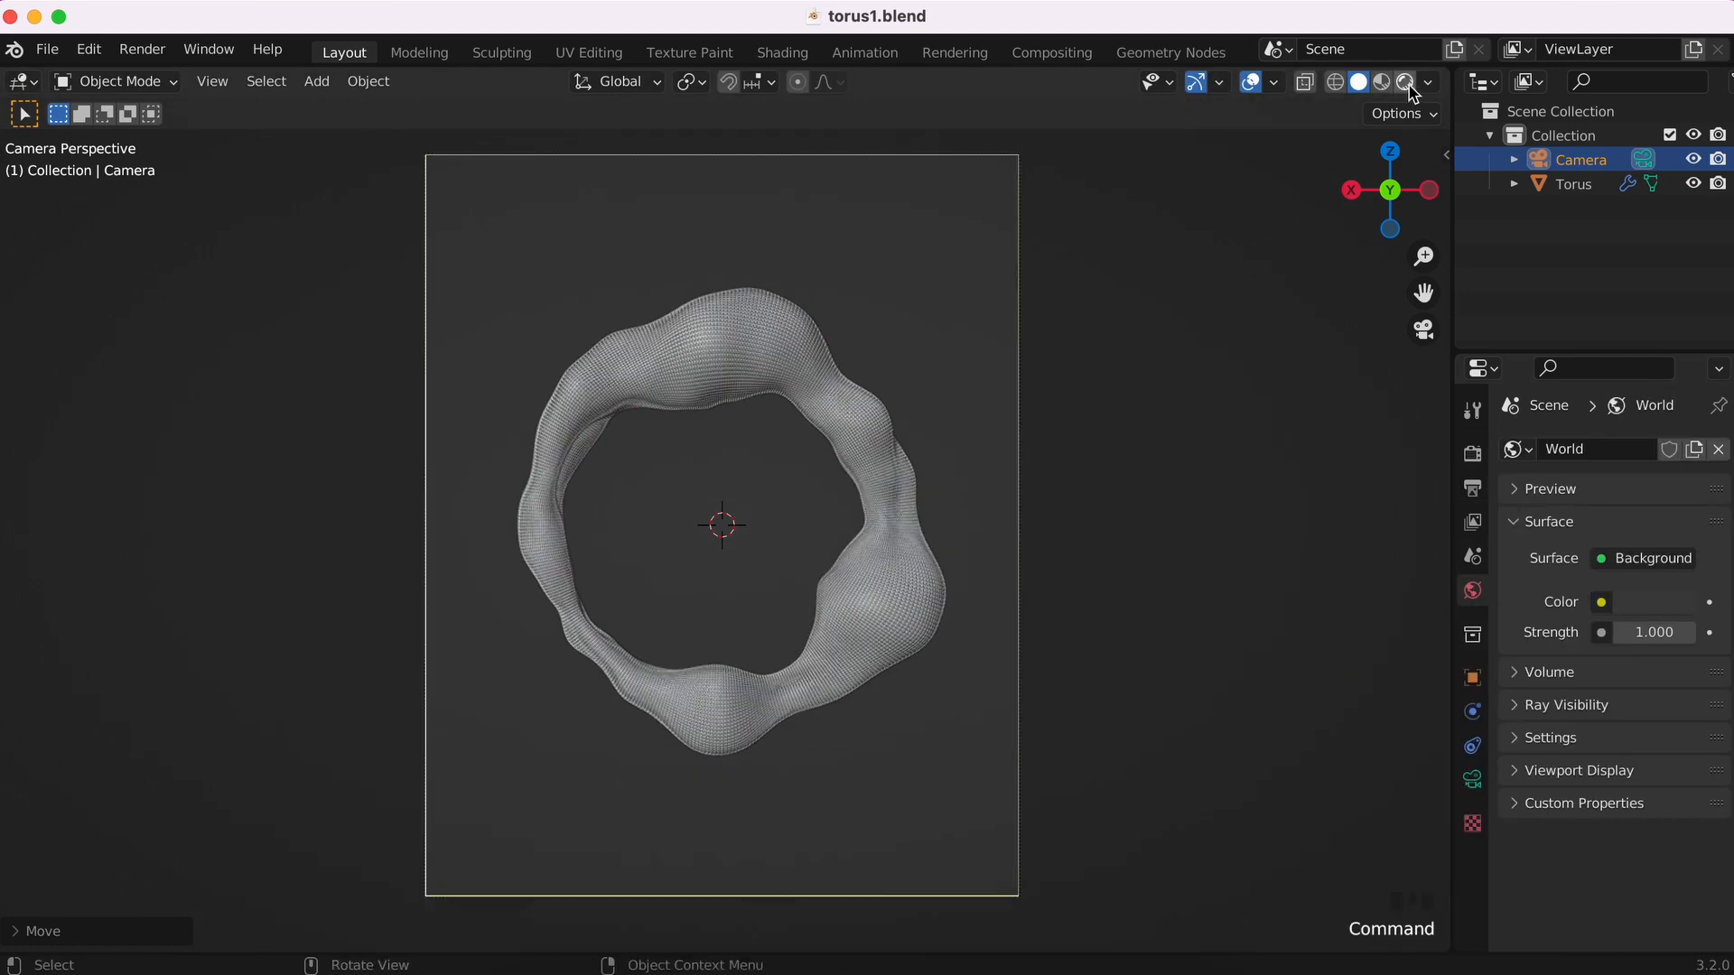
pyautogui.click(1408, 84)
pyautogui.keyDown('super'); pyautogui.scroll(-2, 1134, 608); pyautogui.keyUp('super')
# - Add a plane mesh to the scene
pyautogui.hotkey('shift', 'a')
pyautogui.moveTo(1085, 251)
pyautogui.click(1215, 247)
# - Try to move the plane along the Y axis and along the Z axis
pyautogui.keyDown('super'); pyautogui.scroll(-4, 1201, 271); pyautogui.keyUp('super')
pyautogui.press('g')
pyautogui.press('y')
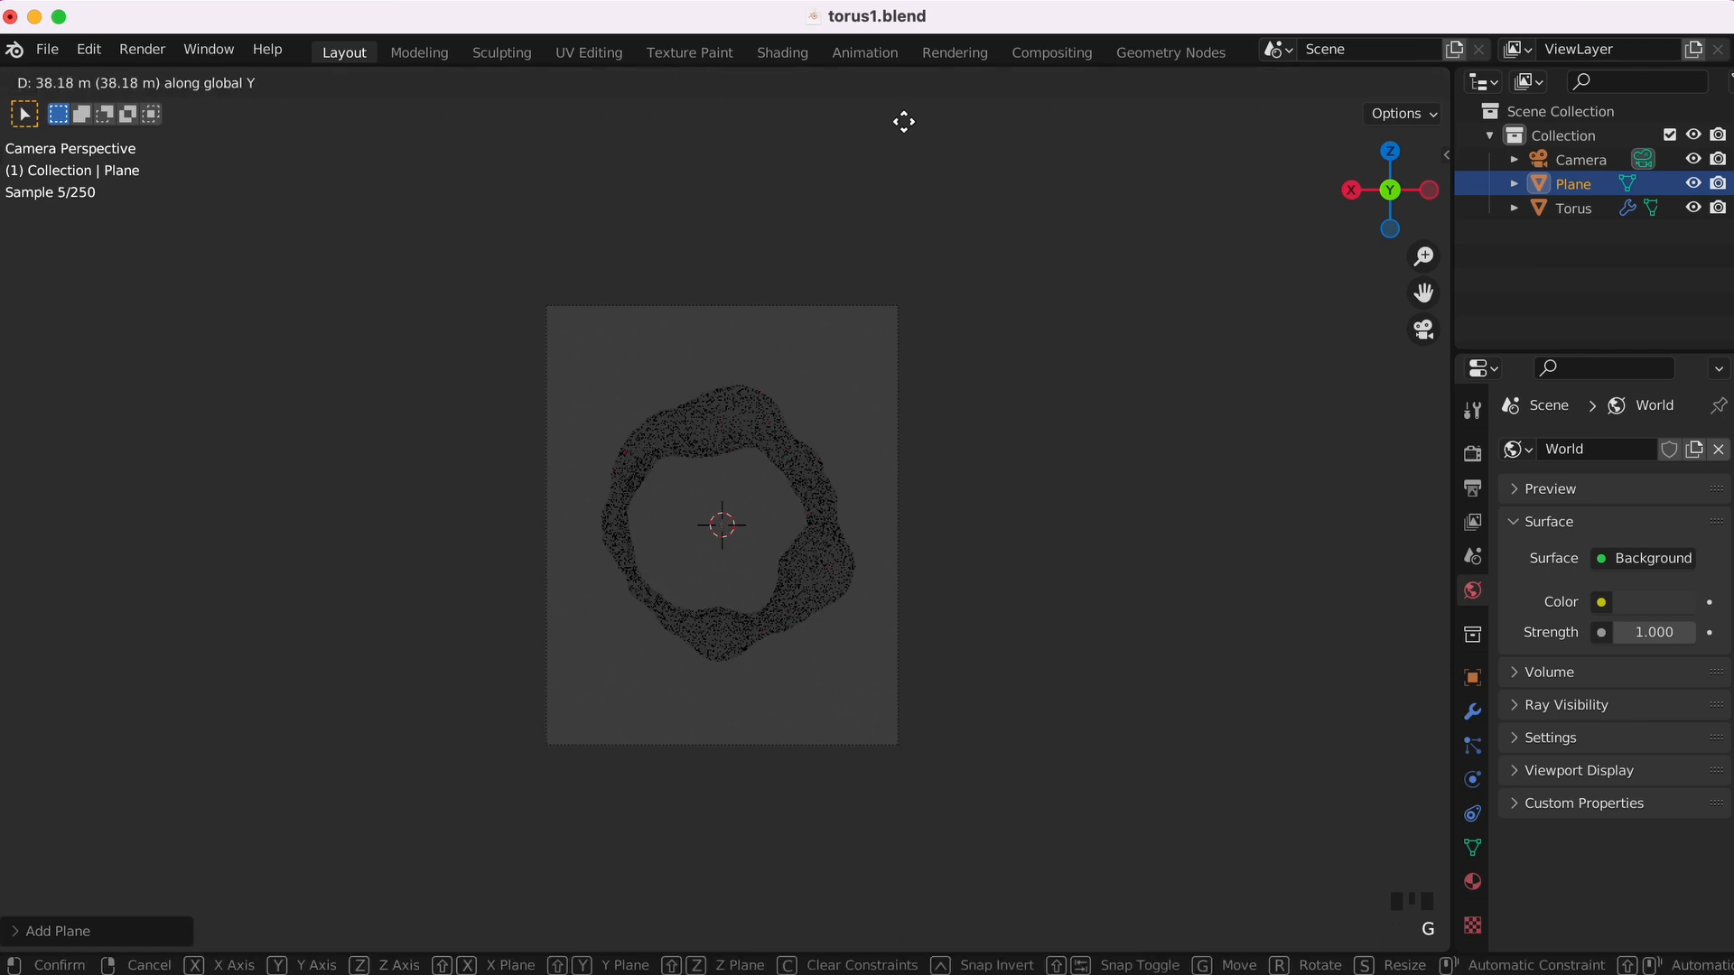
pyautogui.press('Escape')
pyautogui.hscroll(-5, 891, 506)
pyautogui.keyDown('super'); pyautogui.scroll(-3, 891, 506); pyautogui.keyUp('super')
pyautogui.press('g')
pyautogui.press('z')
pyautogui.click(891, 689)
pyautogui.press('super+z')
# - Switch to solid shading and scale the plane up into a large floor around the torus
pyautogui.click(785, 445)
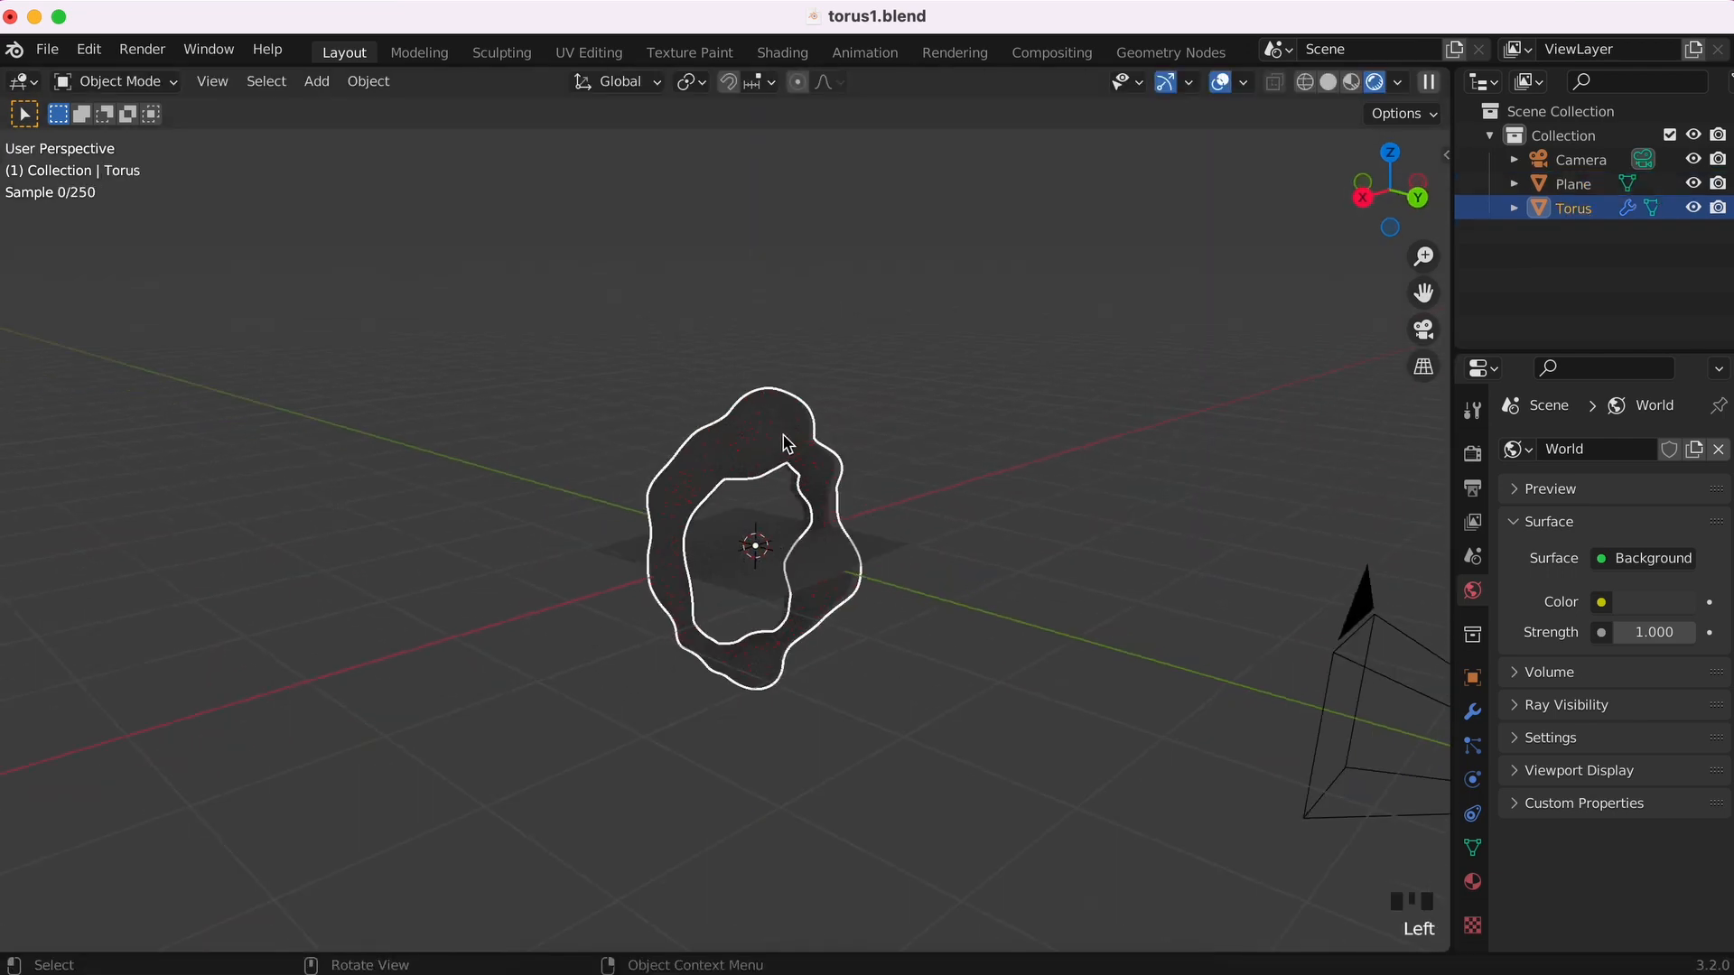
pyautogui.hscroll(5, 785, 445)
pyautogui.click(804, 550)
pyautogui.click(1328, 83)
pyautogui.press('s')
pyautogui.click(637, 744)
# - Raise the torus and camera together along the Z axis to stand the torus on the floor, and check the camera view
pyautogui.click(782, 433)
pyautogui.keyDown('shift'); pyautogui.click(958, 719); pyautogui.keyUp('shift')
pyautogui.press('g')
pyautogui.press('z')
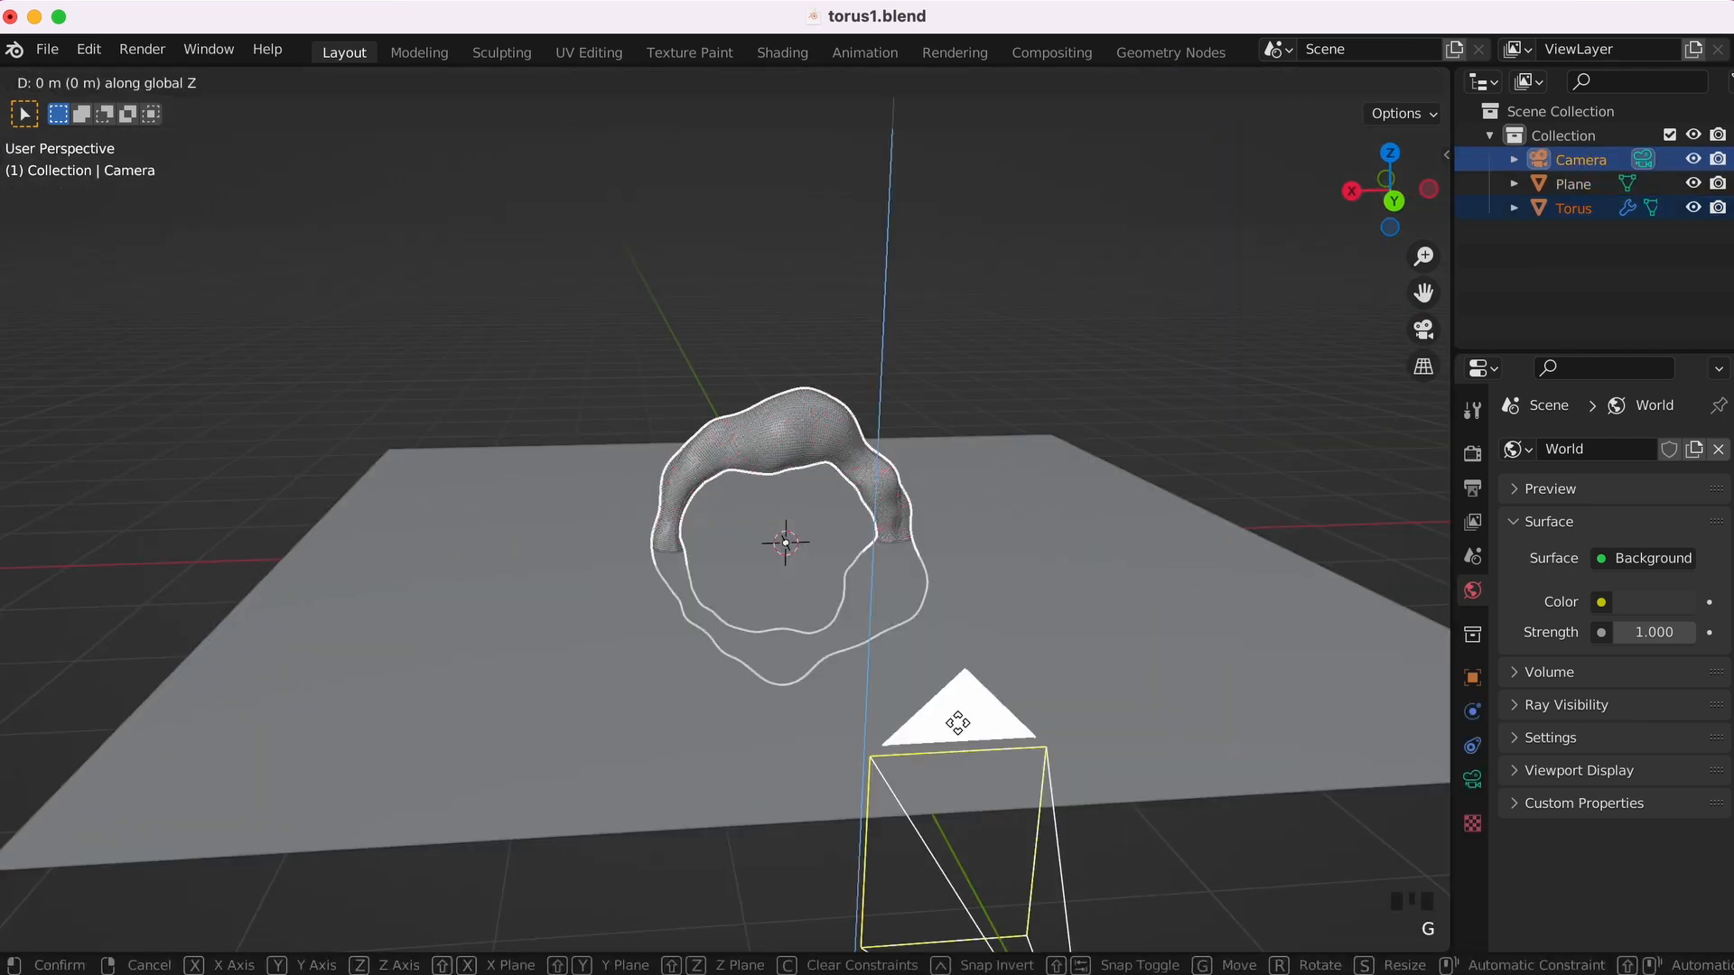
pyautogui.click(970, 517)
pyautogui.scroll(-5, 882, 546)
pyautogui.click(1423, 329)
pyautogui.click(1135, 457)
pyautogui.keyDown('super'); pyautogui.scroll(3, 985, 552); pyautogui.keyUp('super')
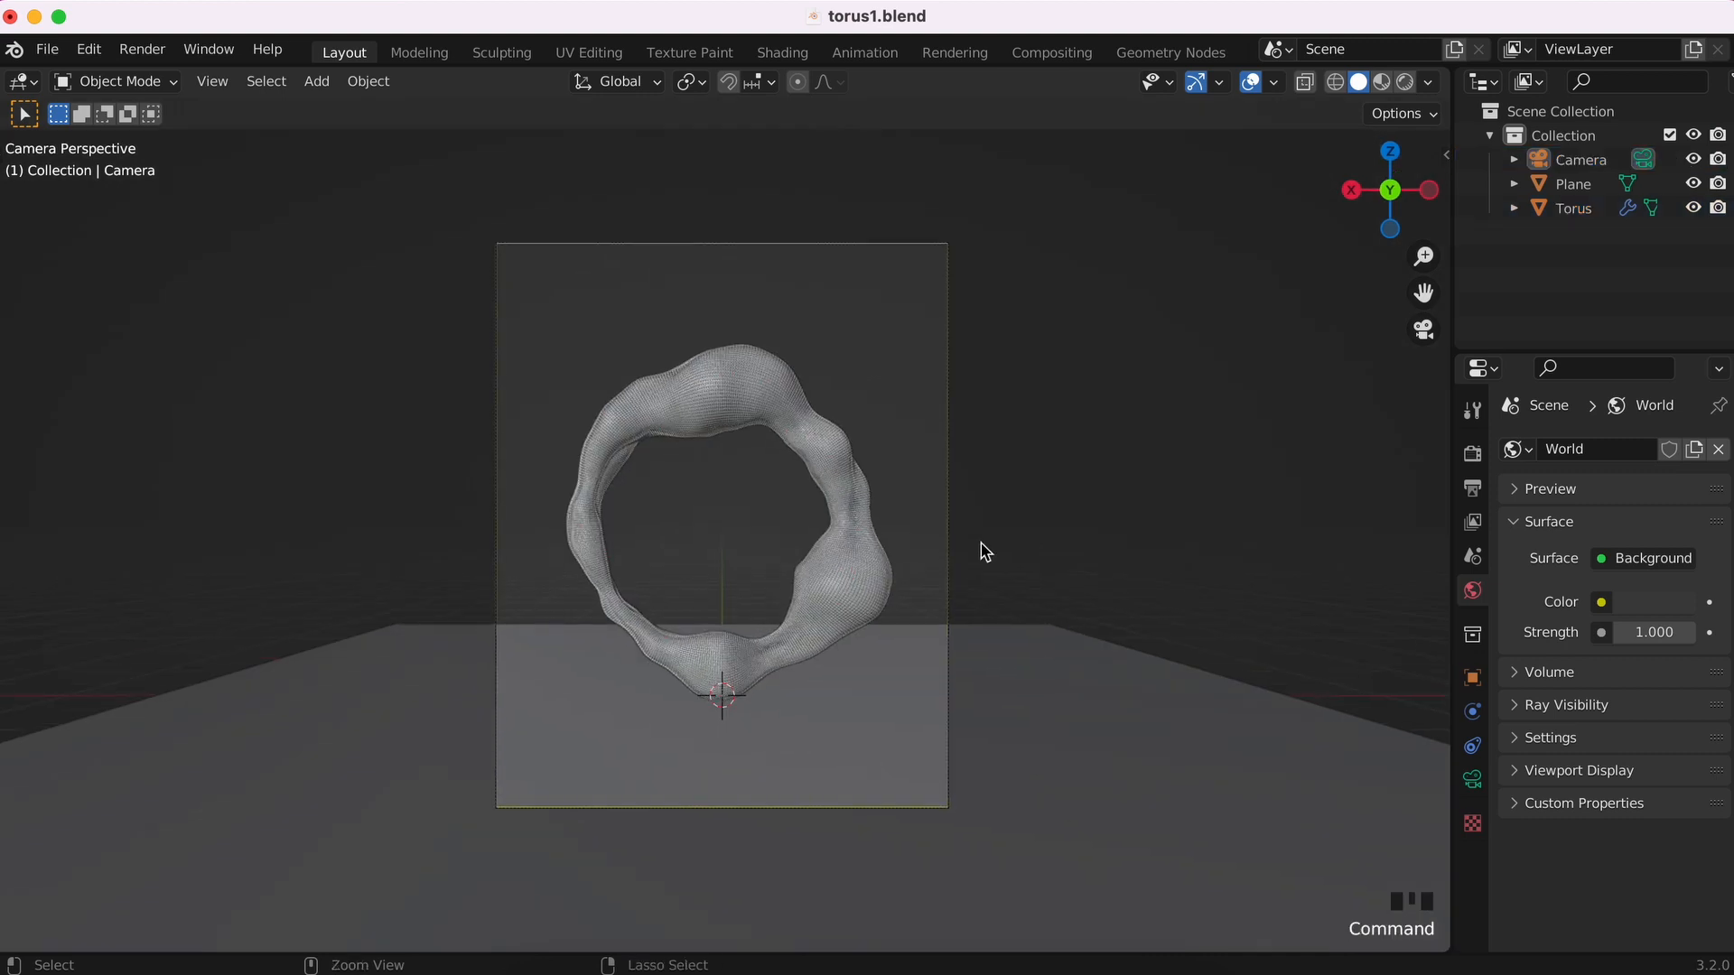
# - Scale the floor plane up further so it extends well beyond the camera frame
pyautogui.keyDown('super'); pyautogui.scroll(-3, 1018, 492); pyautogui.keyUp('super')
pyautogui.click(996, 679)
pyautogui.press('s')
pyautogui.click(1165, 704)
pyautogui.scroll(-5, 897, 708)
pyautogui.scroll(5, 897, 708)
pyautogui.click(1048, 542)
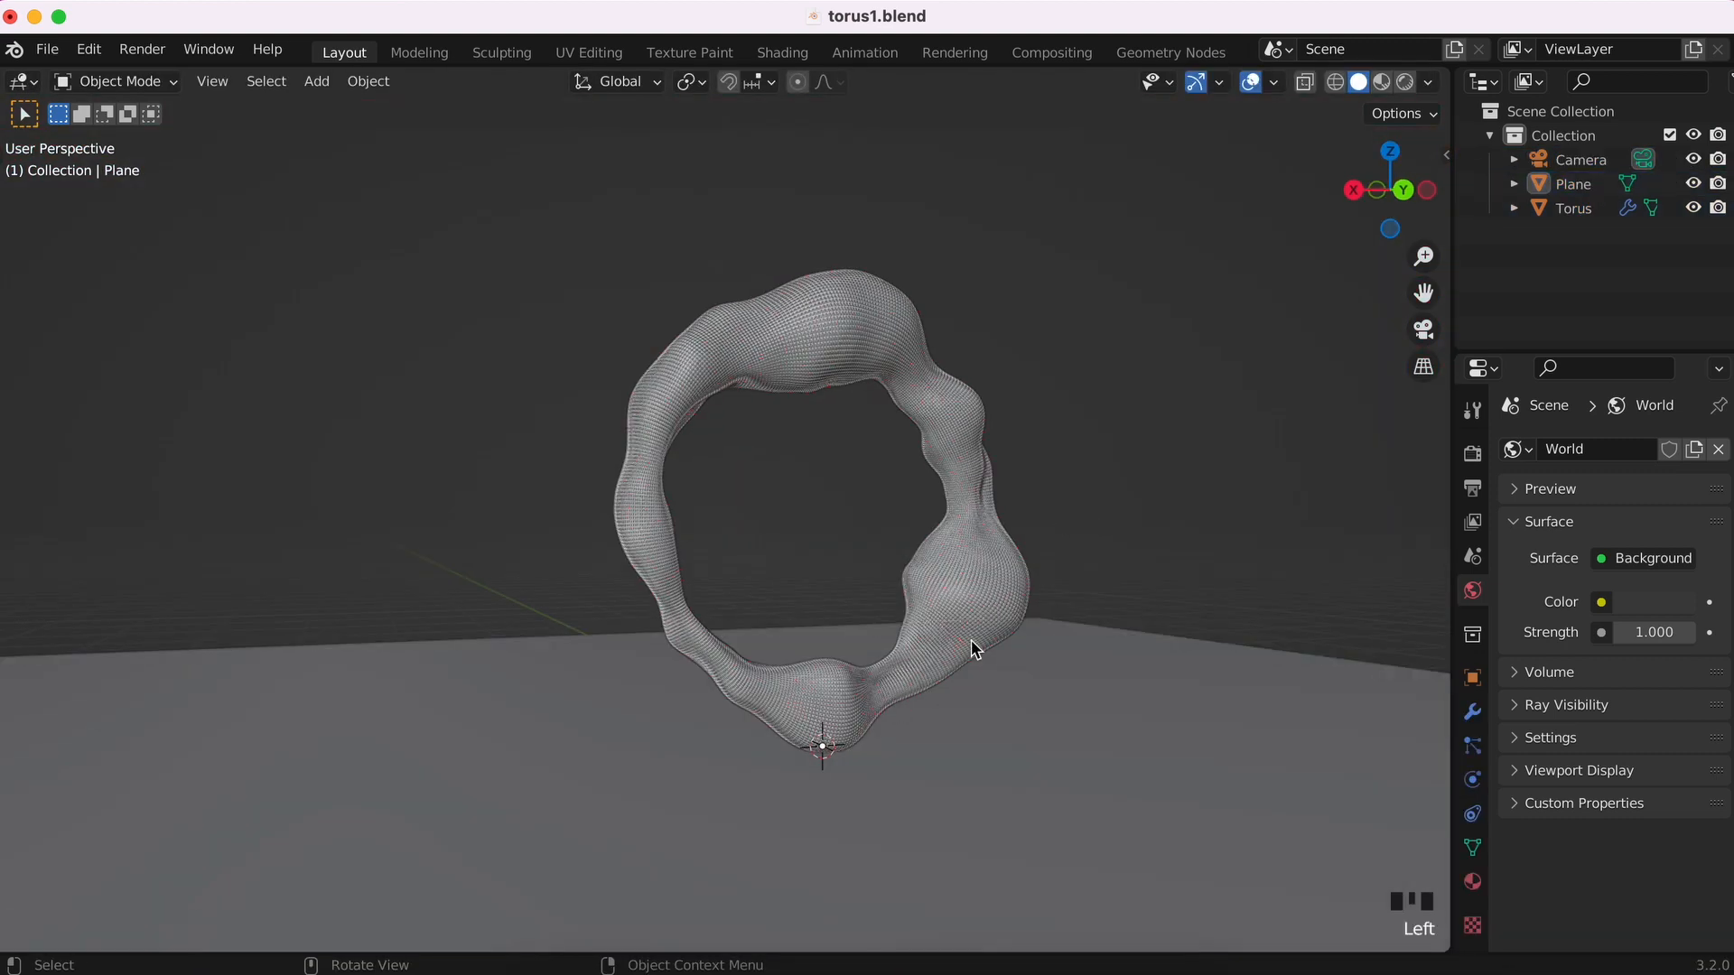
# - Adjust the torus's height along the Z axis so its lowest point meets the floor plane, and check the camera view
pyautogui.keyDown('shift'); pyautogui.scroll(-5, 1043, 645); pyautogui.keyUp('shift')
pyautogui.scroll(-5, 1039, 636)
pyautogui.keyDown('super'); pyautogui.scroll(-5, 844, 823); pyautogui.keyUp('super')
pyautogui.scroll(-5, 843, 823)
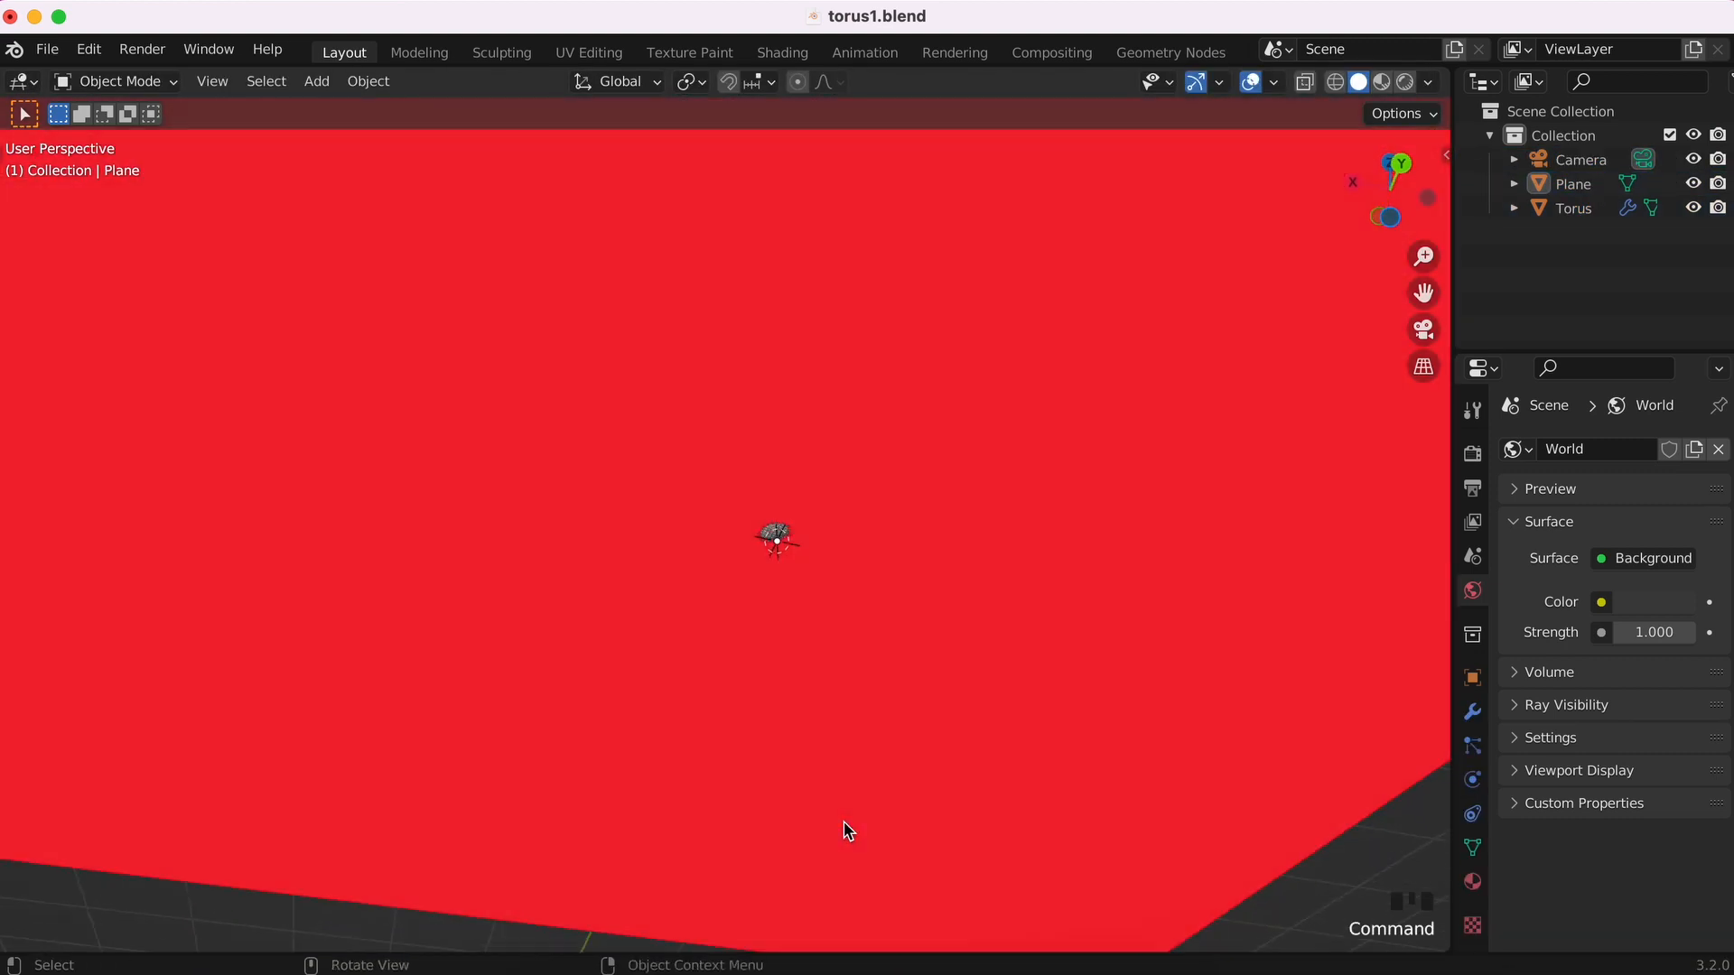
pyautogui.click(821, 540)
pyautogui.keyDown('super'); pyautogui.scroll(2, 821, 540); pyautogui.keyUp('super')
pyautogui.press('g')
pyautogui.press('z')
pyautogui.click(817, 511)
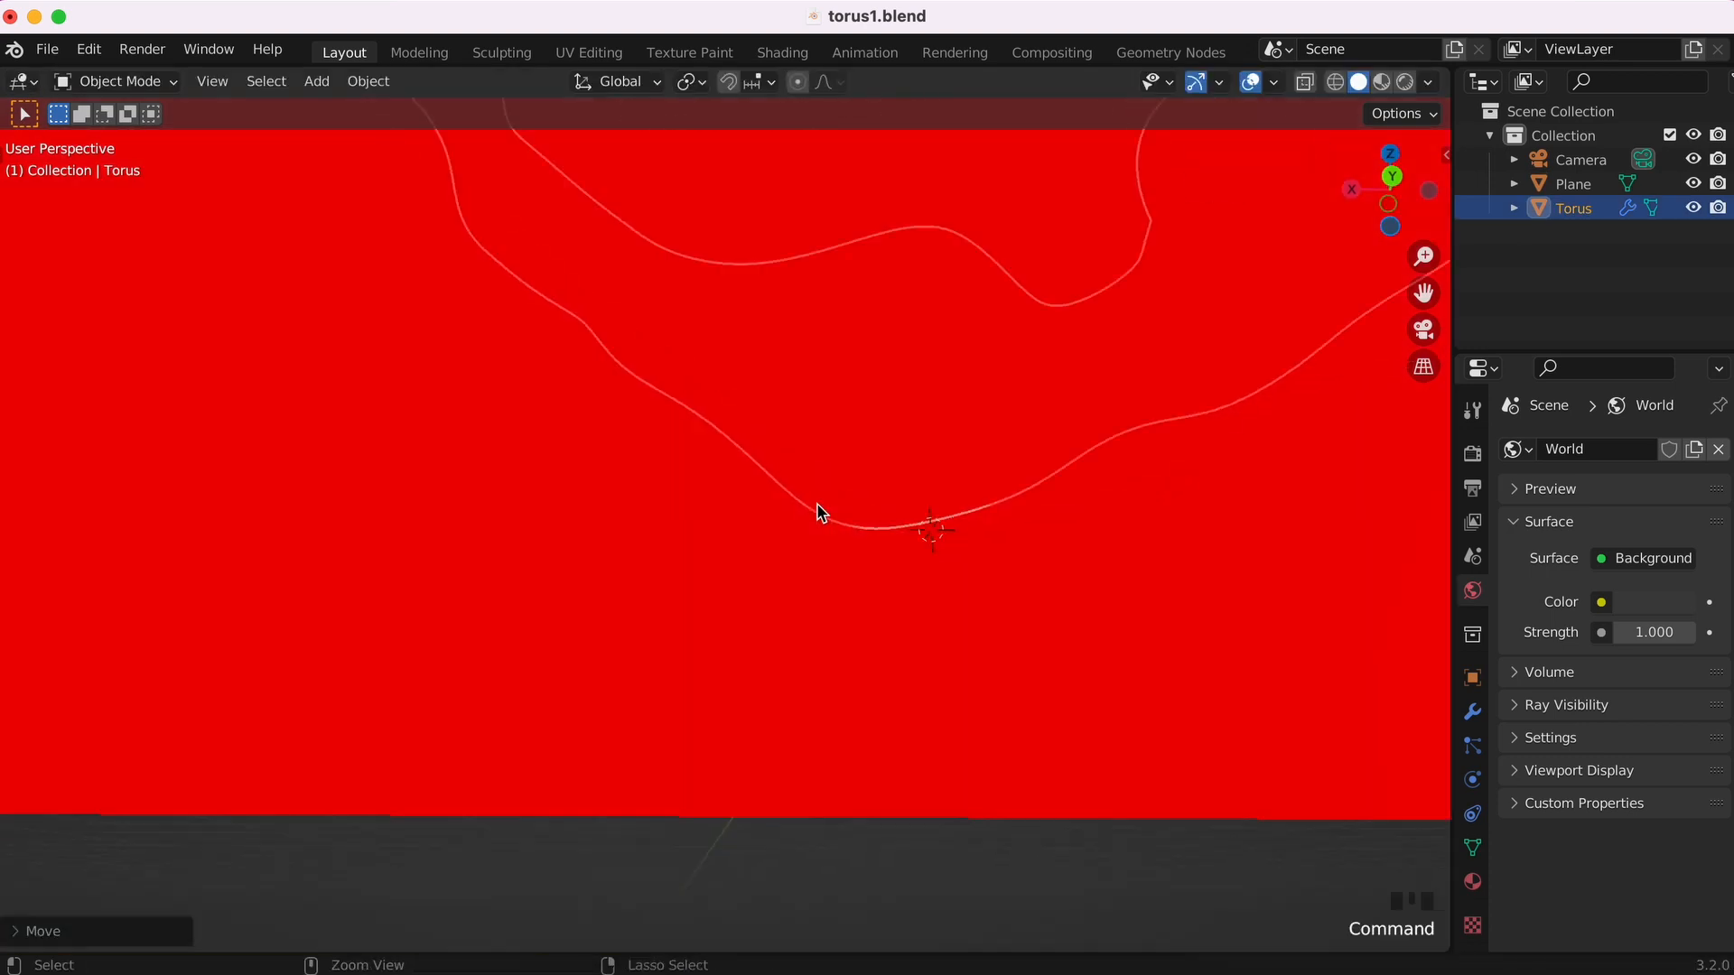
pyautogui.press('KP_0')
pyautogui.click(970, 430)
pyautogui.keyDown('super'); pyautogui.scroll(2, 1050, 417); pyautogui.keyUp('super')
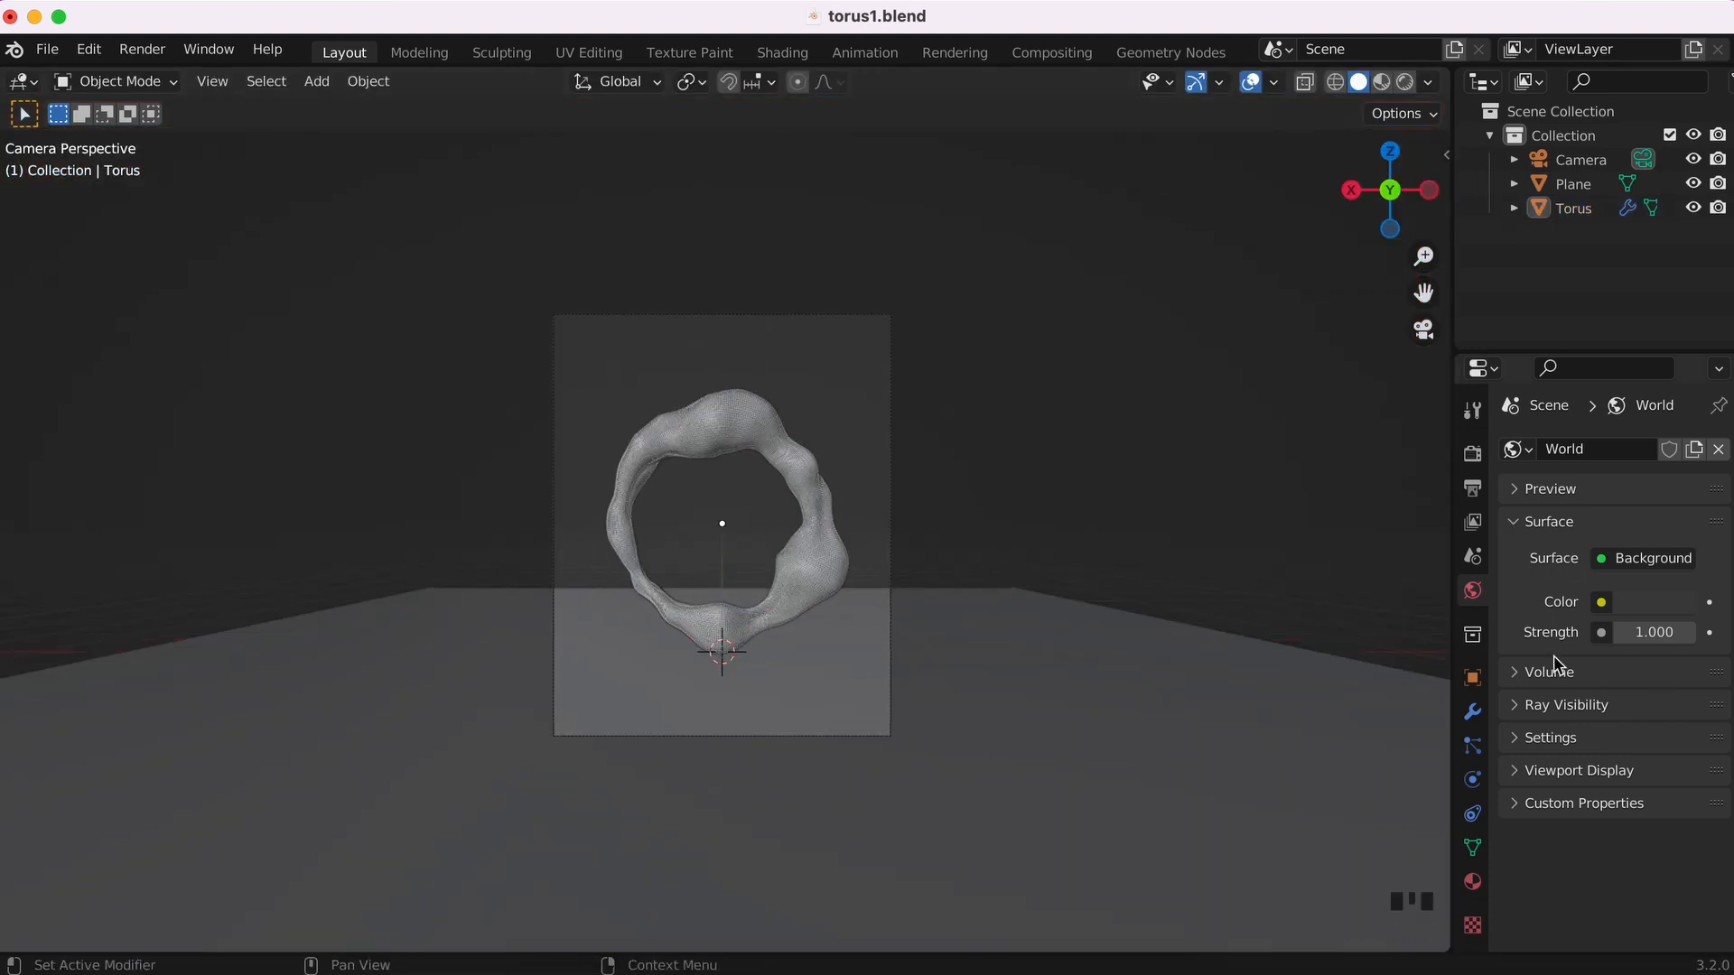
# - Use a Sky Texture as the world color and preview the scene in rendered shading
pyautogui.click(1601, 602)
pyautogui.click(1102, 869)
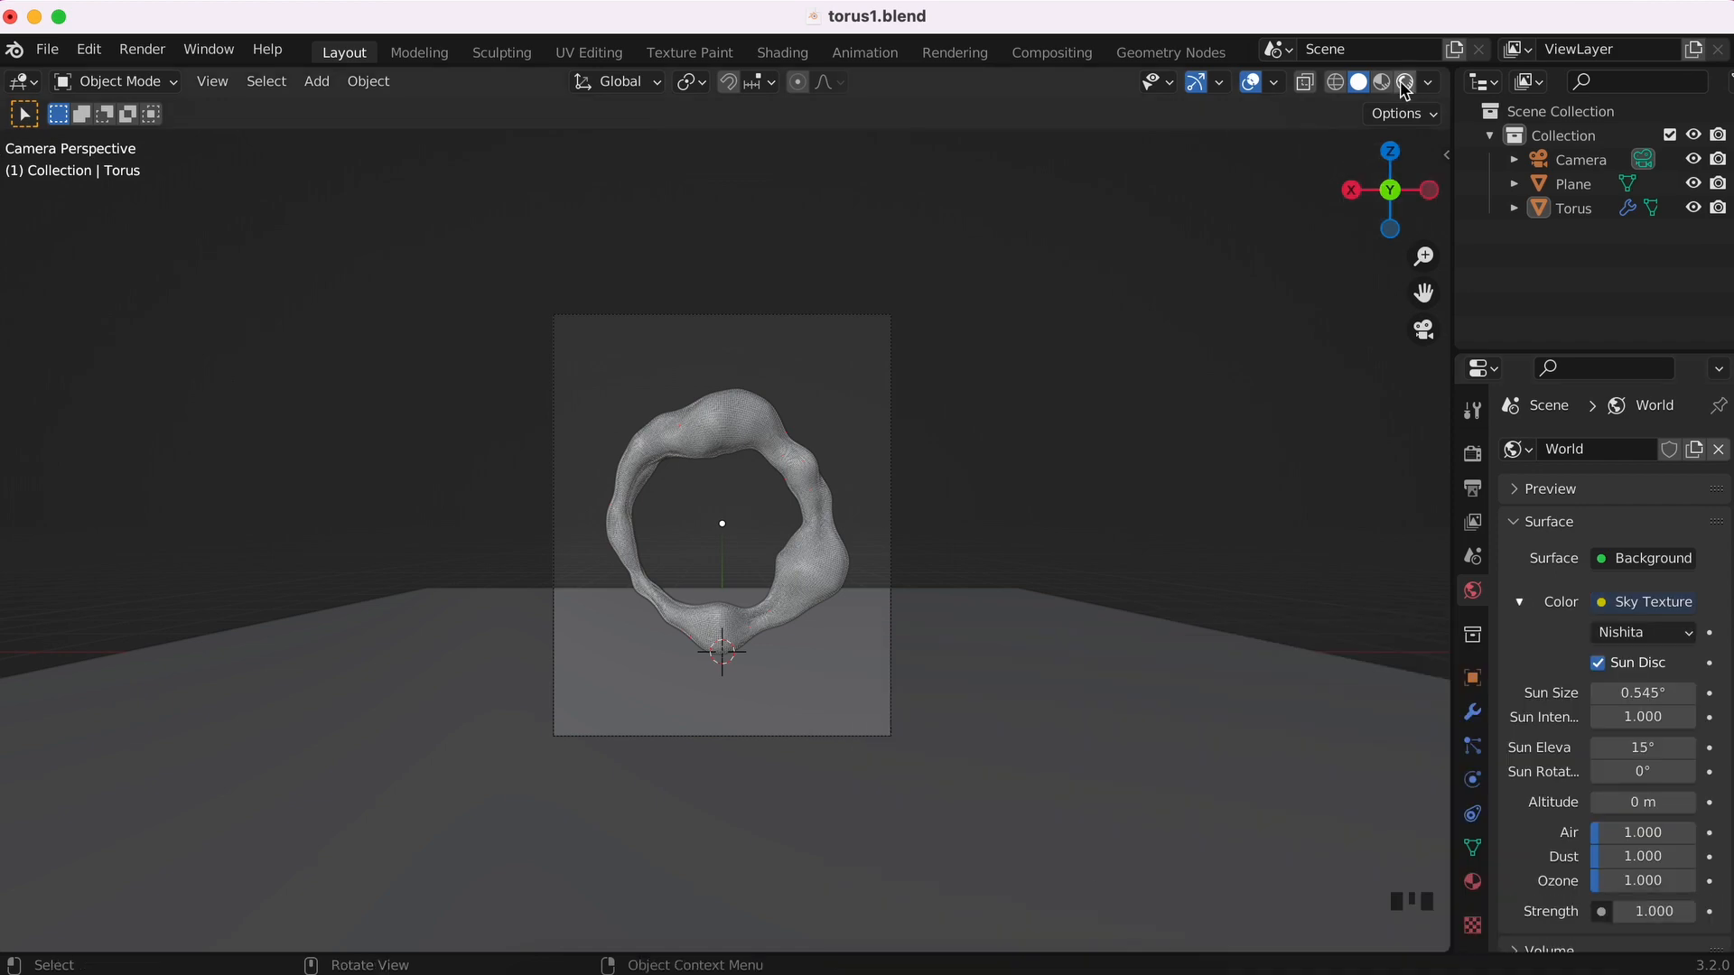
pyautogui.click(1405, 82)
pyautogui.keyDown('super'); pyautogui.scroll(3, 1300, 388); pyautogui.keyUp('super')
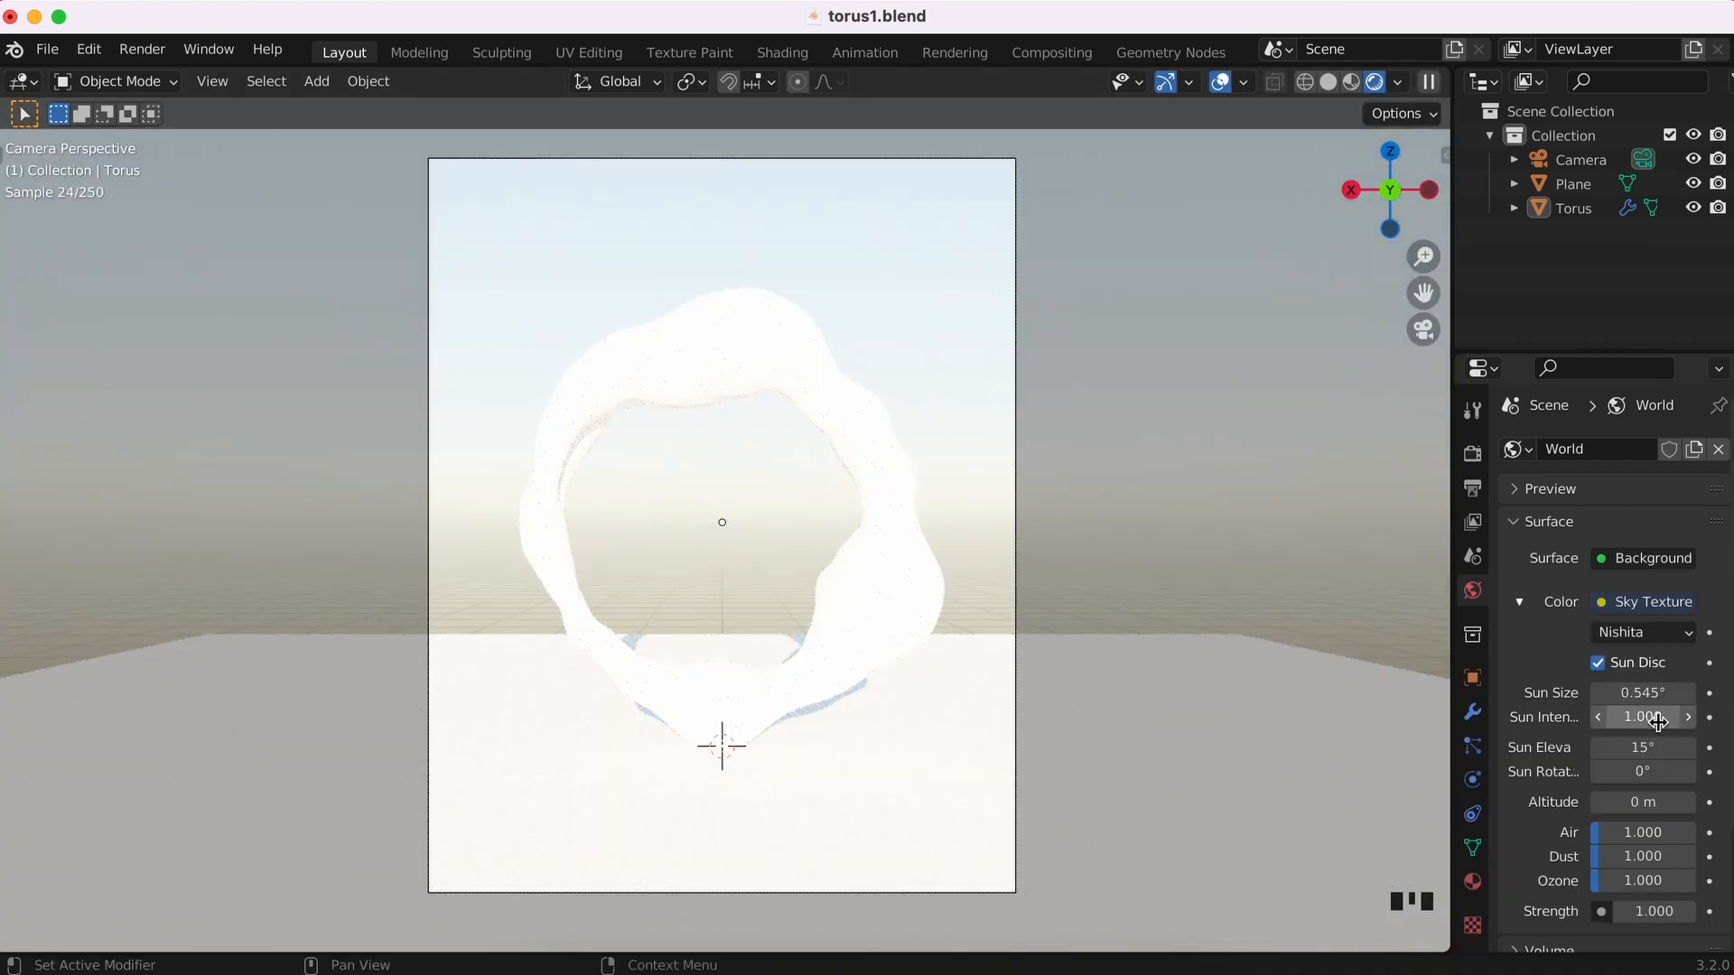
# - Set the sky's sun elevation to 2.6° and sun rotation to about -42°, nudging the torus slightly upward
pyautogui.moveTo(1642, 748)
pyautogui.mouseDown()
pyautogui.moveTo(1589, 747)
pyautogui.moveTo(1670, 748)
pyautogui.moveTo(1651, 748)
pyautogui.mouseUp()
pyautogui.click(868, 602)
pyautogui.press('g')
pyautogui.click(868, 583)
pyautogui.moveTo(1654, 771)
pyautogui.mouseDown()
pyautogui.moveTo(1633, 771)
pyautogui.moveTo(1668, 748)
pyautogui.mouseUp()
pyautogui.moveTo(1657, 772); pyautogui.dragTo(1660, 771)
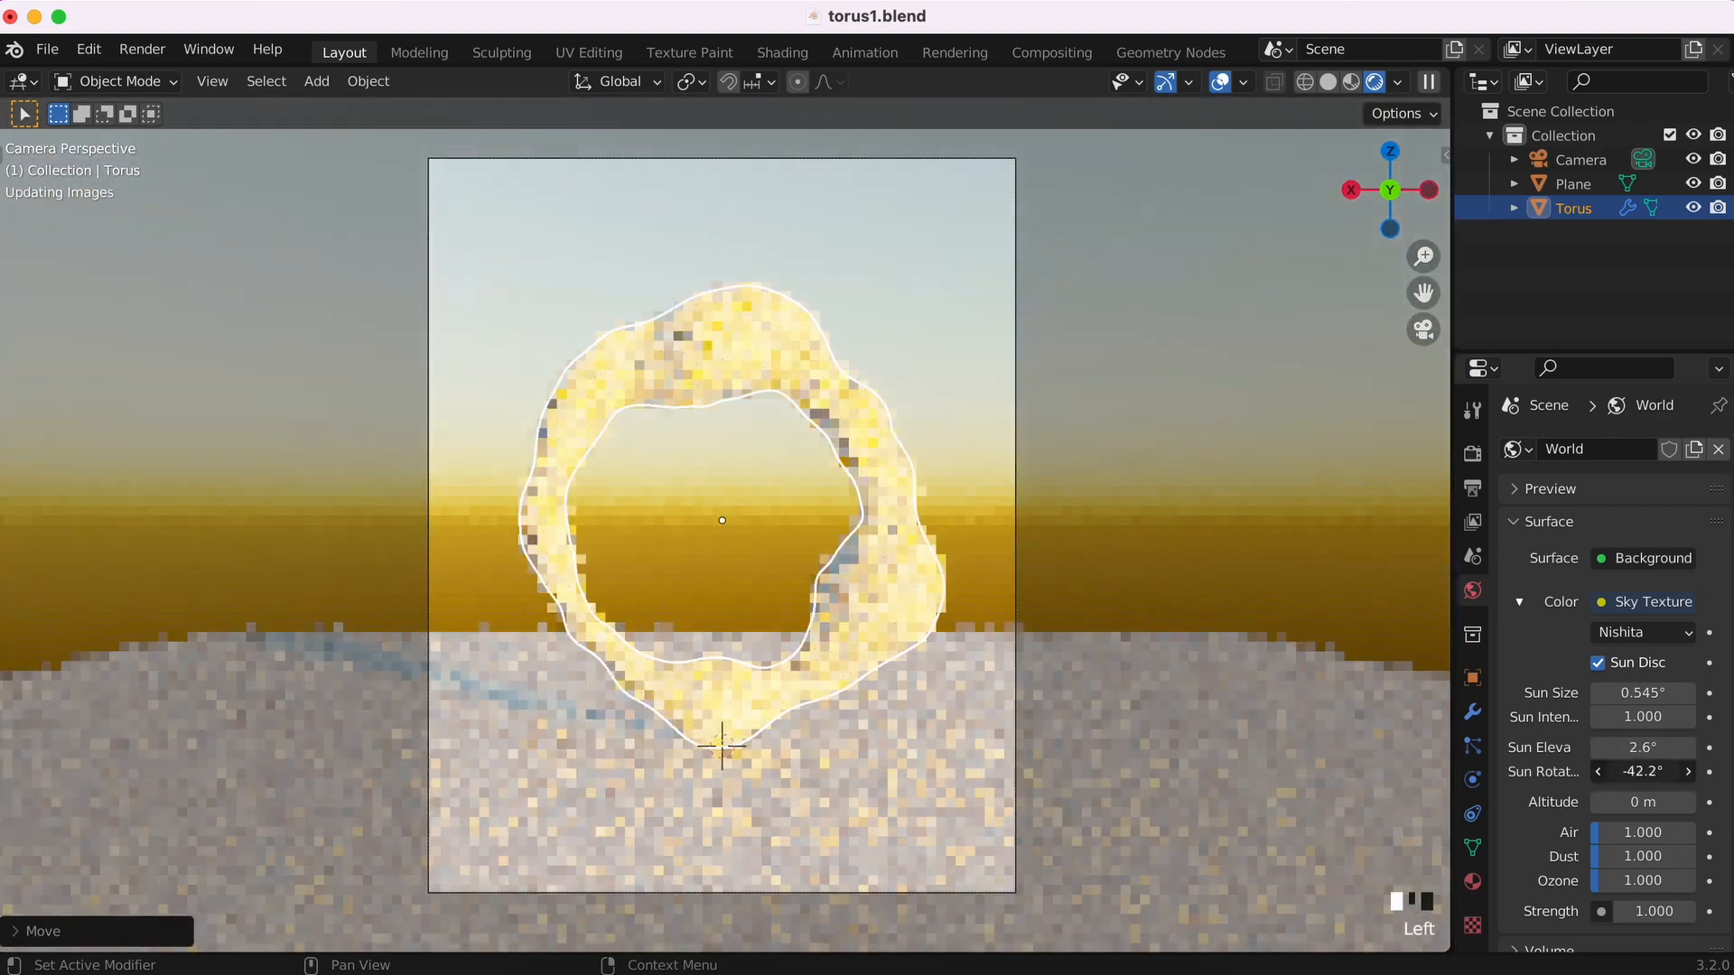
# - Set the sky's air and ozone to 0, dust to 10, sun elevation to 3.4°, sun rotation to -66.2° and sun intensity to 0.9
pyautogui.moveTo(1622, 839)
pyautogui.mouseDown()
pyautogui.moveTo(1589, 839)
pyautogui.moveTo(1618, 856)
pyautogui.moveTo(1598, 856)
pyautogui.moveTo(1690, 856)
pyautogui.moveTo(1672, 882)
pyautogui.moveTo(1592, 884)
pyautogui.moveTo(1618, 833)
pyautogui.moveTo(1591, 834)
pyautogui.mouseUp()
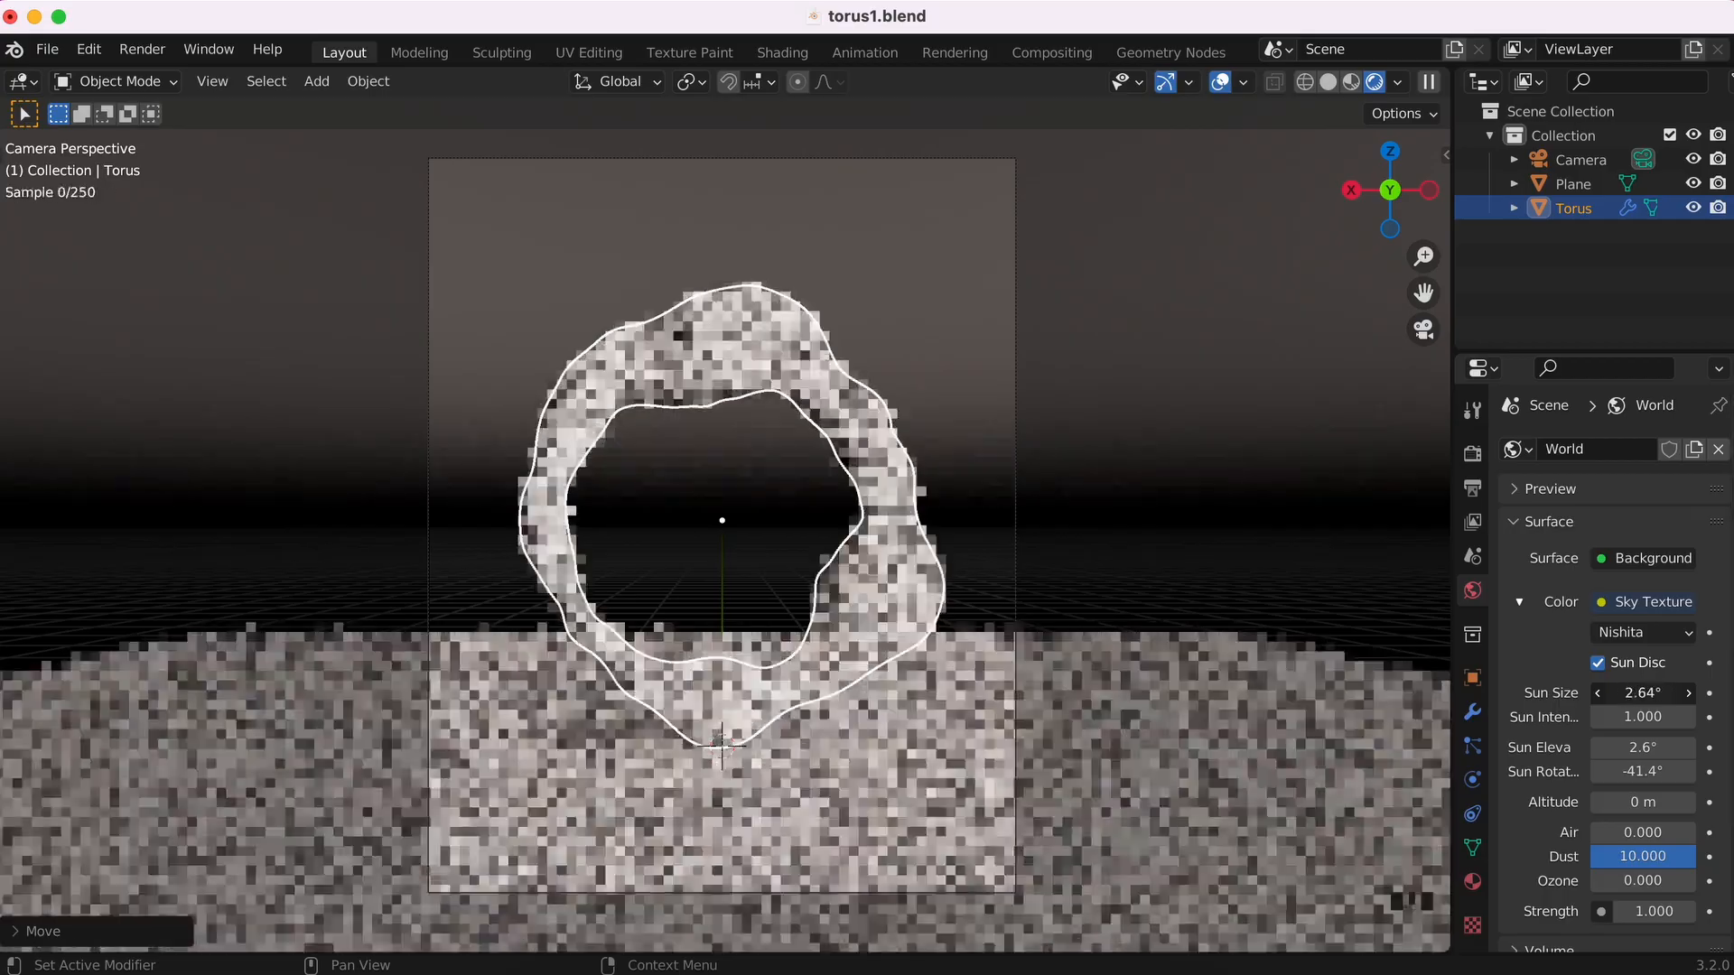
pyautogui.moveTo(1654, 748); pyautogui.dragTo(1680, 771)
pyautogui.keyDown('super'); pyautogui.scroll(1, 1092, 585); pyautogui.keyUp('super')
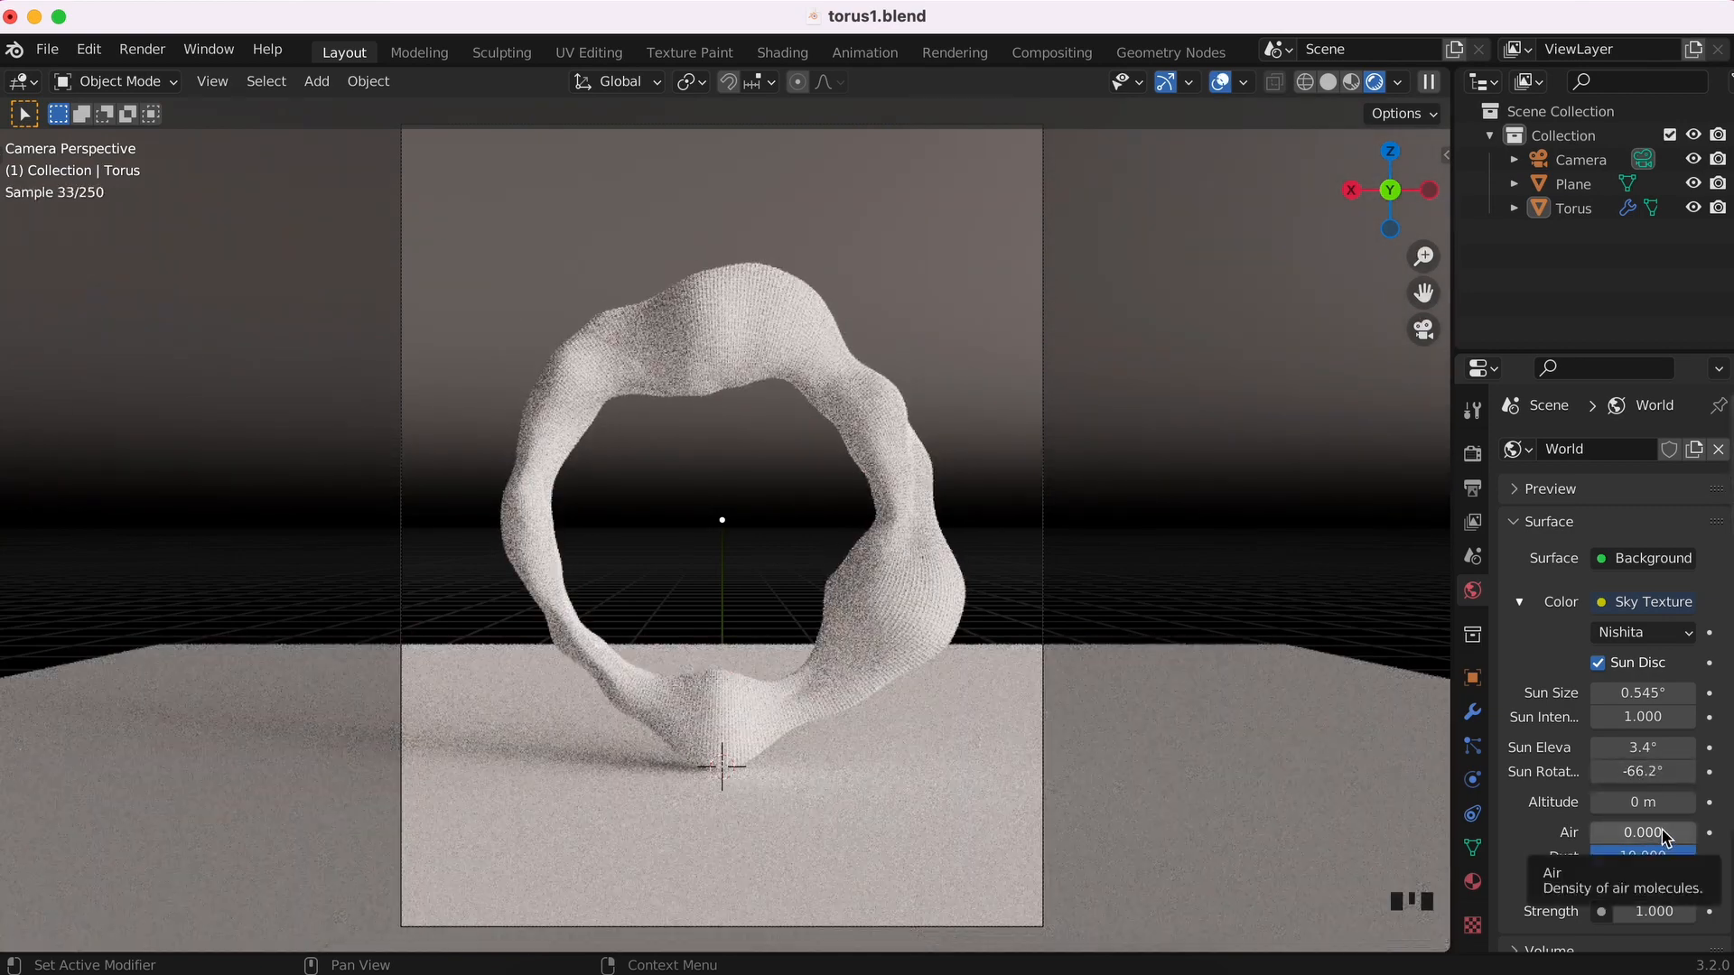
pyautogui.click(1599, 718)
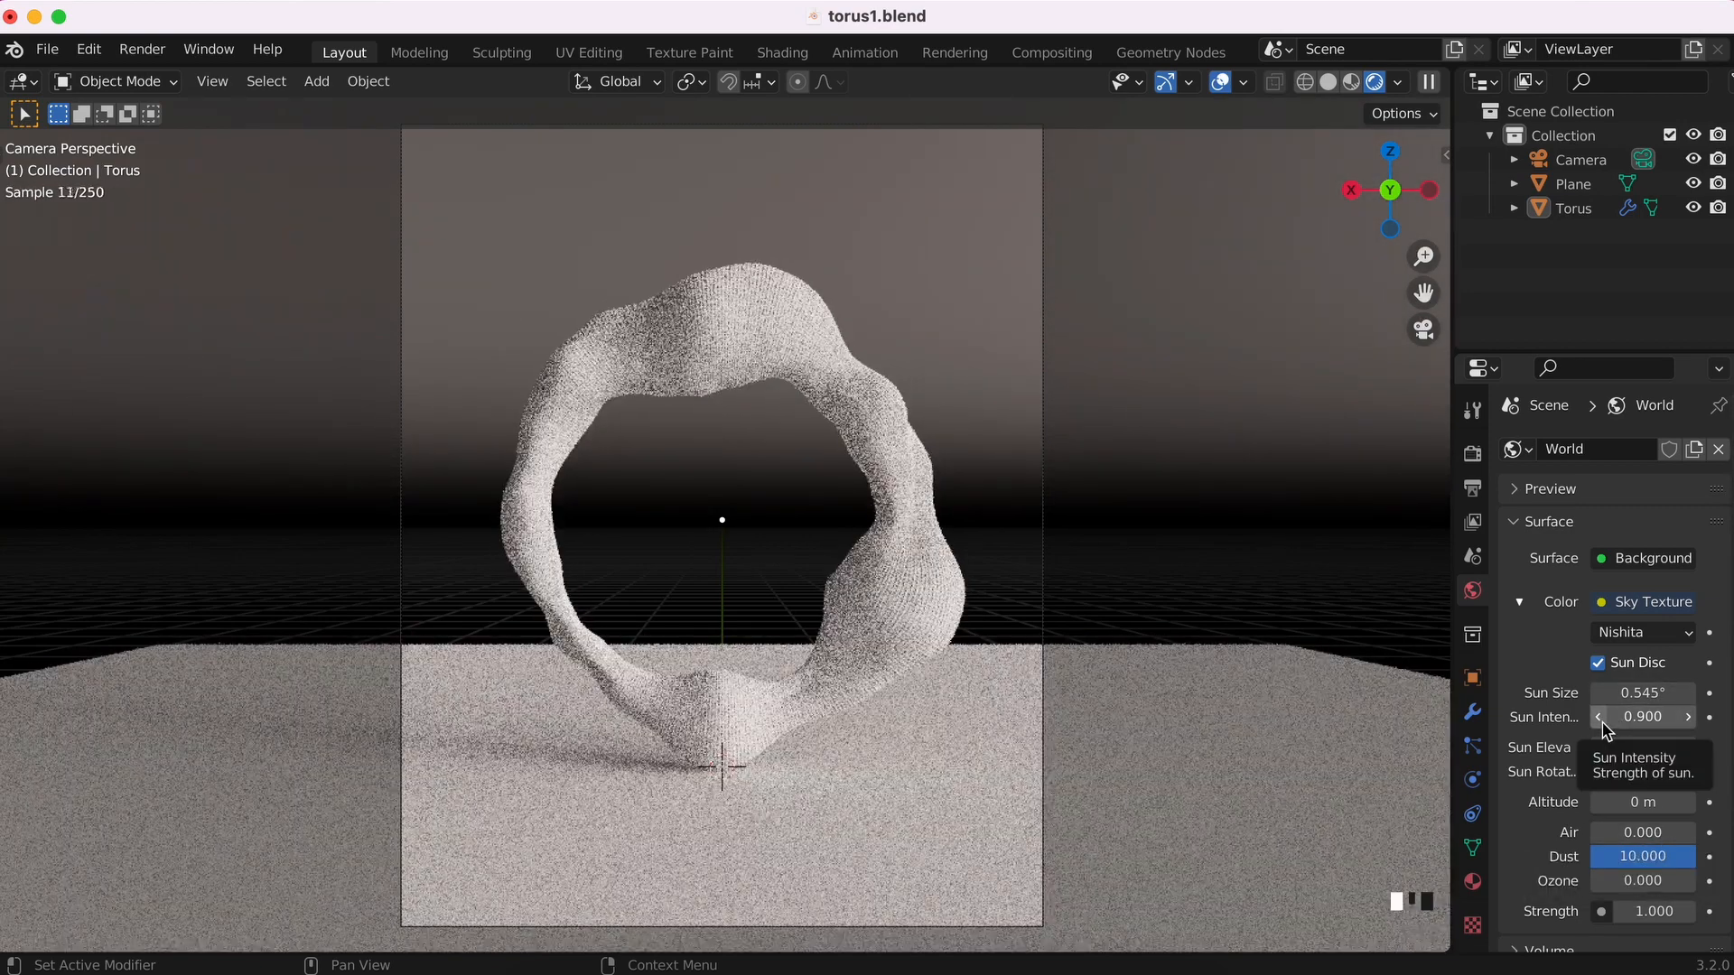
# - Compare contrast looks in the render's color management and set the look to Very High Contrast
pyautogui.click(1472, 454)
pyautogui.scroll(-10, 1559, 706)
pyautogui.click(1520, 935)
pyautogui.scroll(-5, 1585, 720)
pyautogui.click(1631, 810)
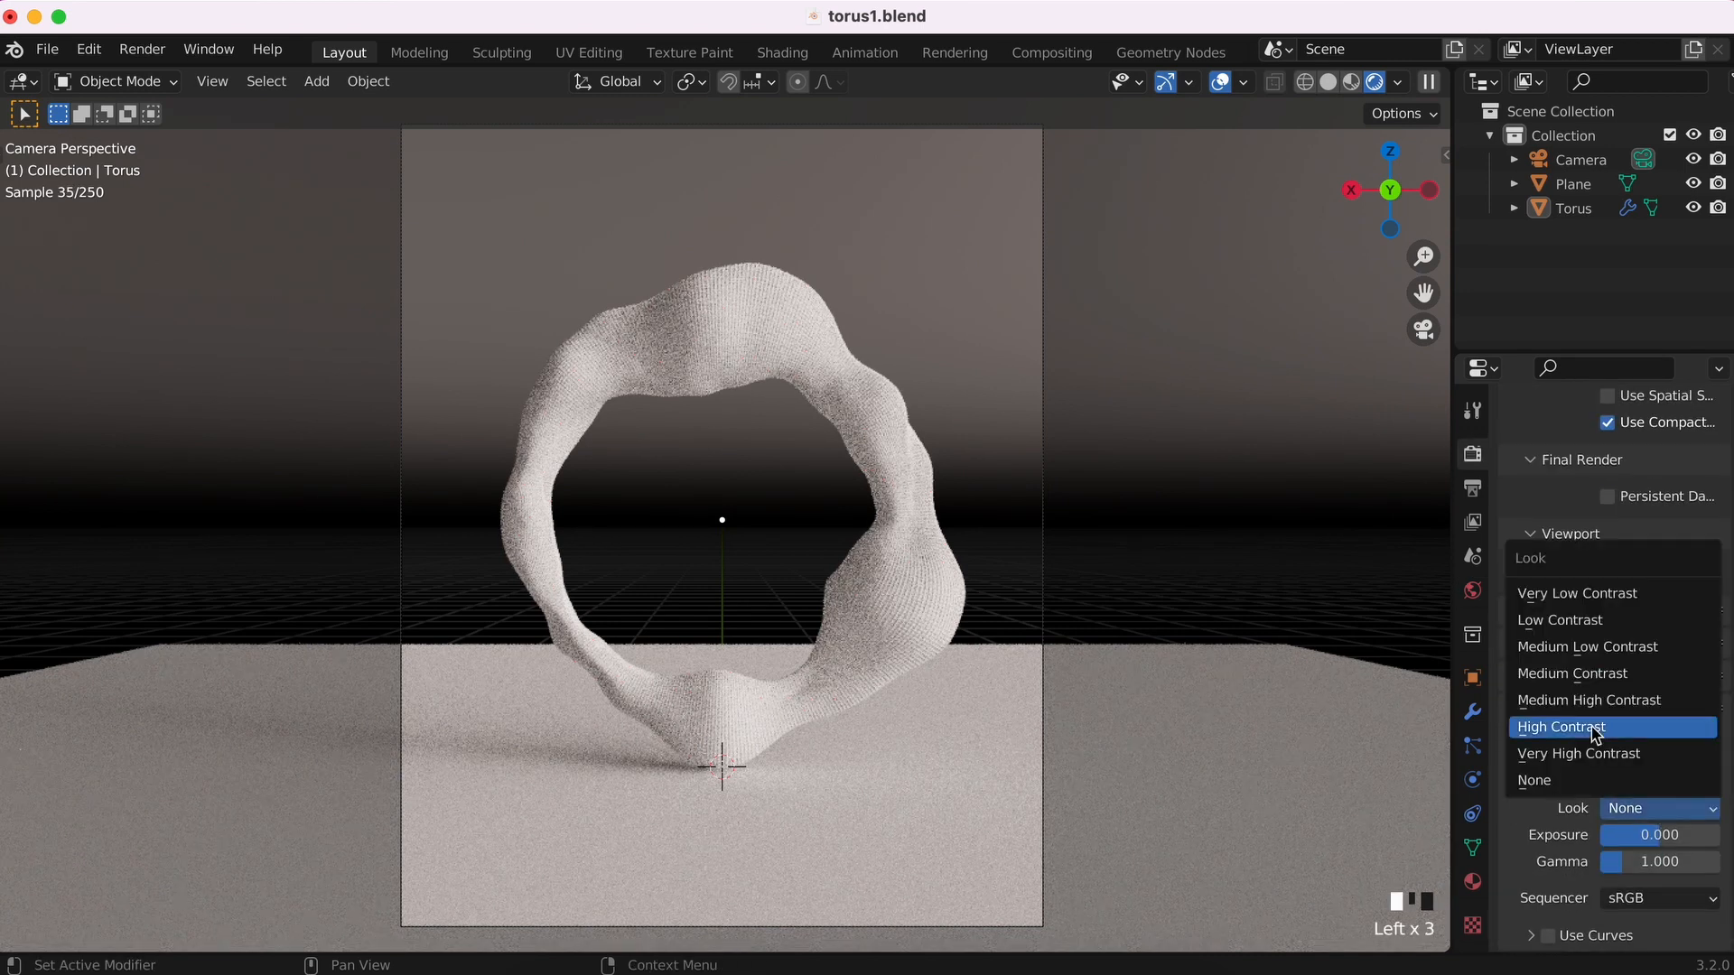
pyautogui.click(1592, 727)
pyautogui.click(1652, 808)
pyautogui.click(1637, 779)
pyautogui.click(1645, 808)
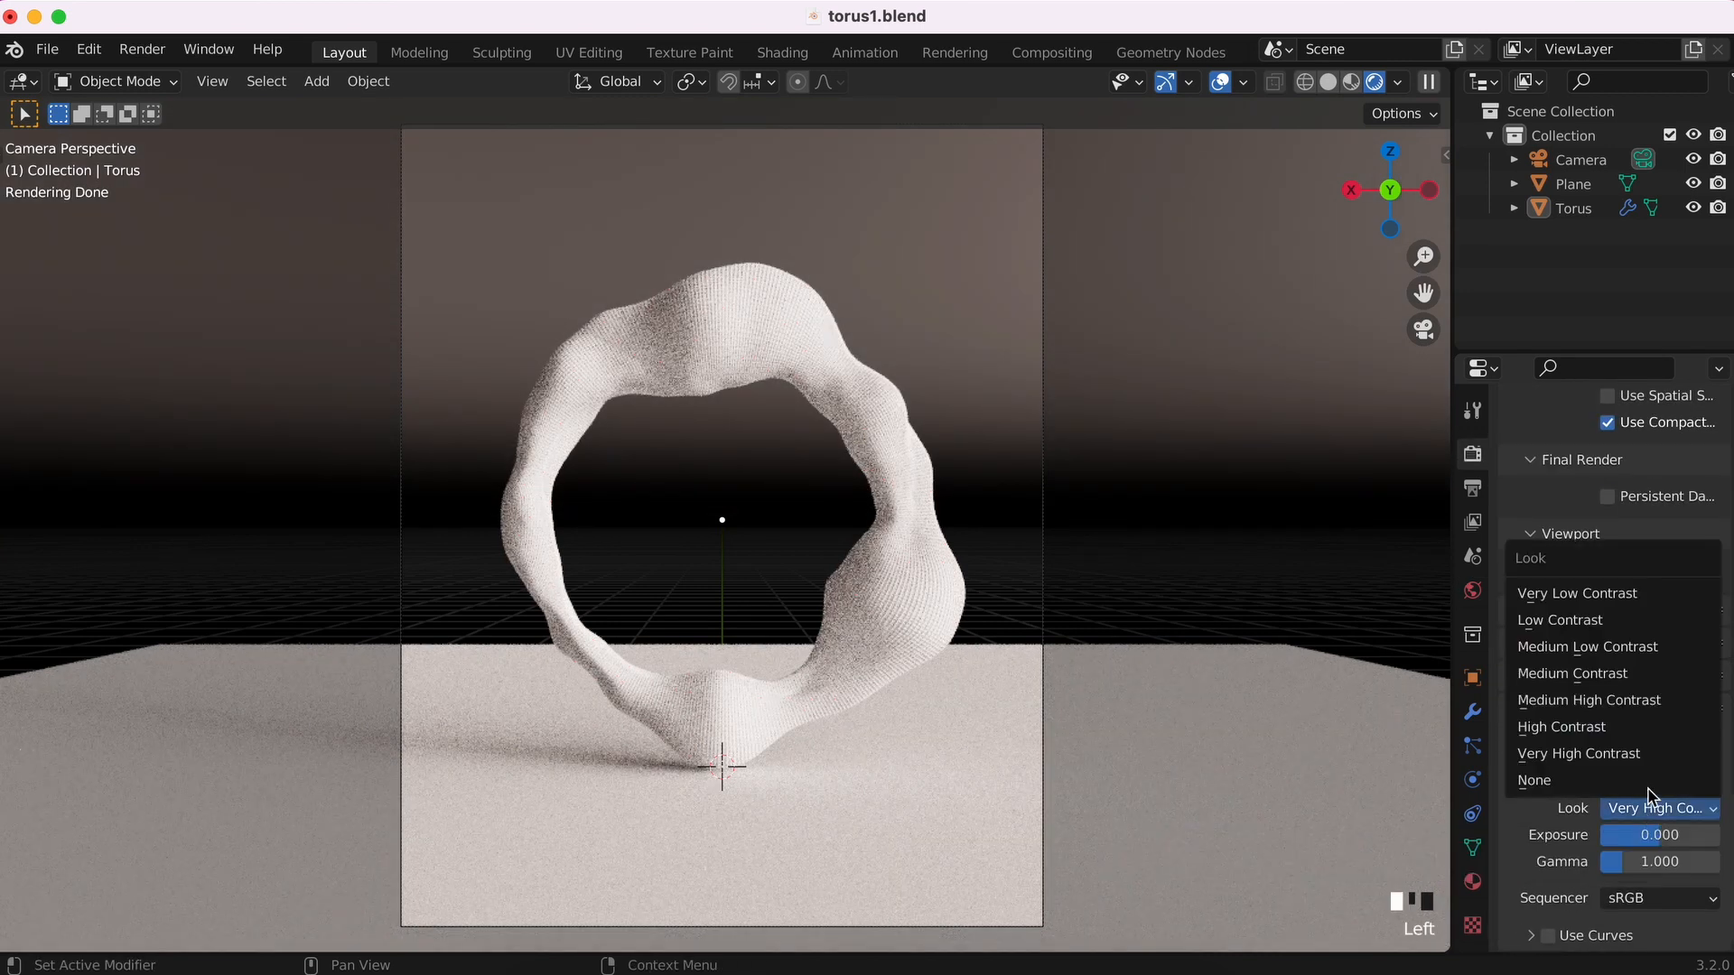
pyautogui.click(1630, 746)
# - Make the render's film background transparent
pyautogui.scroll(12, 1579, 673)
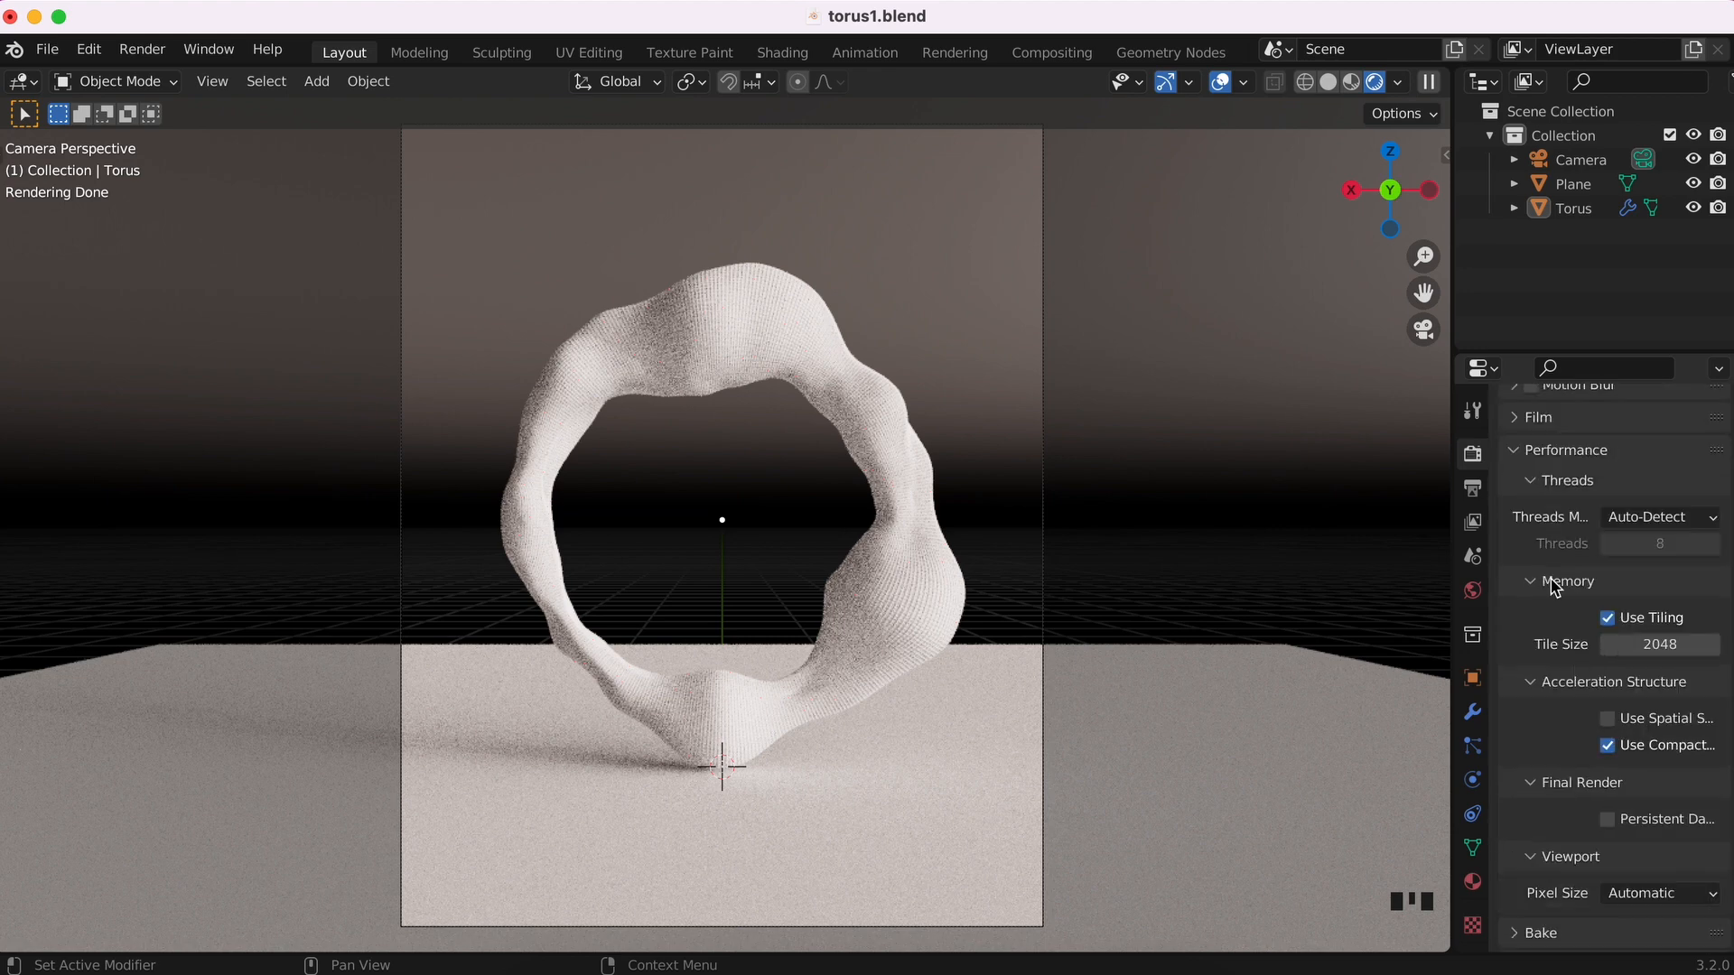
pyautogui.click(1548, 592)
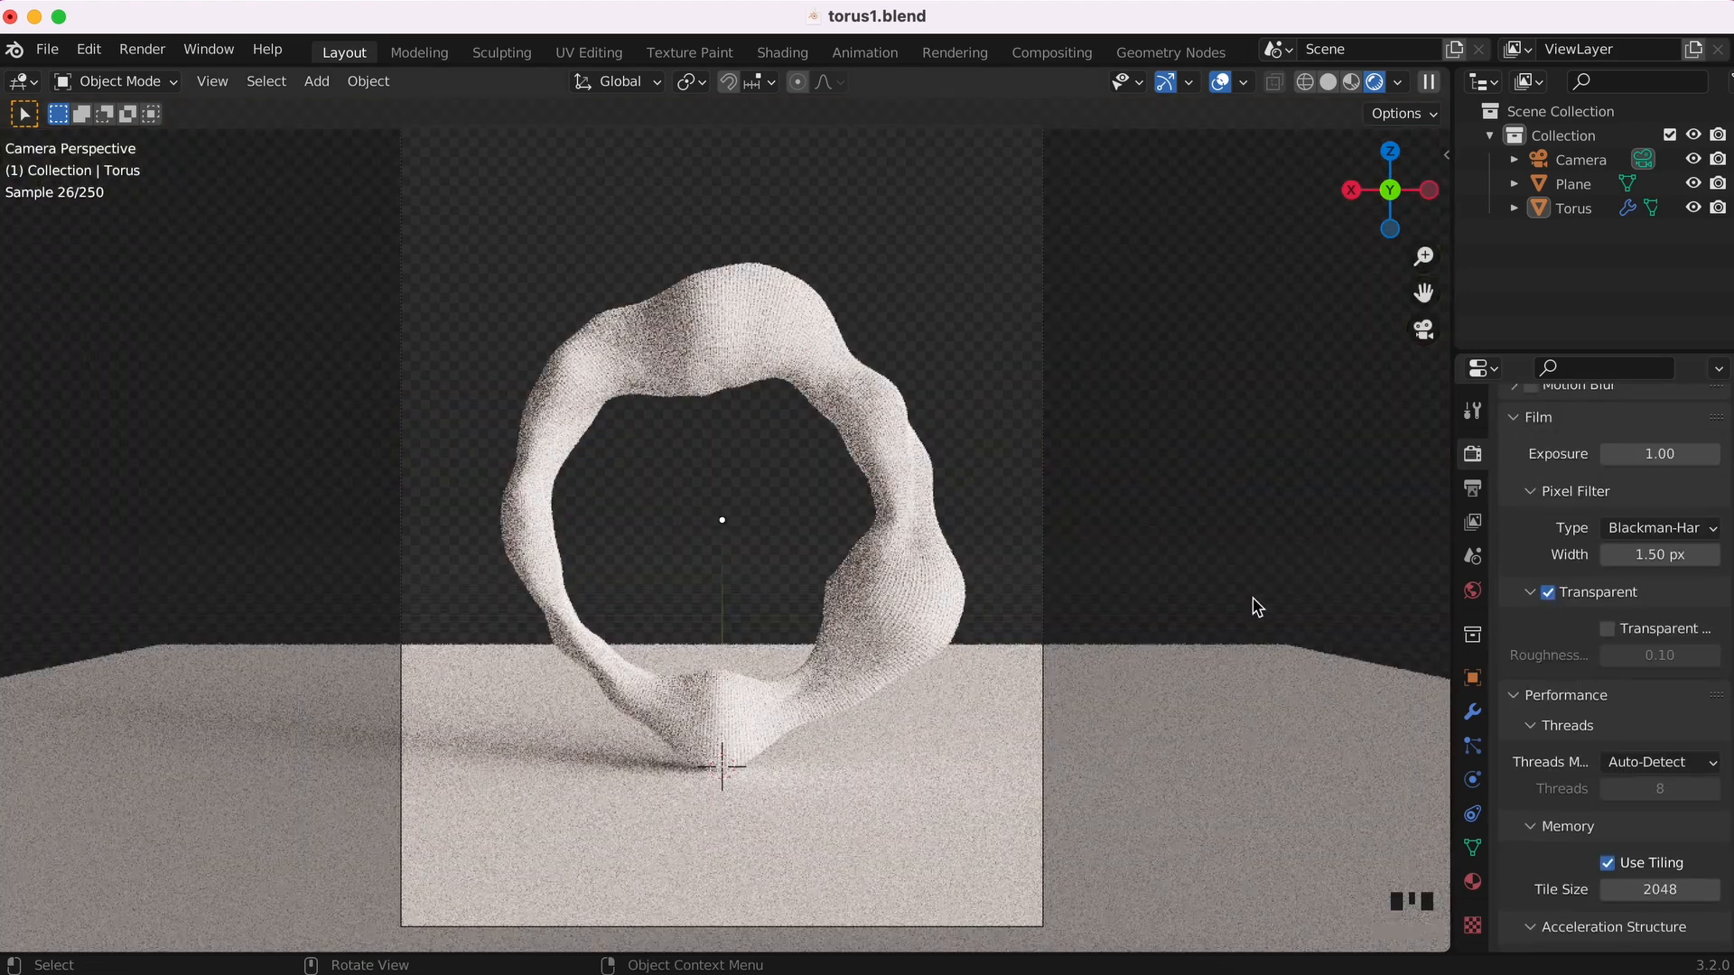
# - Add an image of colourful light trails as a background empty behind the torus and raise it along the vertical axis
pyautogui.scroll(-2, 1186, 549)
pyautogui.hotkey('shift', 'a')
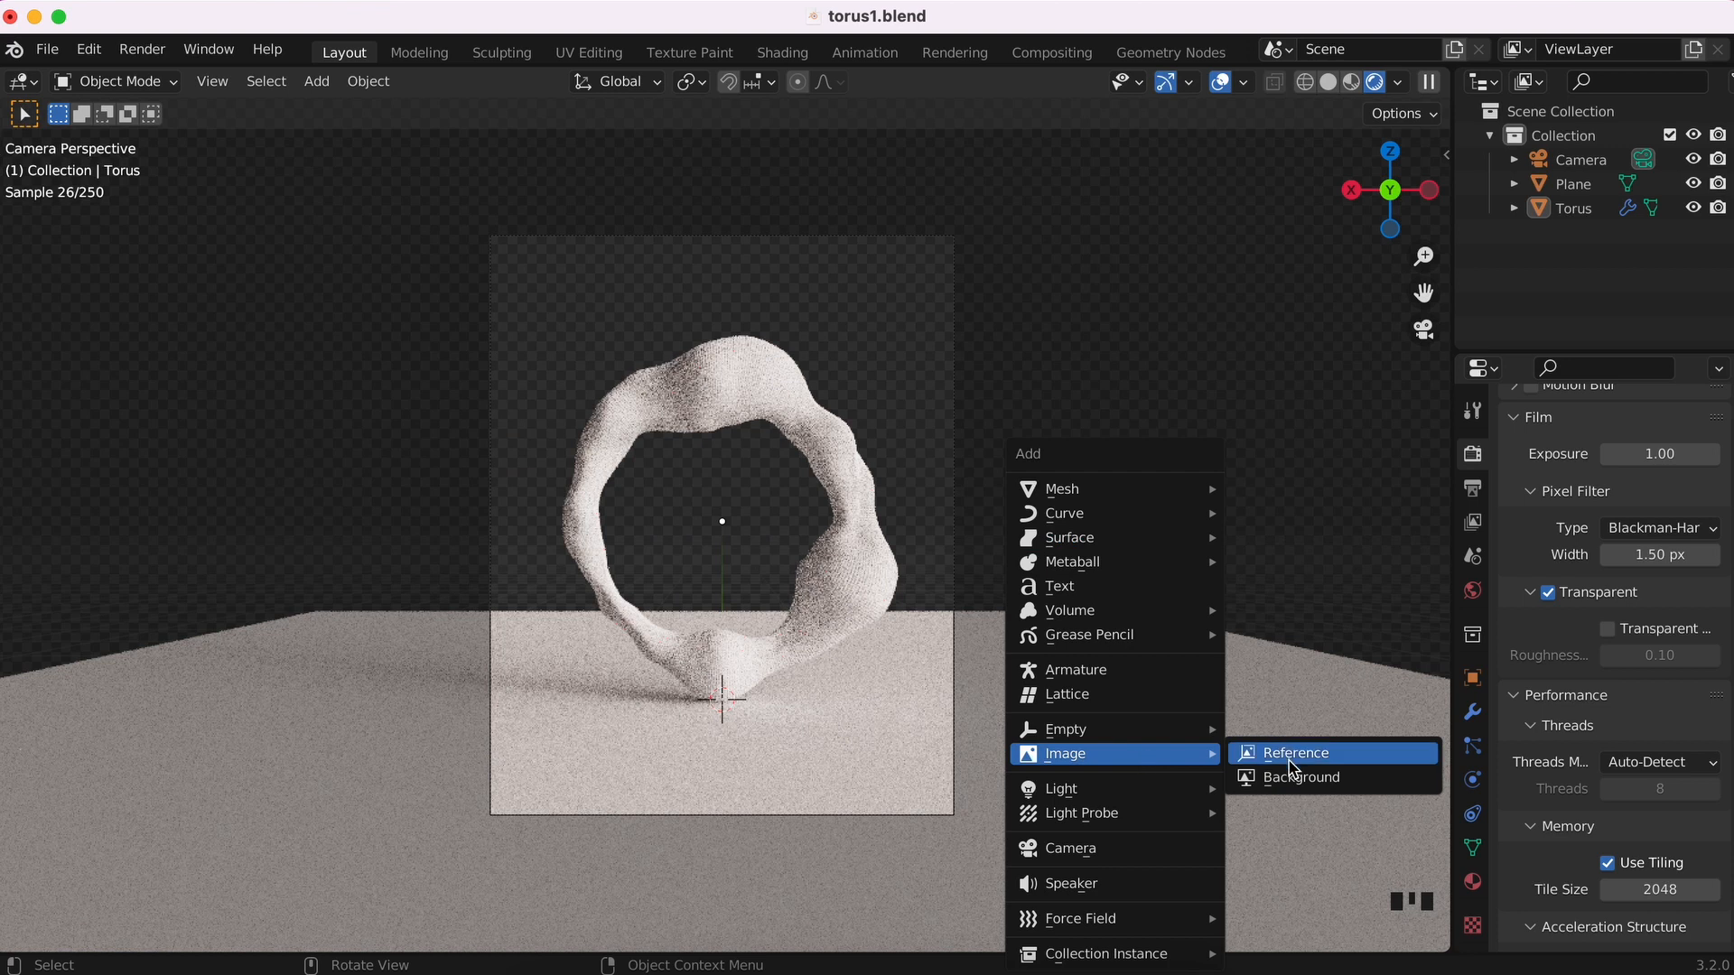
pyautogui.click(1297, 776)
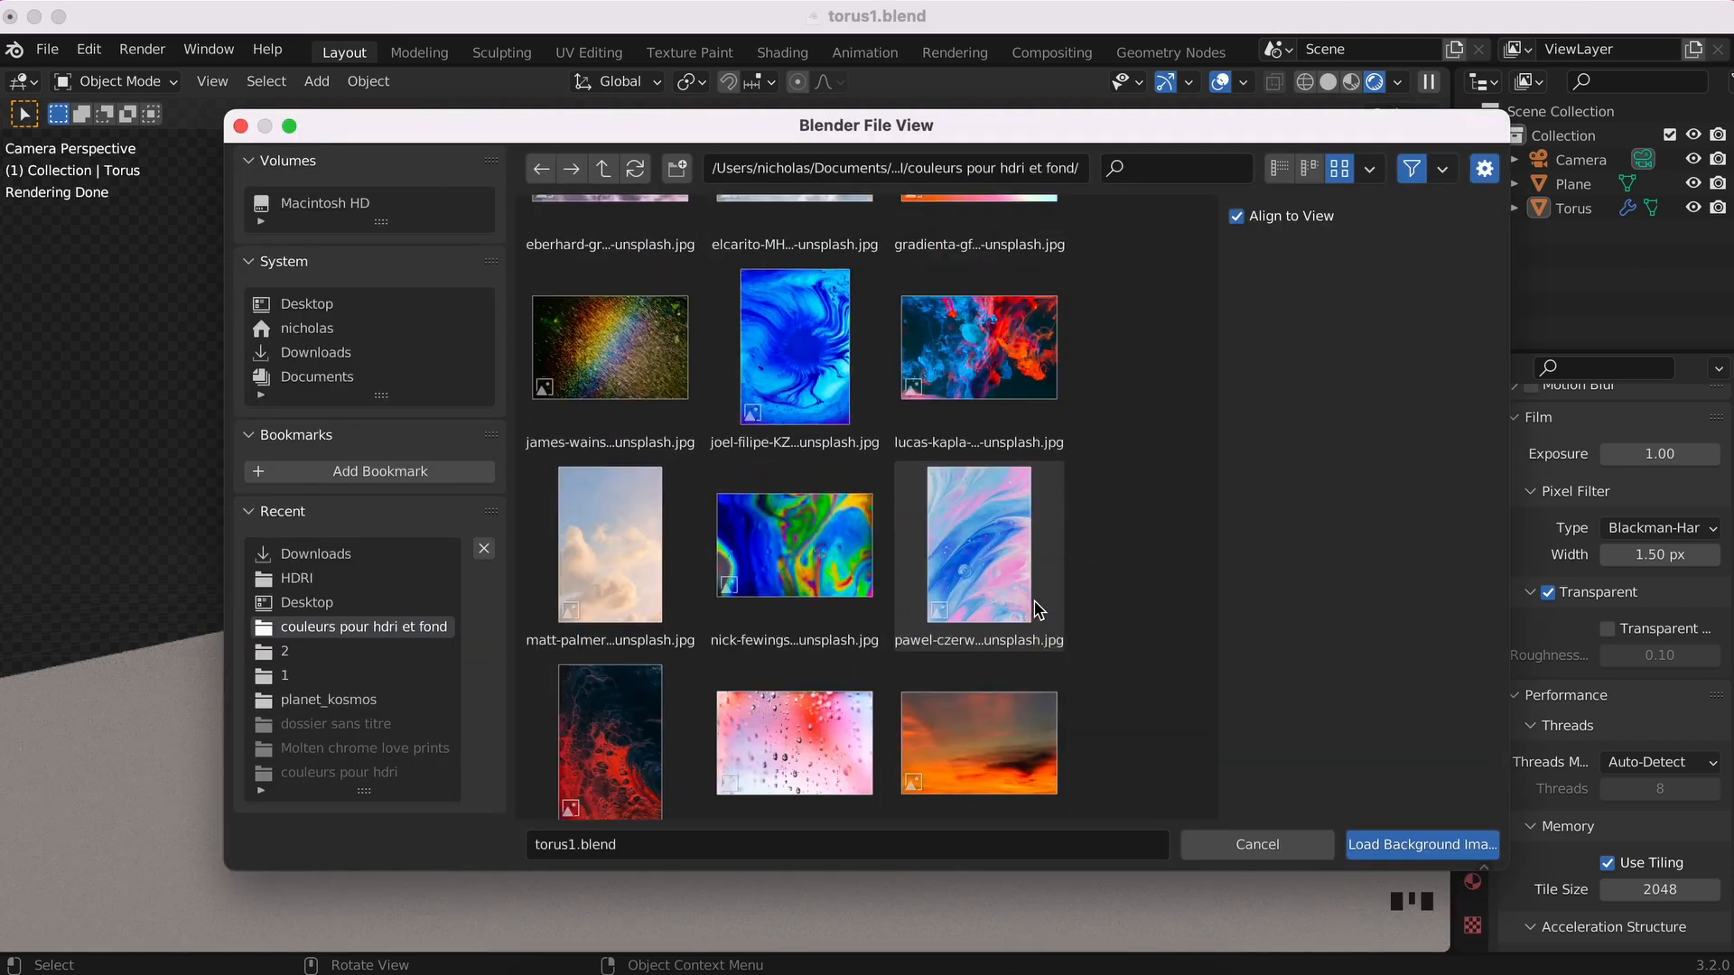
pyautogui.scroll(-15, 1041, 638)
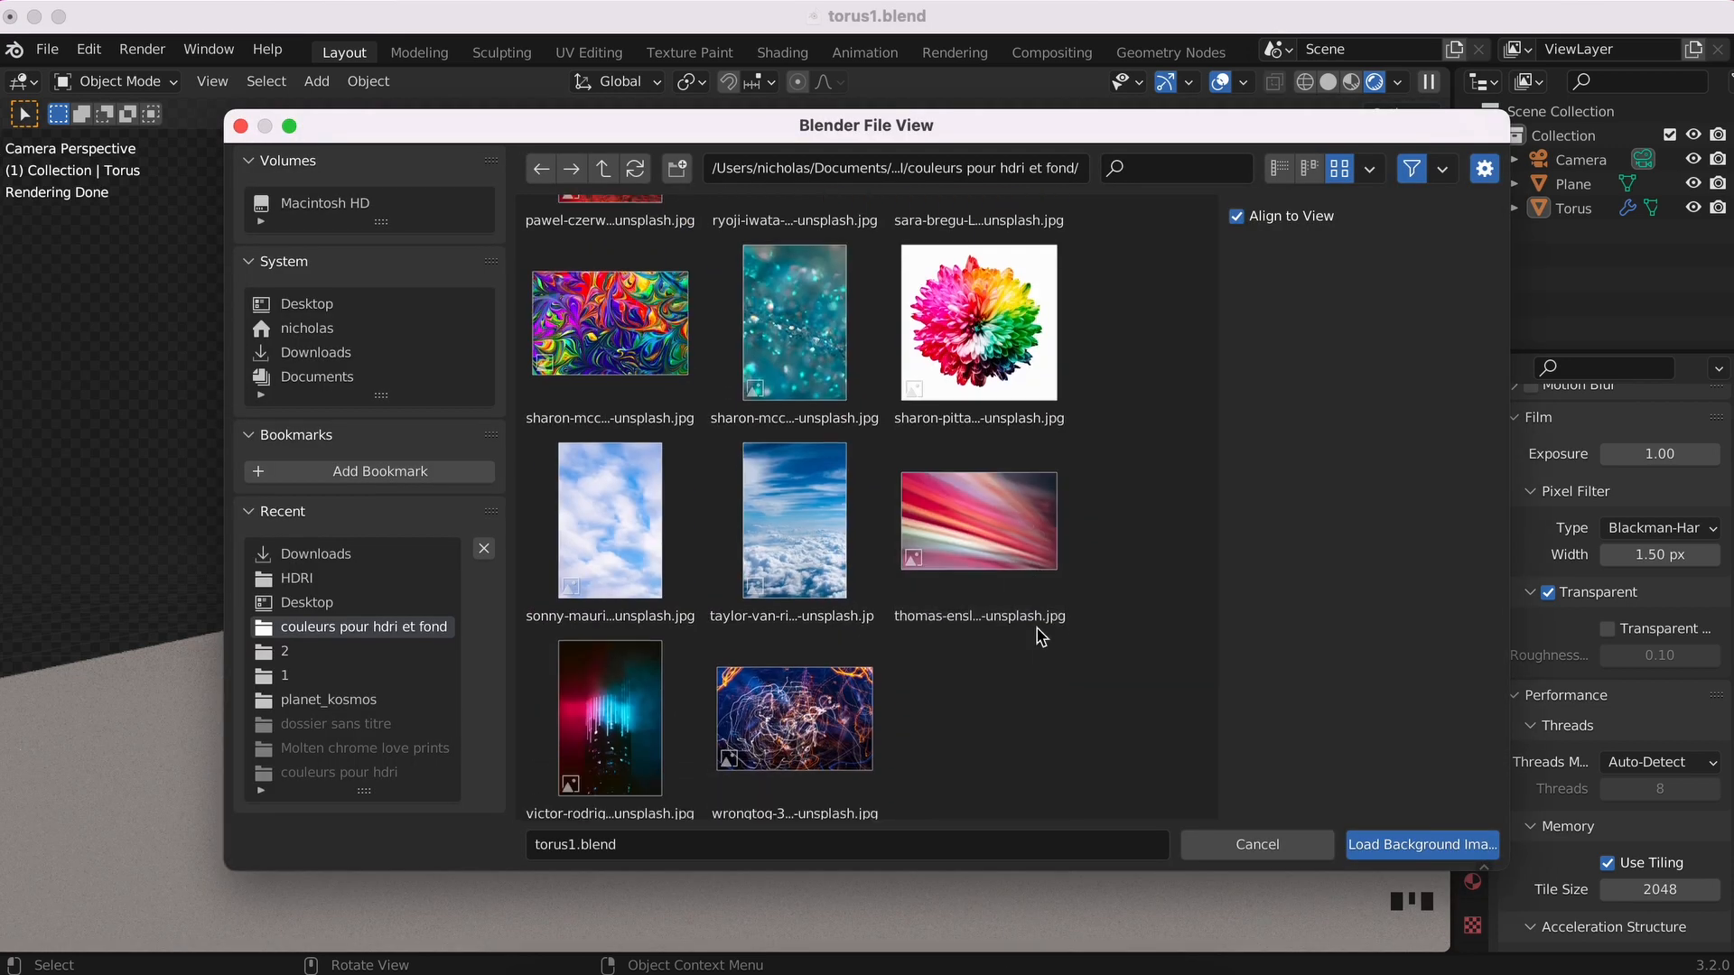
pyautogui.doubleClick(798, 696)
pyautogui.press('g')
pyautogui.press('z')
pyautogui.click(1068, 348)
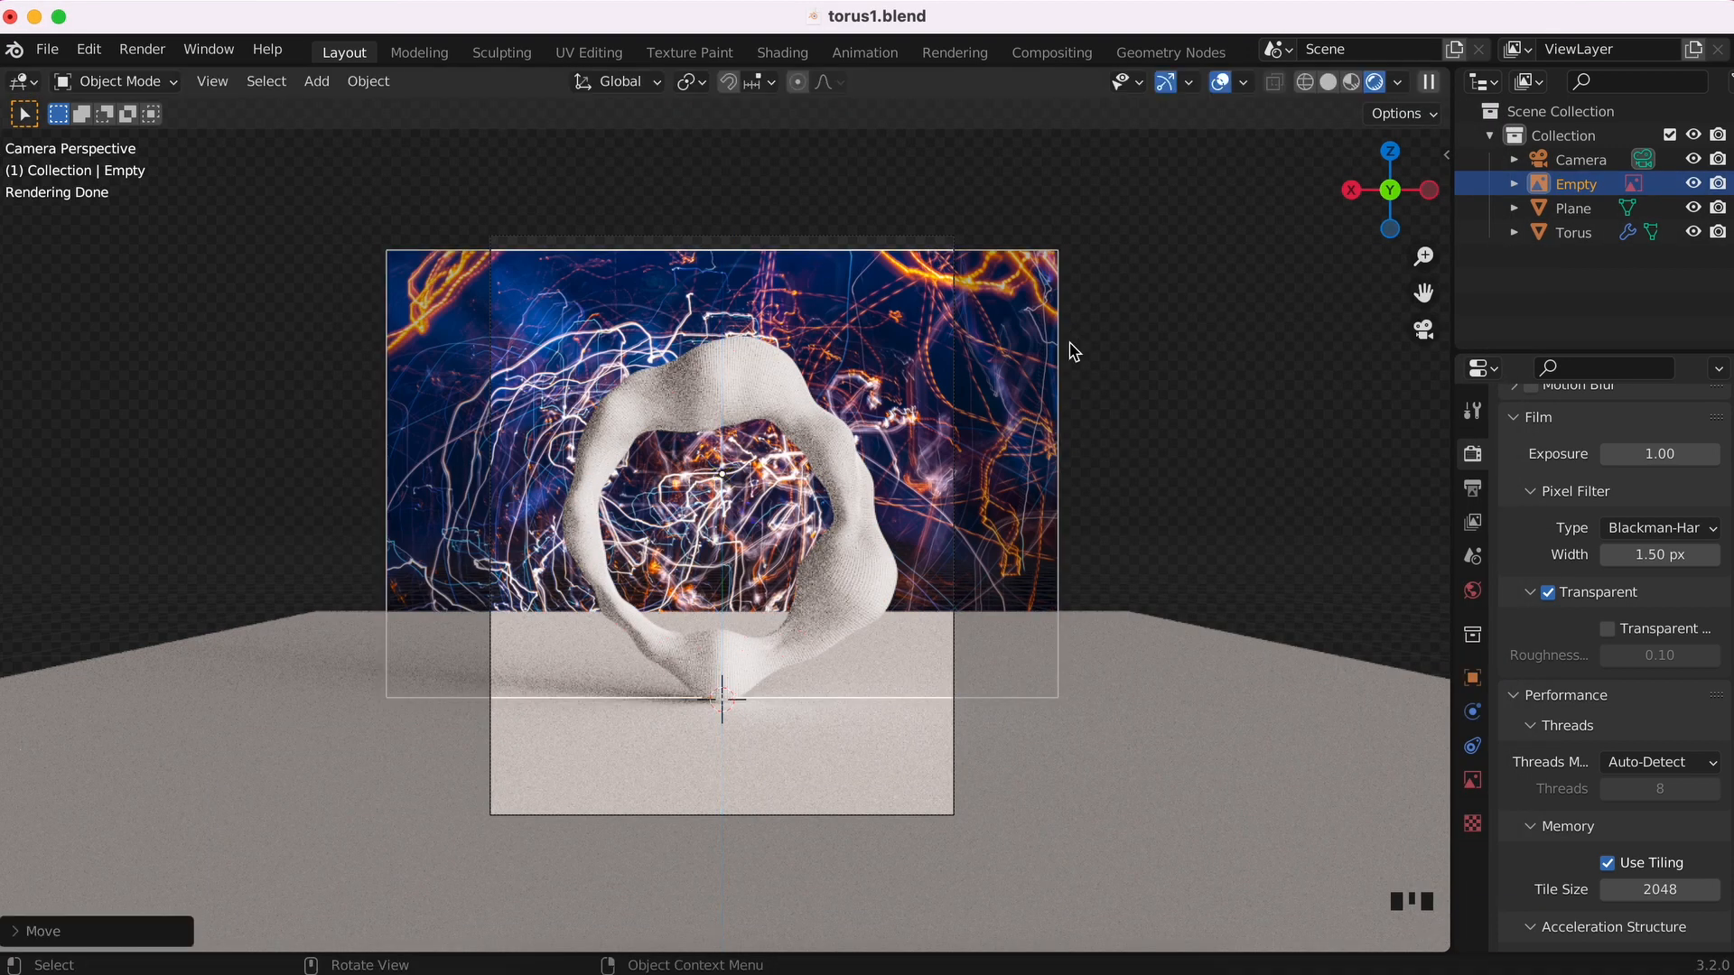
# - Delete the background image and turn off the render's transparent film
pyautogui.press('x')
pyautogui.click(1058, 498)
pyautogui.scroll(5, 1600, 537)
pyautogui.click(1548, 744)
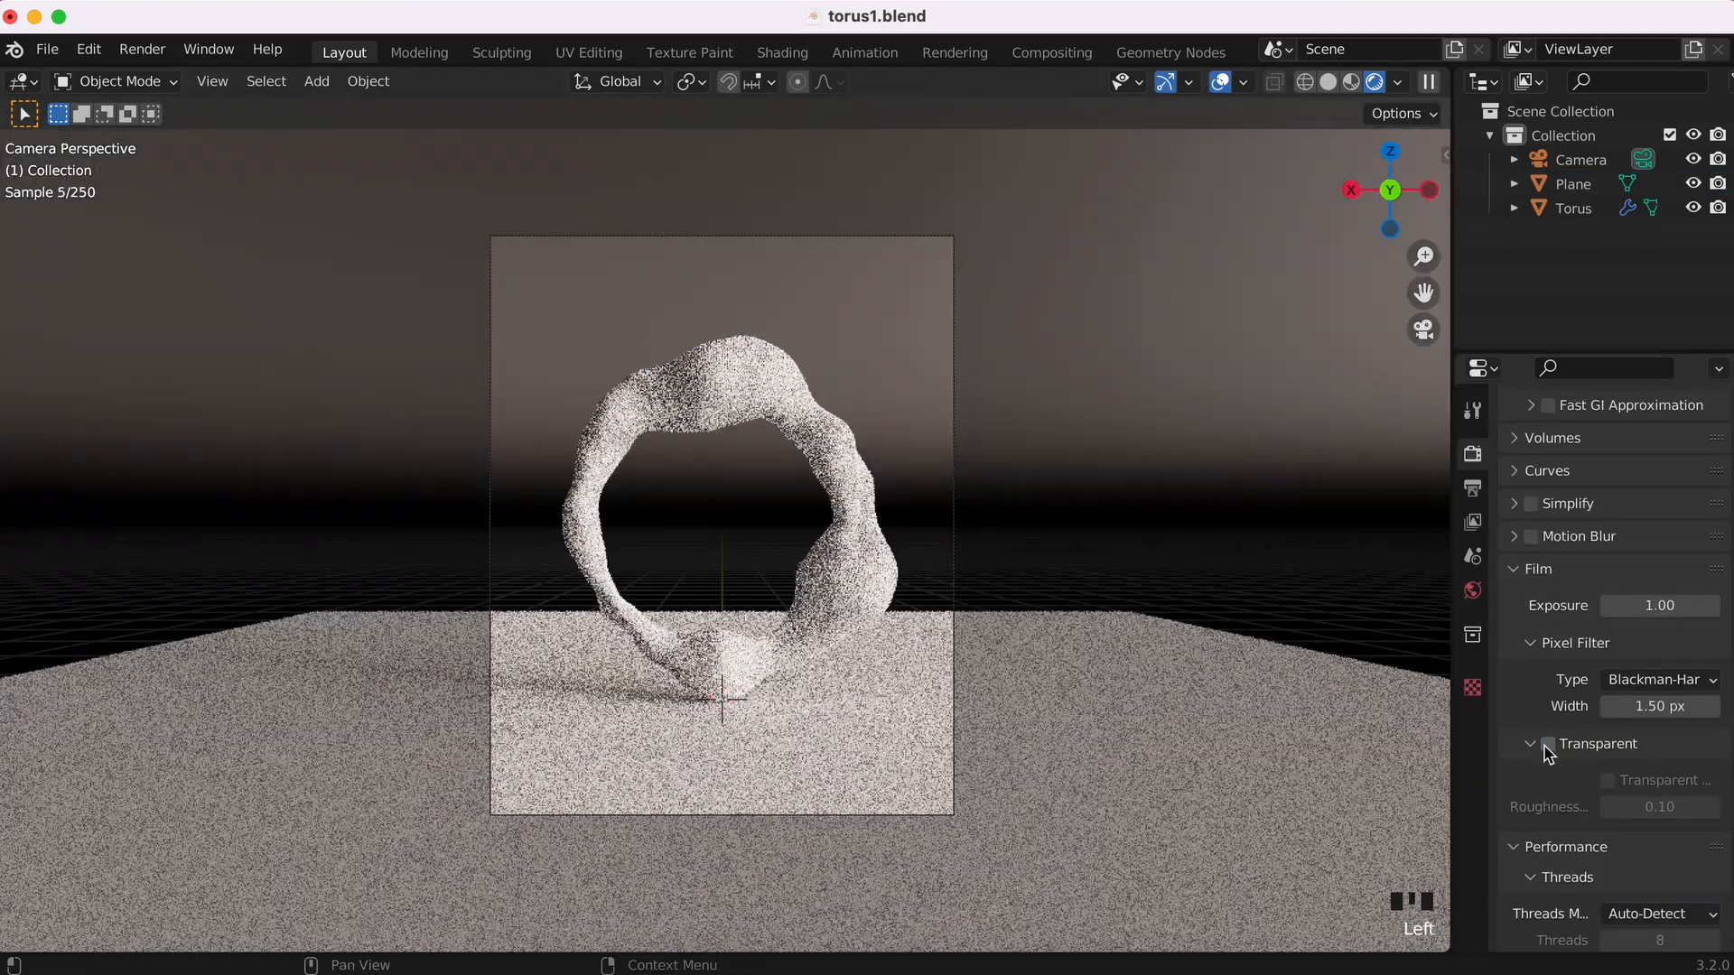
# - Set the sky texture's ozone to 1.910, sun intensity to 1.100 and sun rotation to -68.4°
pyautogui.keyDown('super'); pyautogui.scroll(3, 1007, 597); pyautogui.keyUp('super')
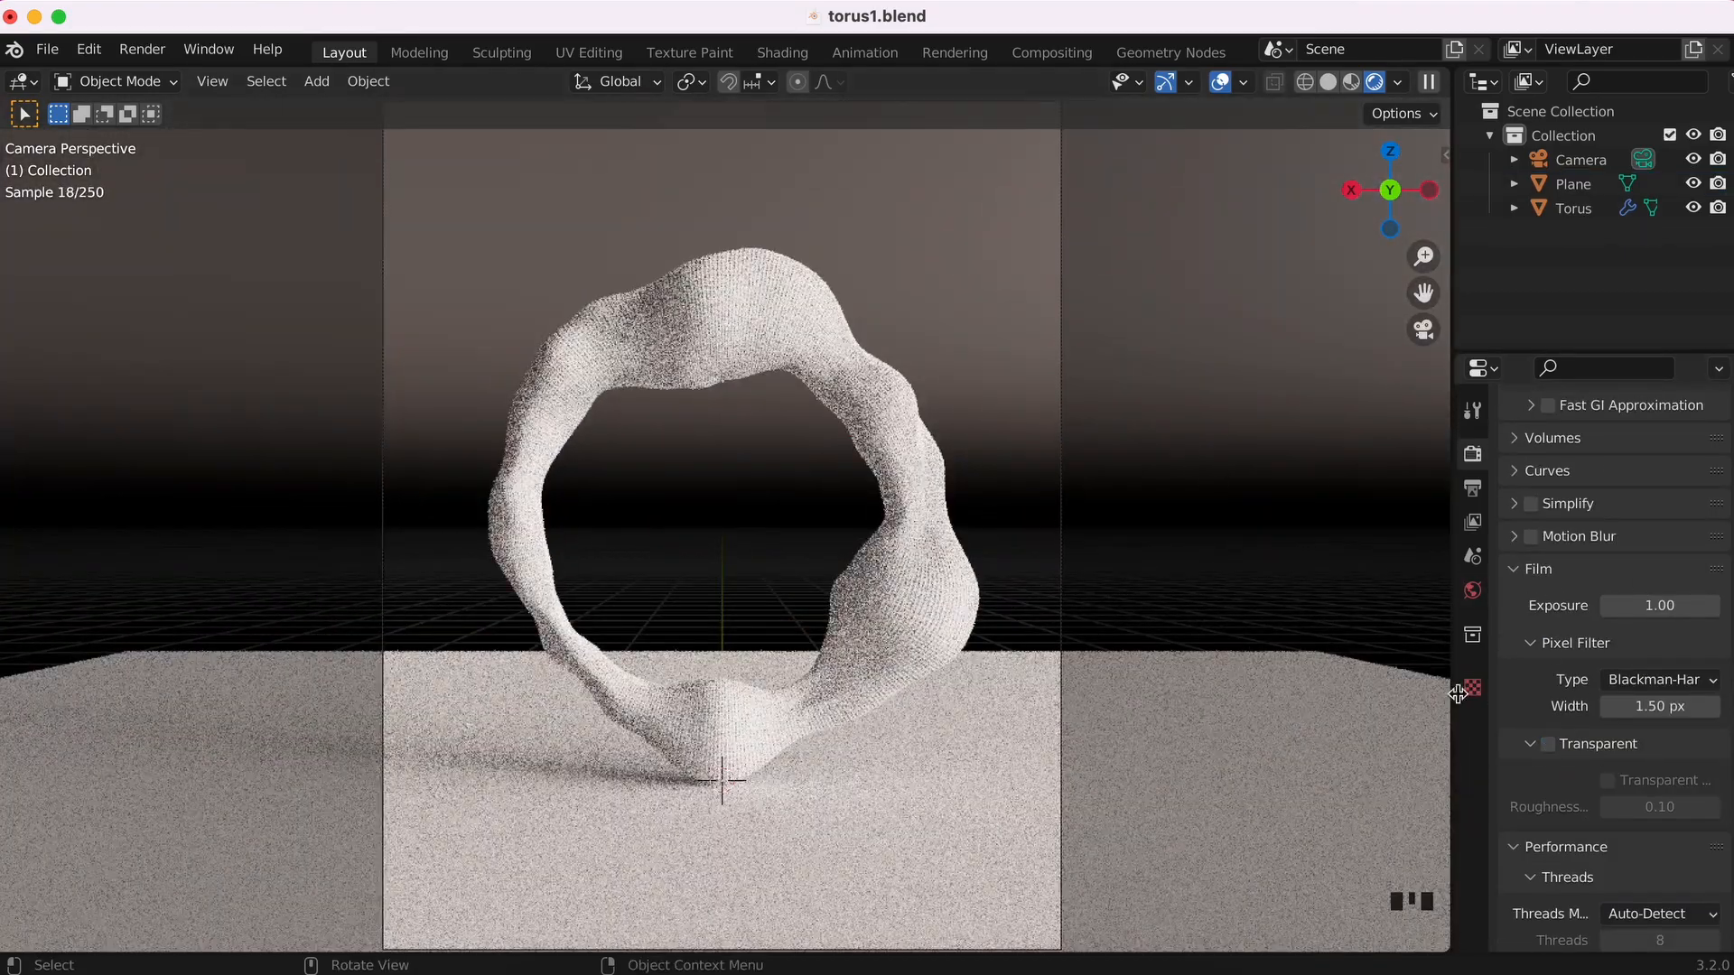
pyautogui.click(1472, 591)
pyautogui.moveTo(1643, 734); pyautogui.dragTo(1664, 734)
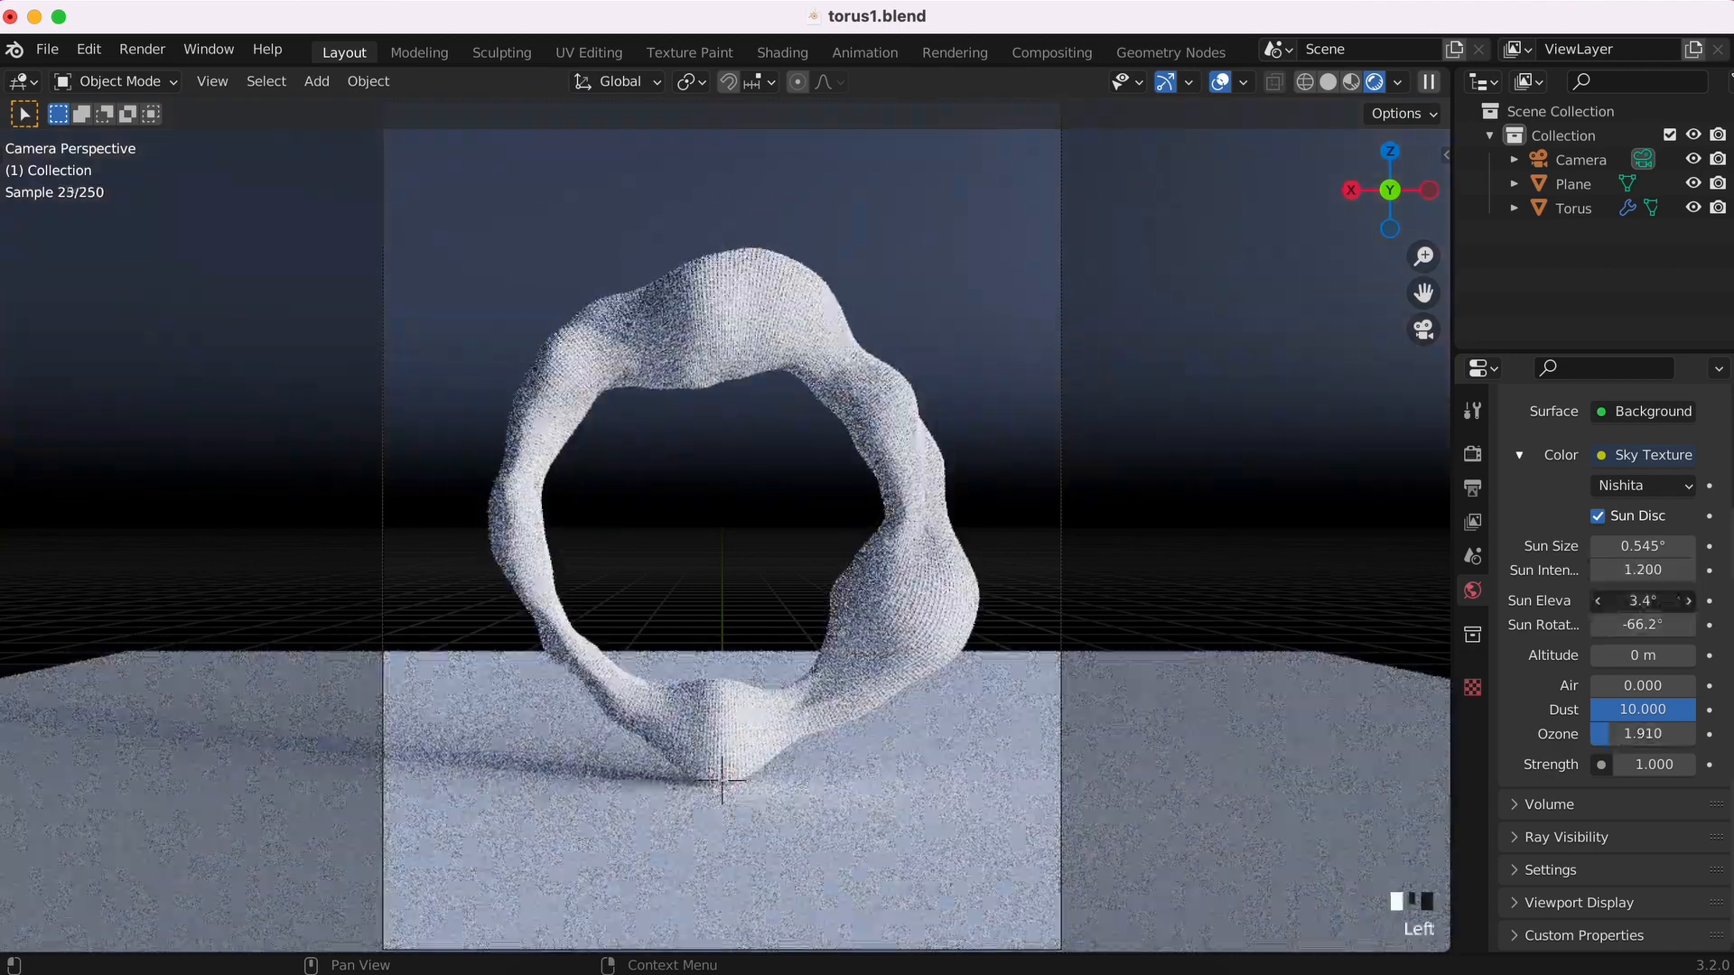
pyautogui.moveTo(1643, 601)
pyautogui.mouseDown()
pyautogui.moveTo(1630, 631)
pyautogui.moveTo(1657, 631)
pyautogui.moveTo(1621, 624)
pyautogui.moveTo(1635, 603)
pyautogui.mouseUp()
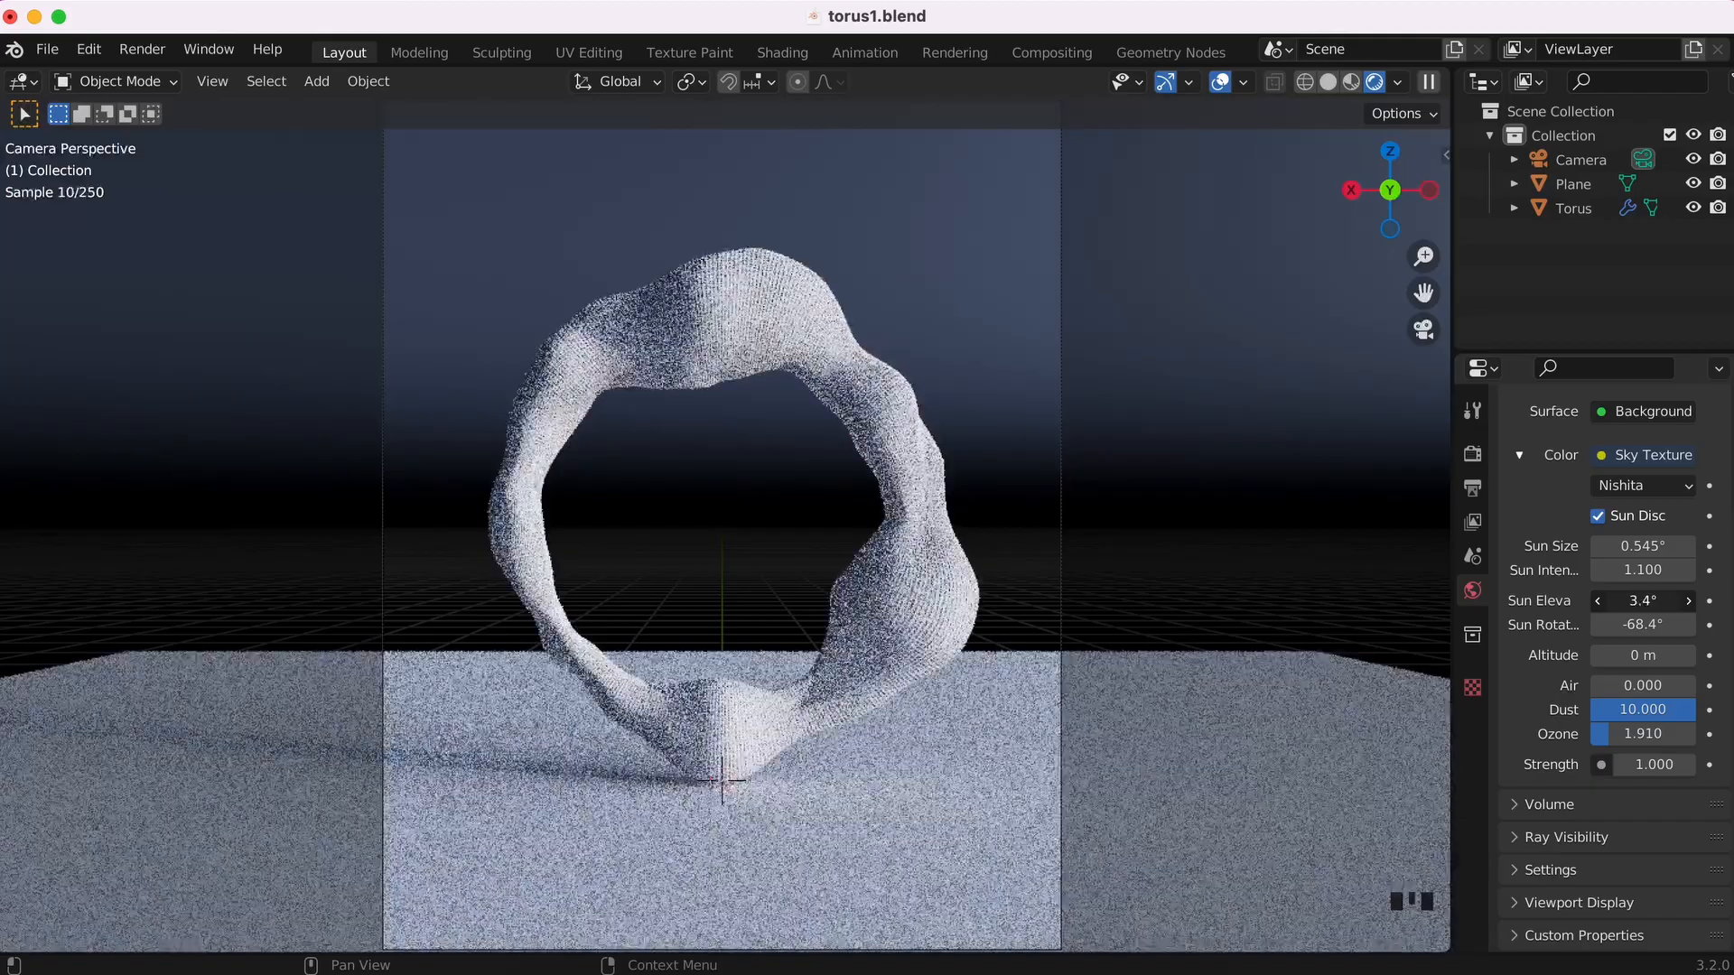
# - Give the torus a new material with metallic 1.000 and roughness 0.000
pyautogui.click(1472, 881)
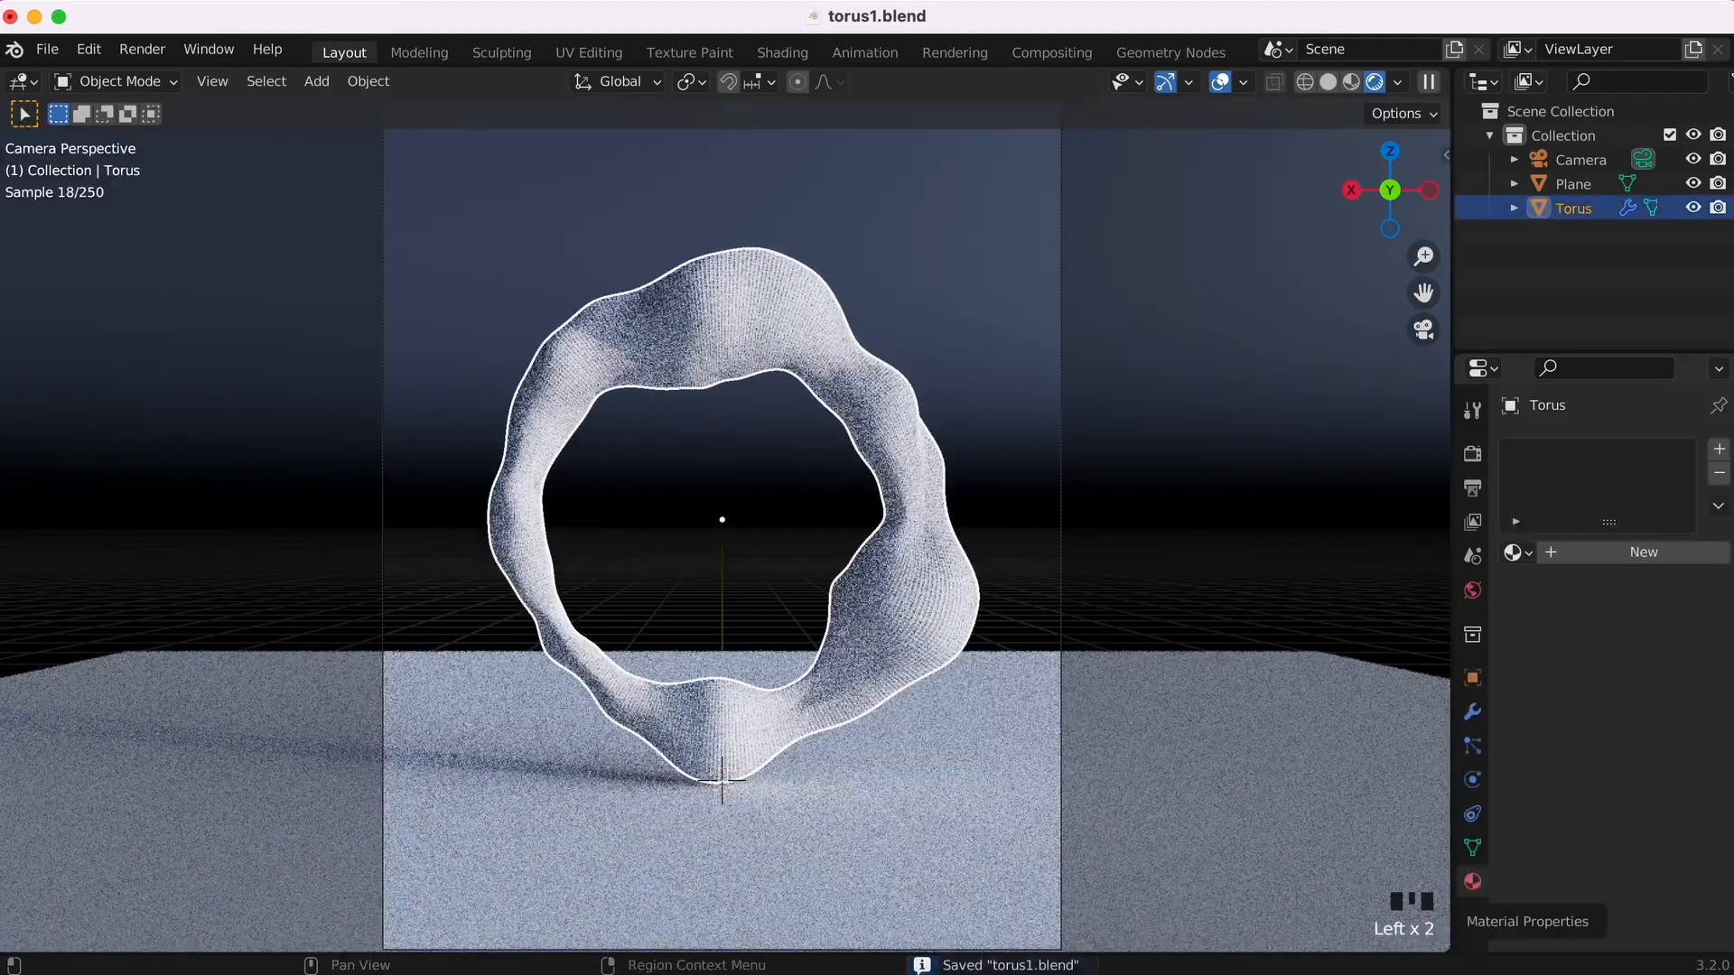
pyautogui.click(1617, 552)
pyautogui.scroll(-5, 1505, 751)
pyautogui.moveTo(1654, 699); pyautogui.dragTo(1590, 700)
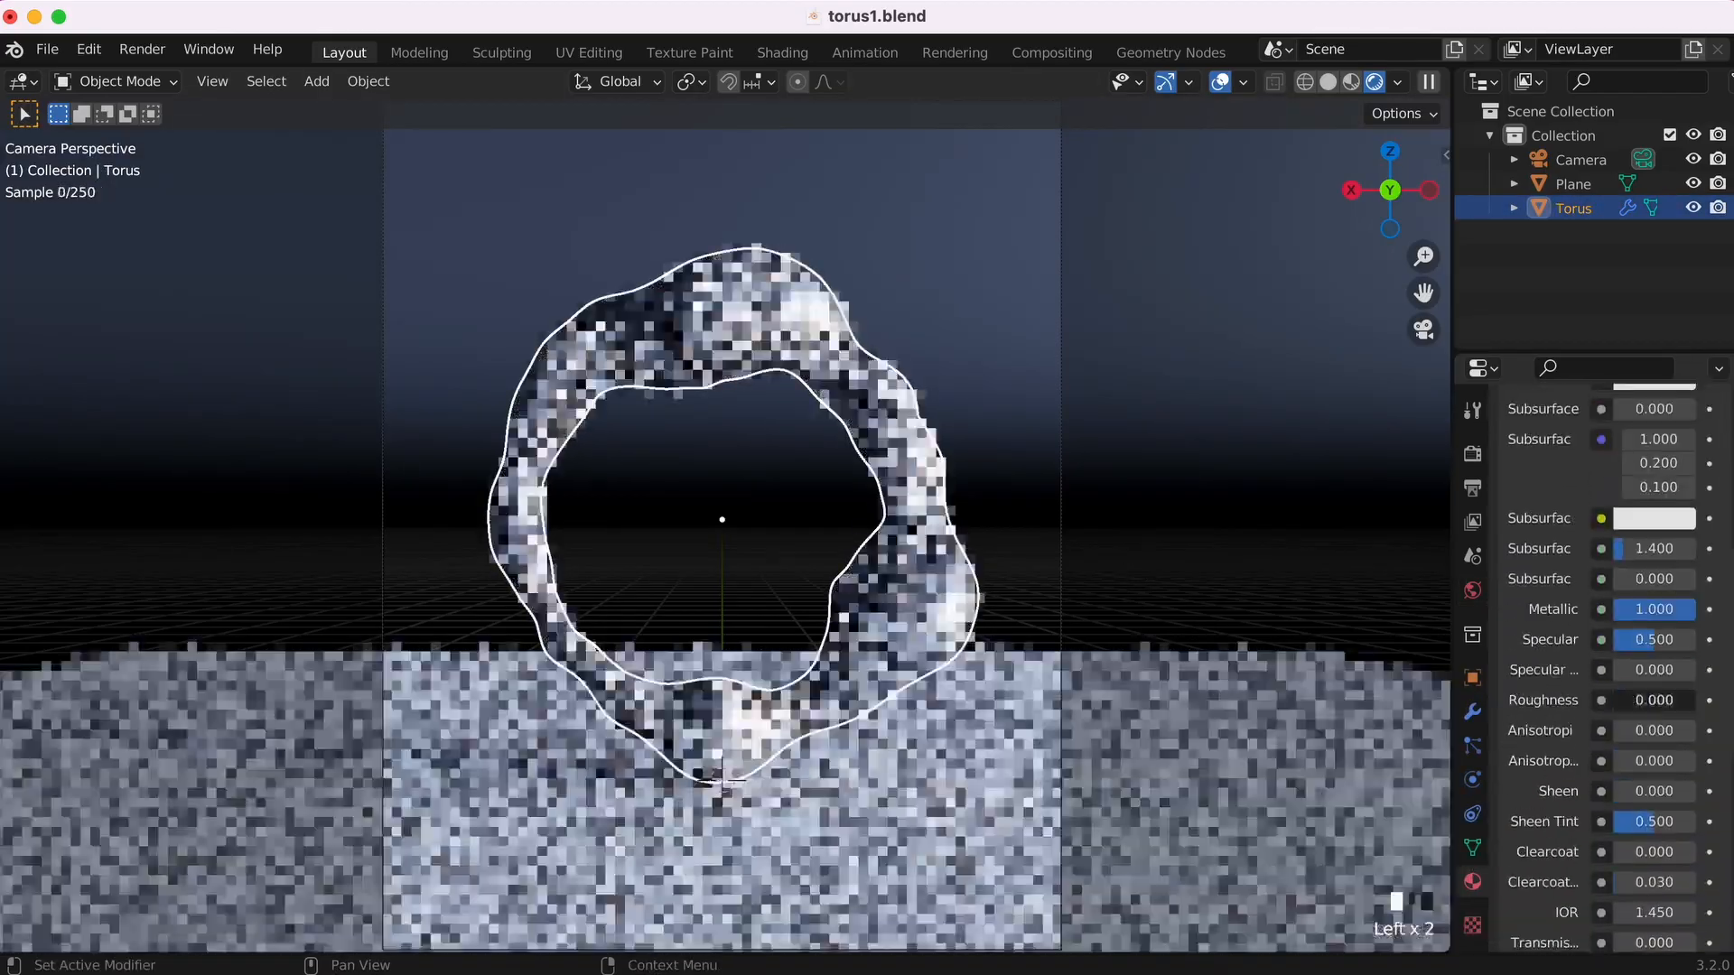
# - Try viewport subdivision levels 1 and 2 on the torus to compare the wireframe density
pyautogui.click(1580, 160)
pyautogui.click(1472, 679)
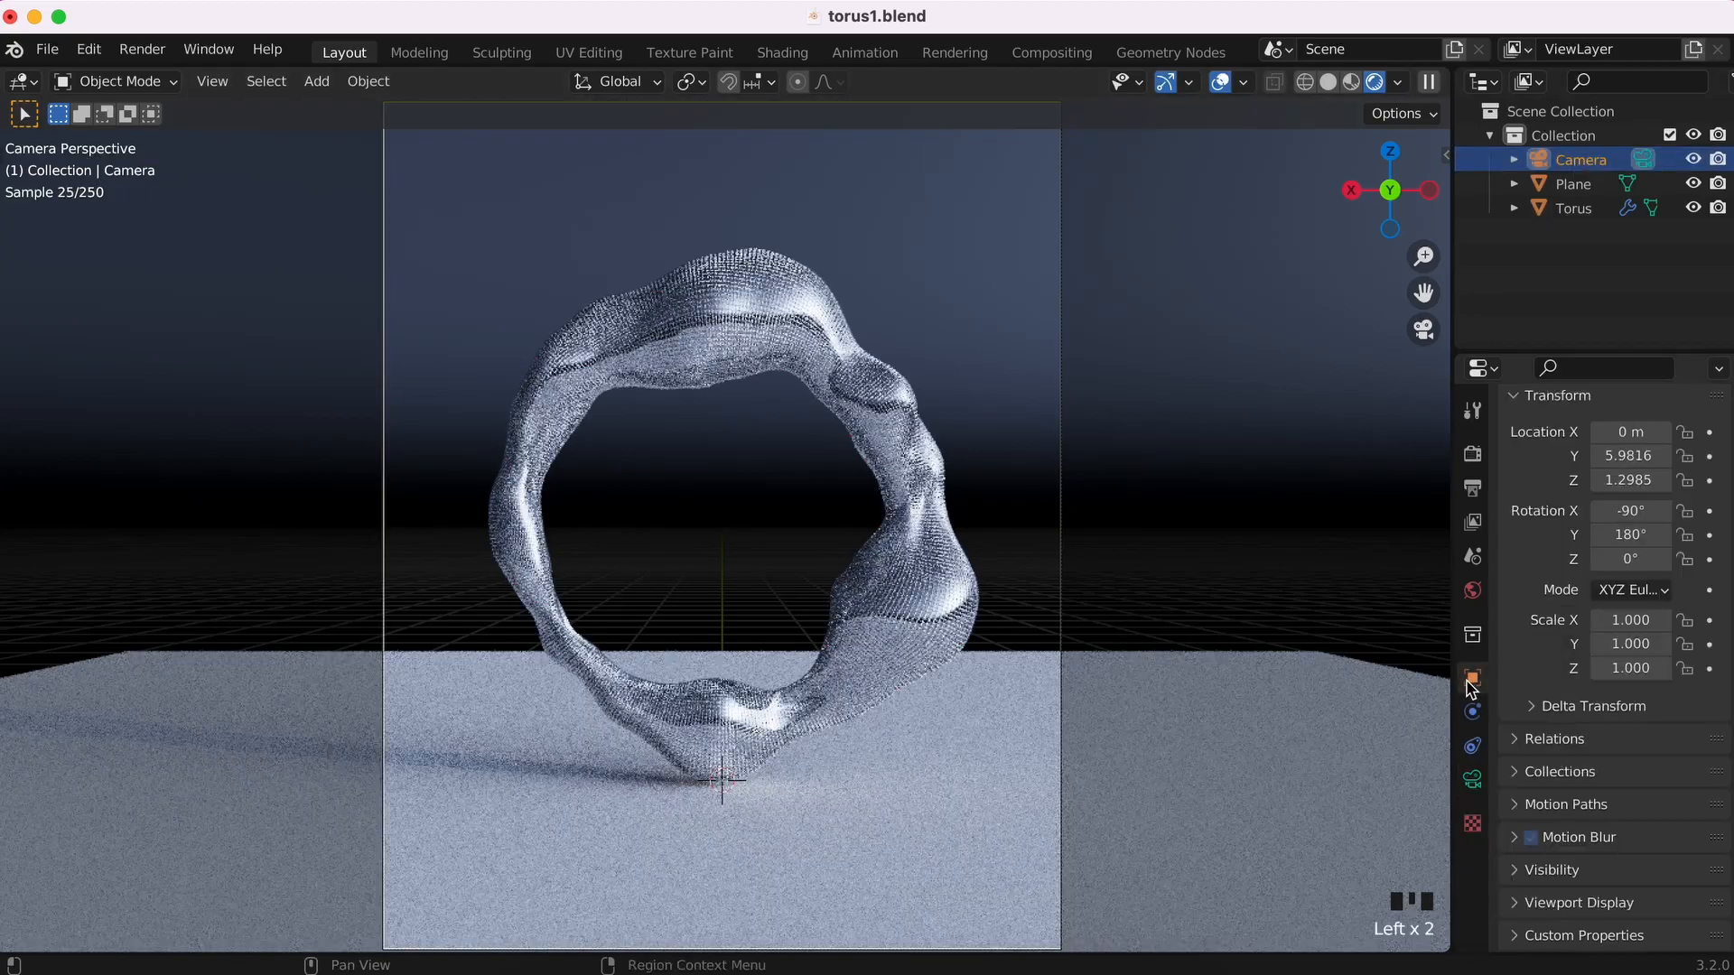
pyautogui.click(1574, 208)
pyautogui.scroll(5, 1025, 566)
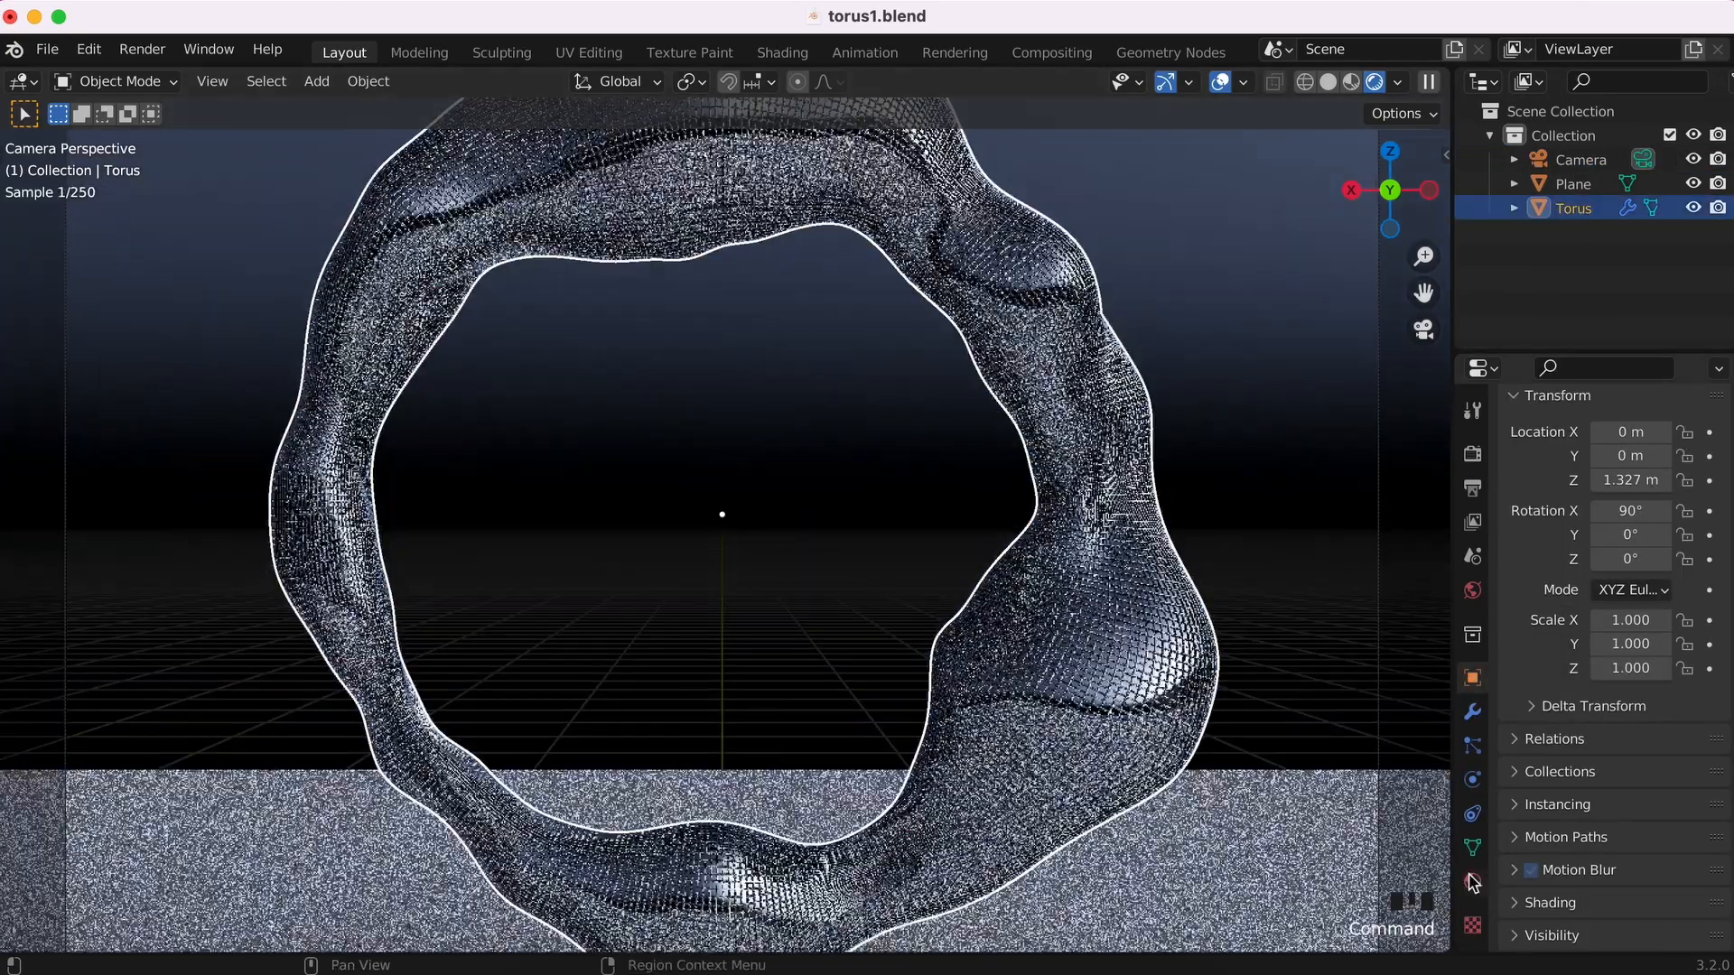
pyautogui.click(1472, 713)
pyautogui.click(1513, 577)
pyautogui.click(1300, 522)
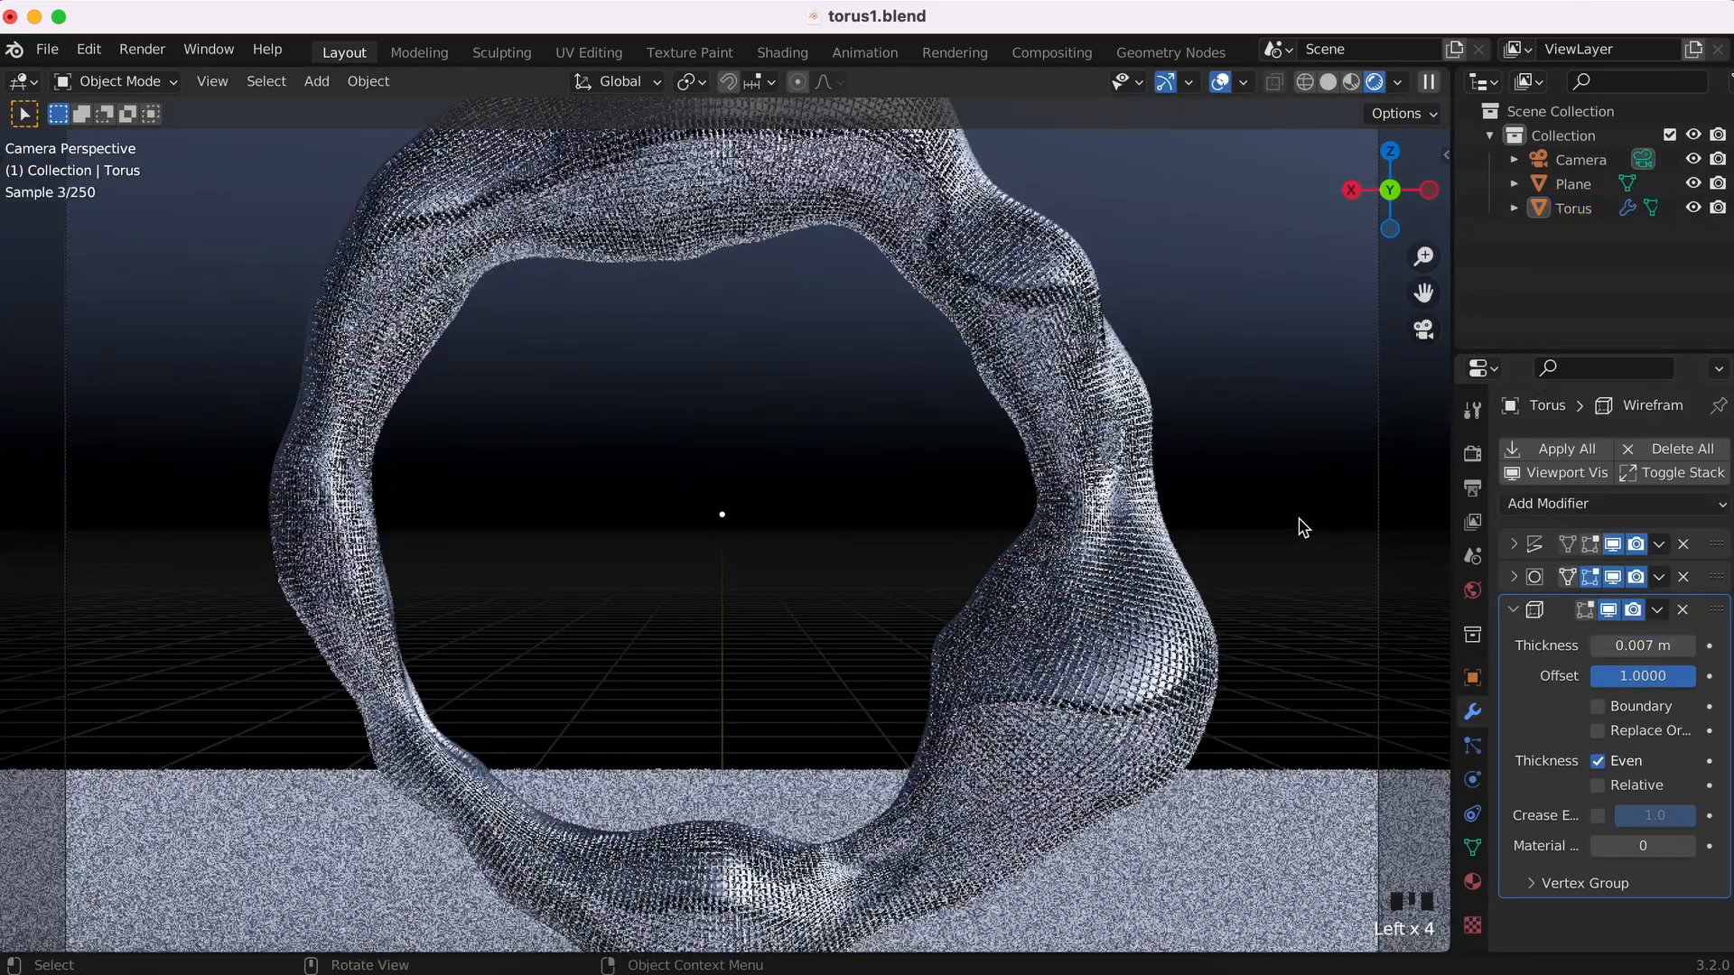
pyautogui.scroll(-2, 1300, 523)
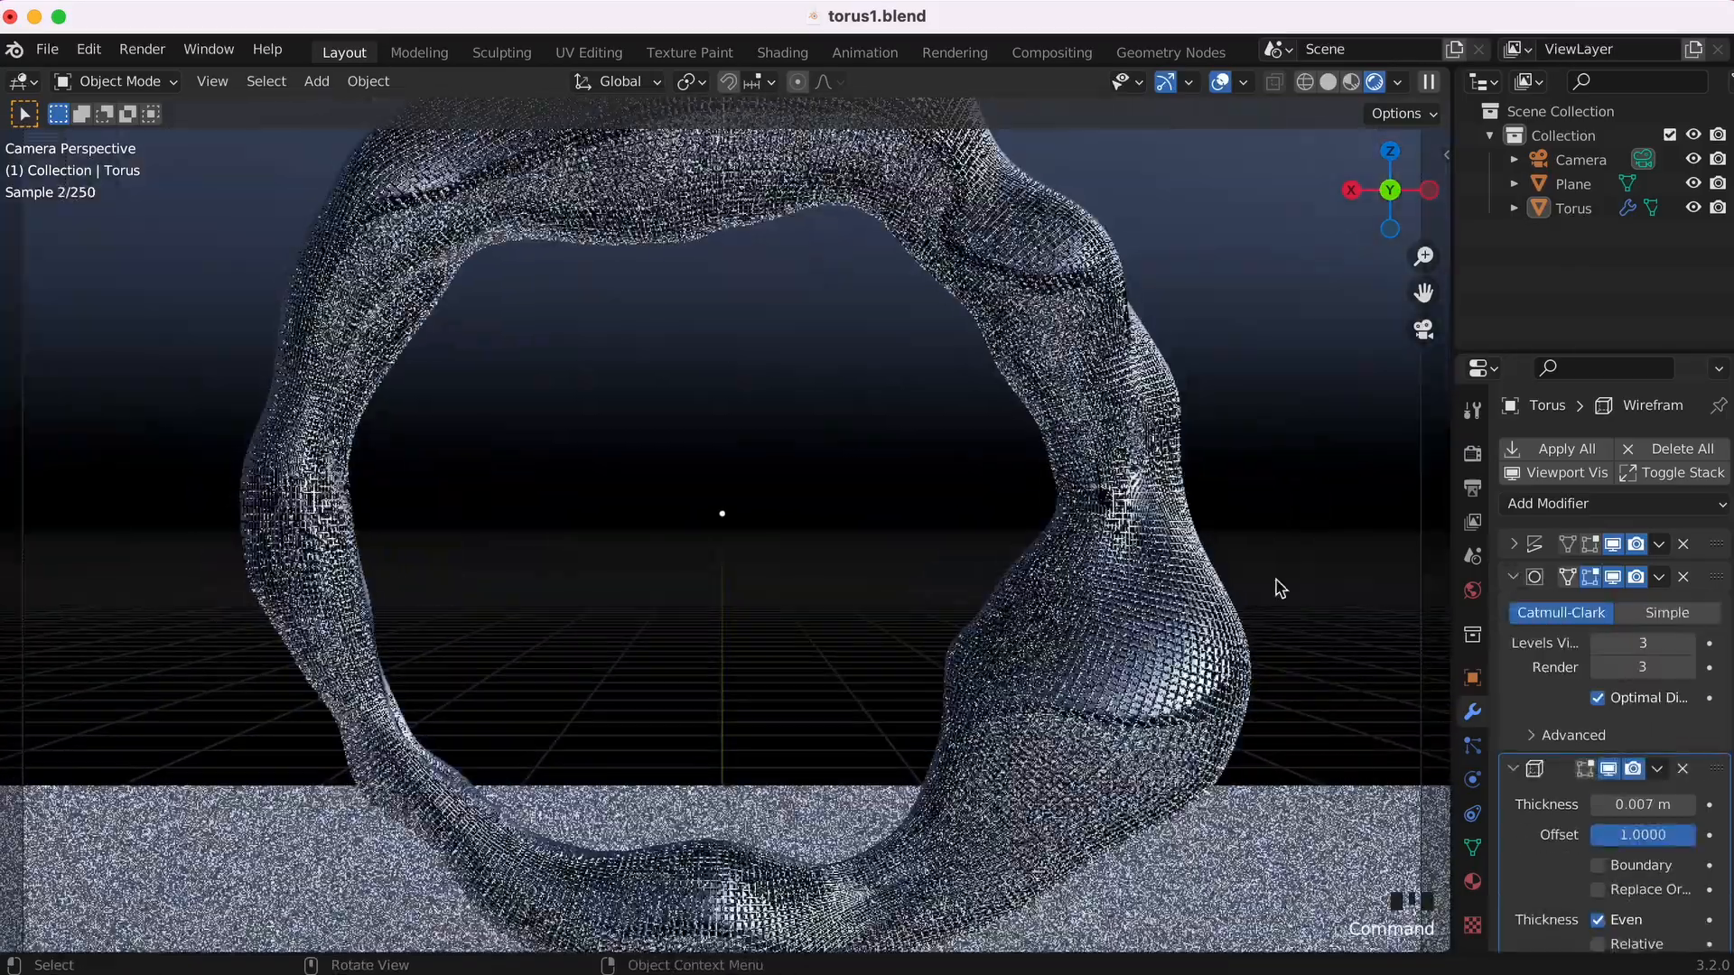
pyautogui.click(1596, 644)
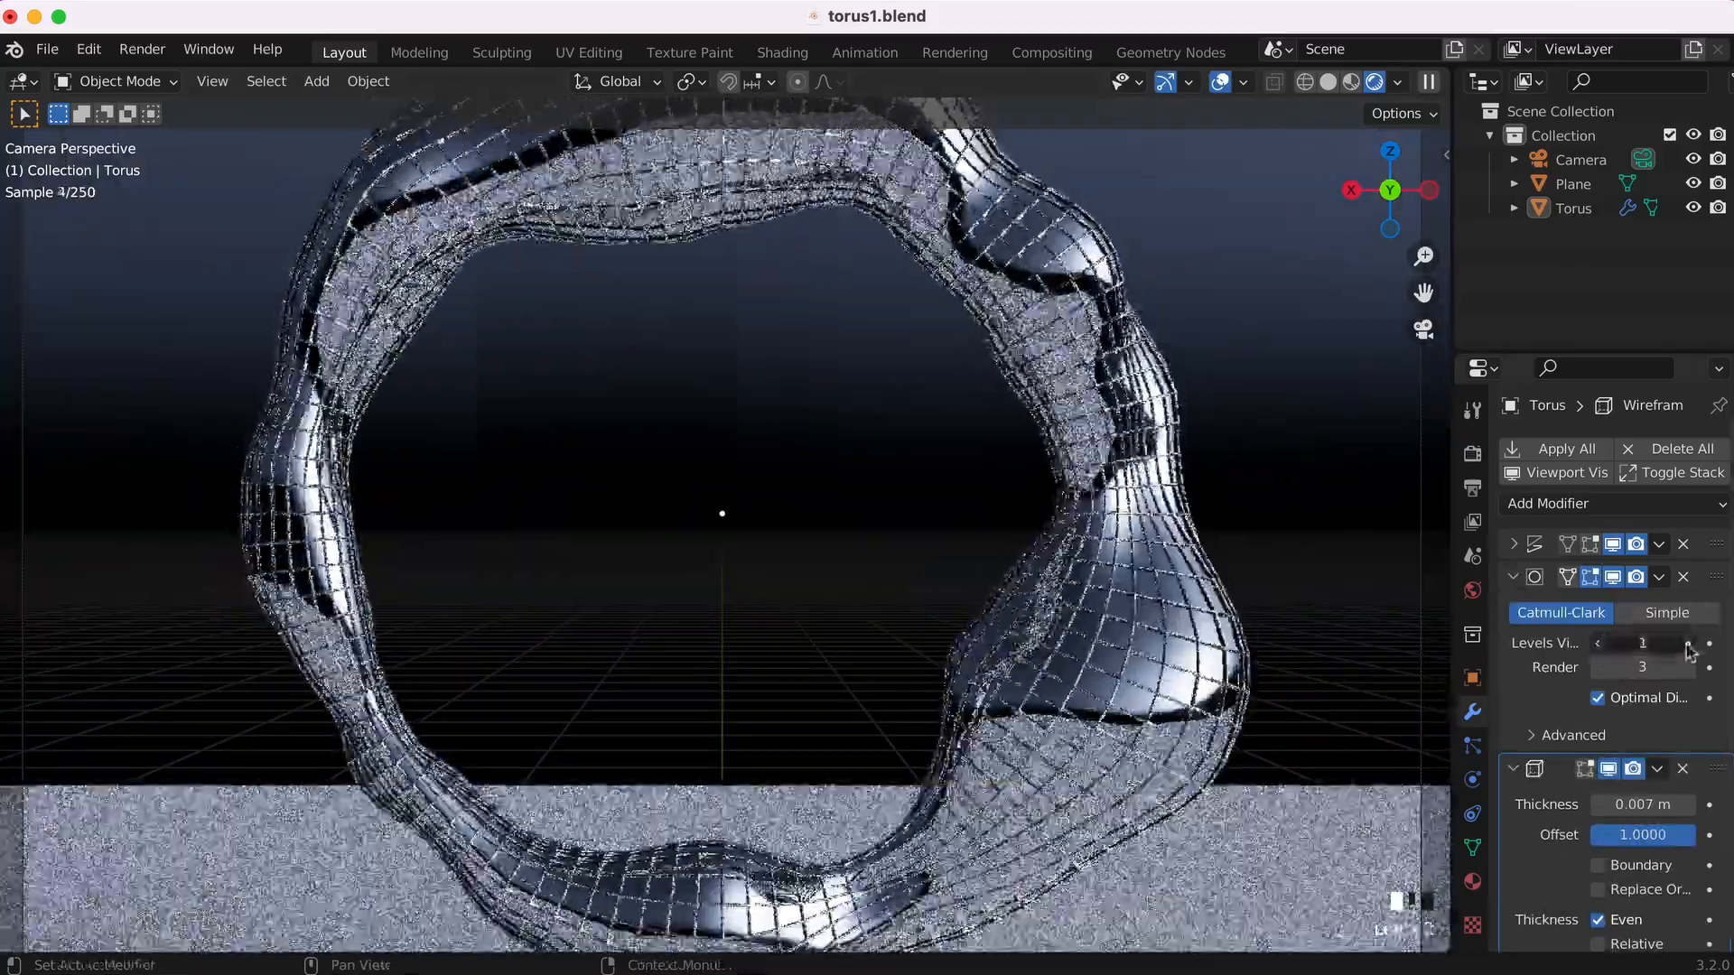
pyautogui.scroll(-3, 1341, 592)
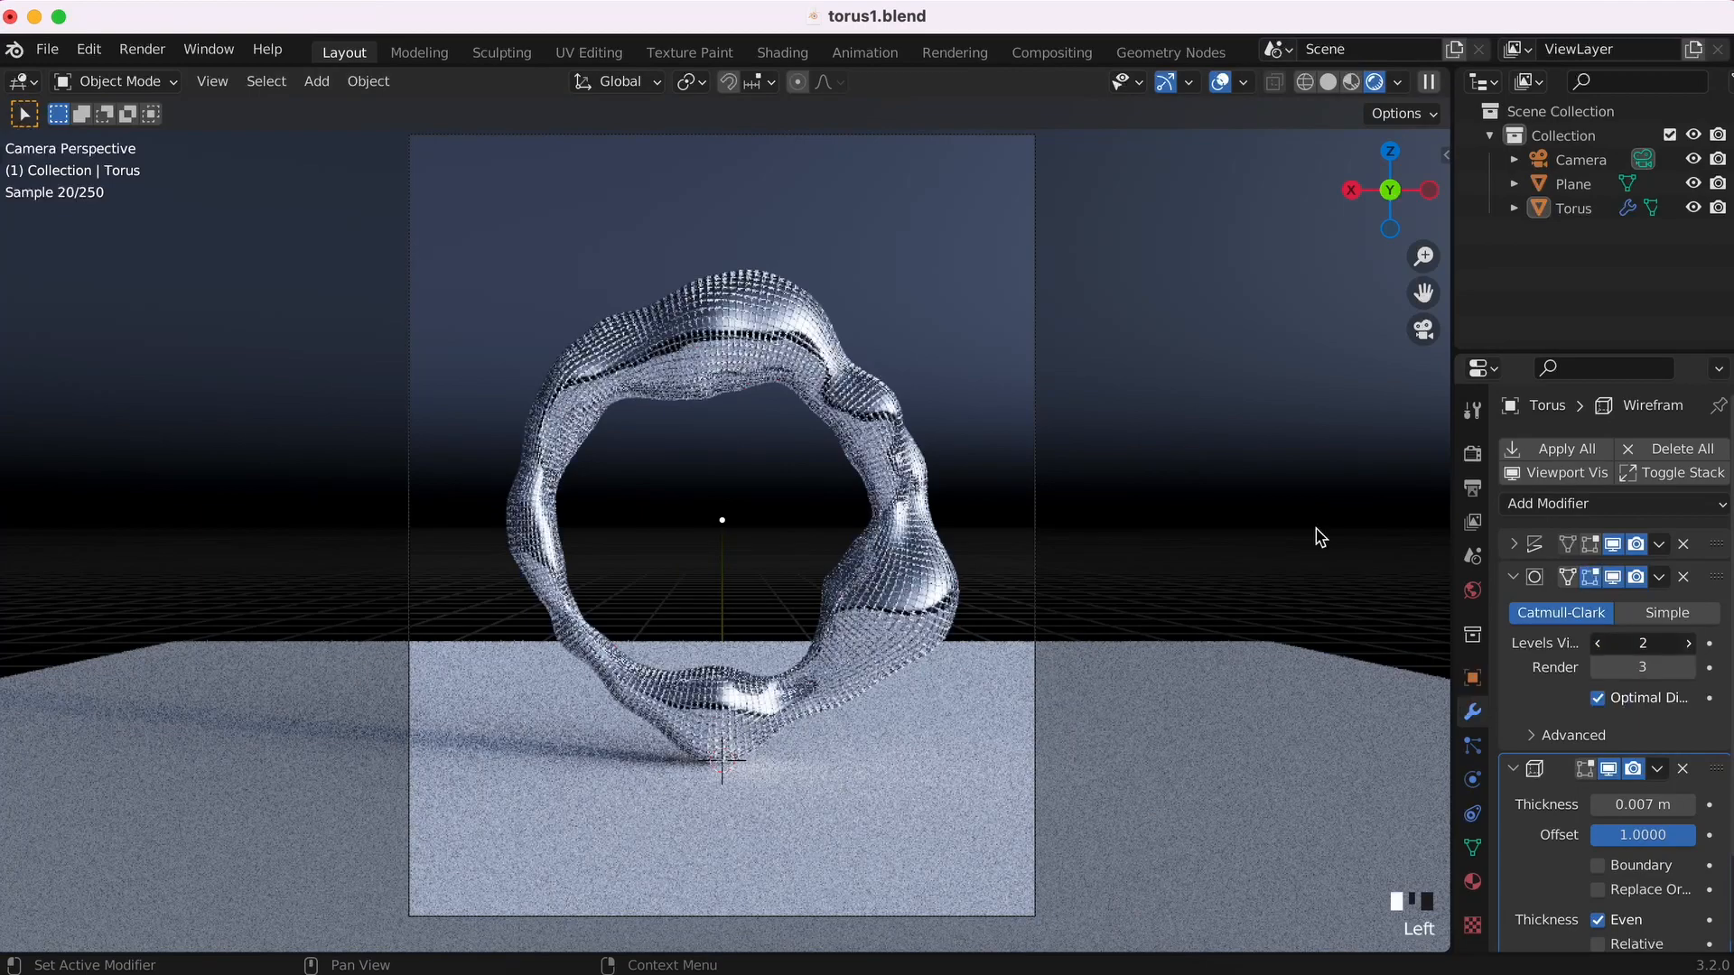
# - Set the torus wireframe's thickness to 0.006 m and compare viewport subdivision levels 3 and 2
pyautogui.press('super+z')
pyautogui.press('super+z')
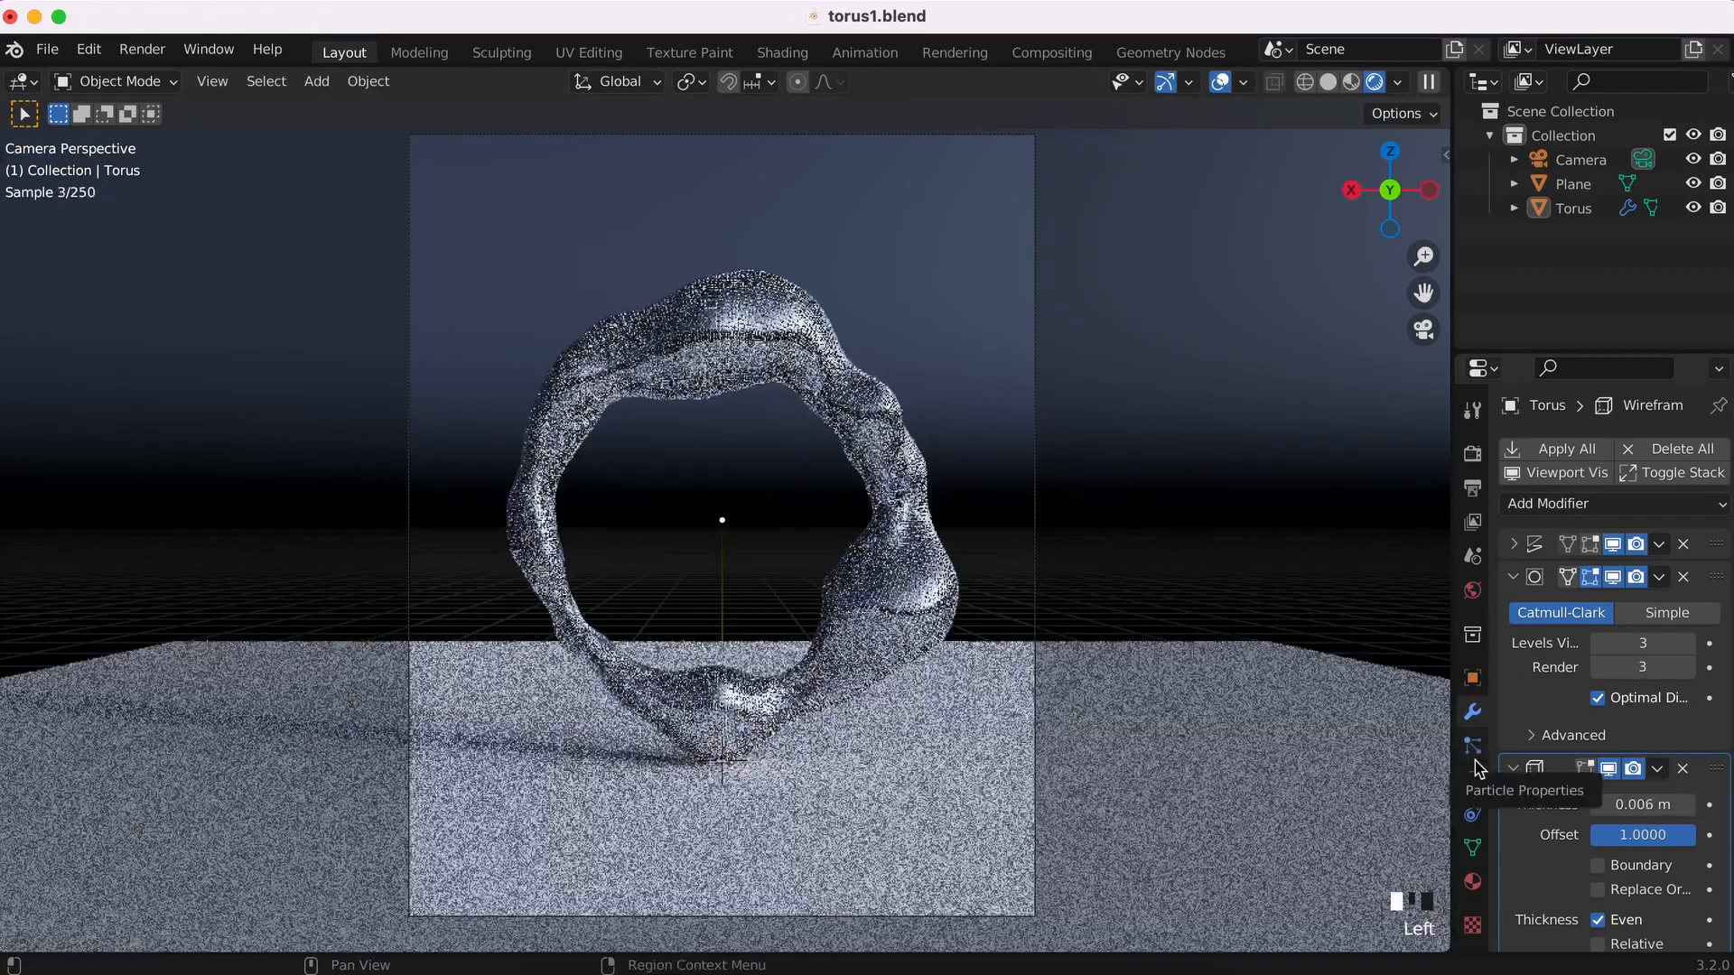
pyautogui.click(1595, 644)
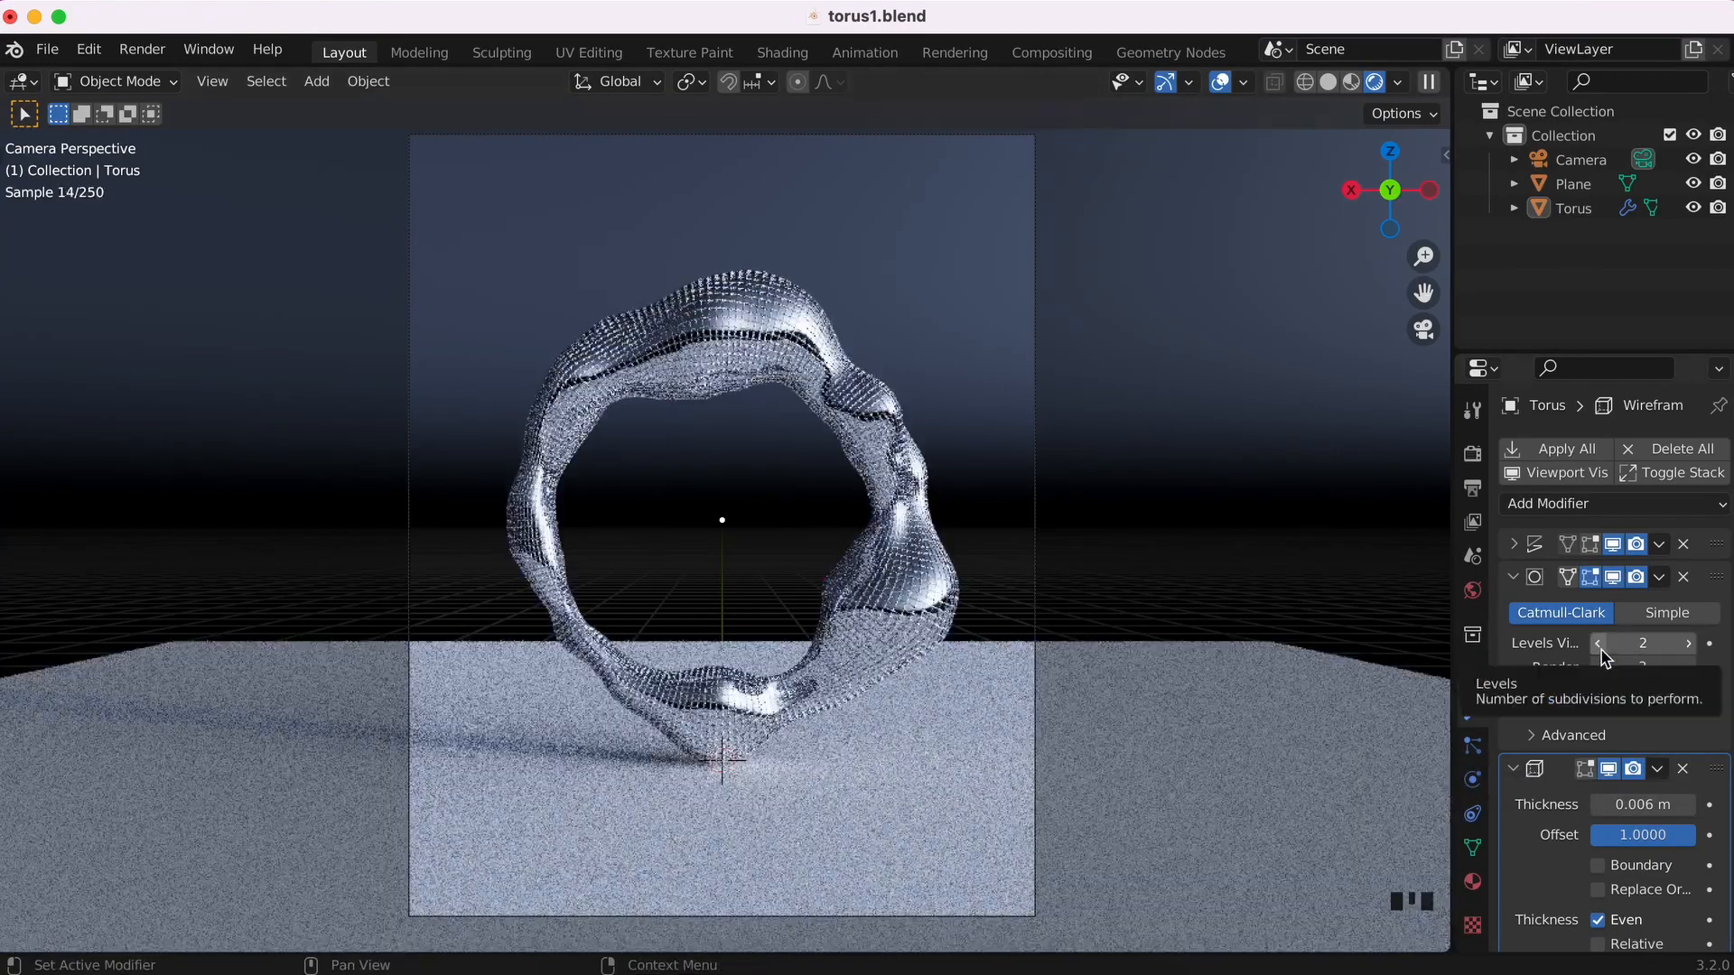
# - Set the torus material's roughness to 0.101 and its base color to pale pink with hue 0.976, saturation 0.091 and value 1.000
pyautogui.click(1471, 881)
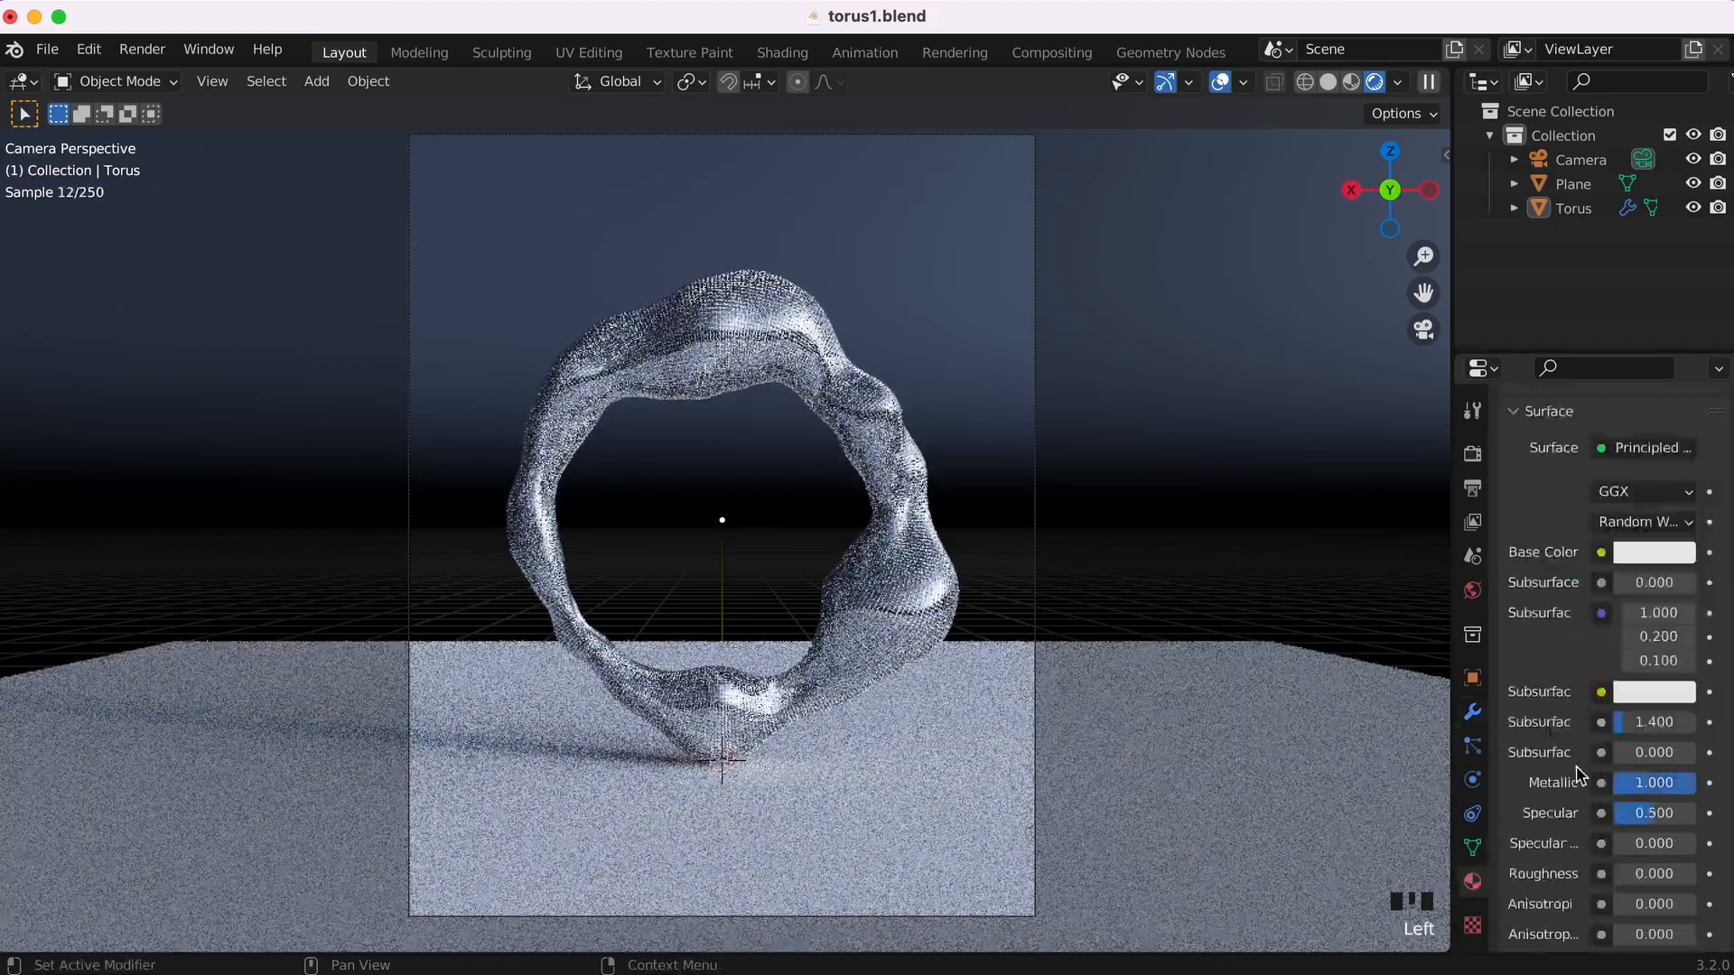
pyautogui.scroll(-6, 1607, 668)
pyautogui.scroll(3, 1230, 573)
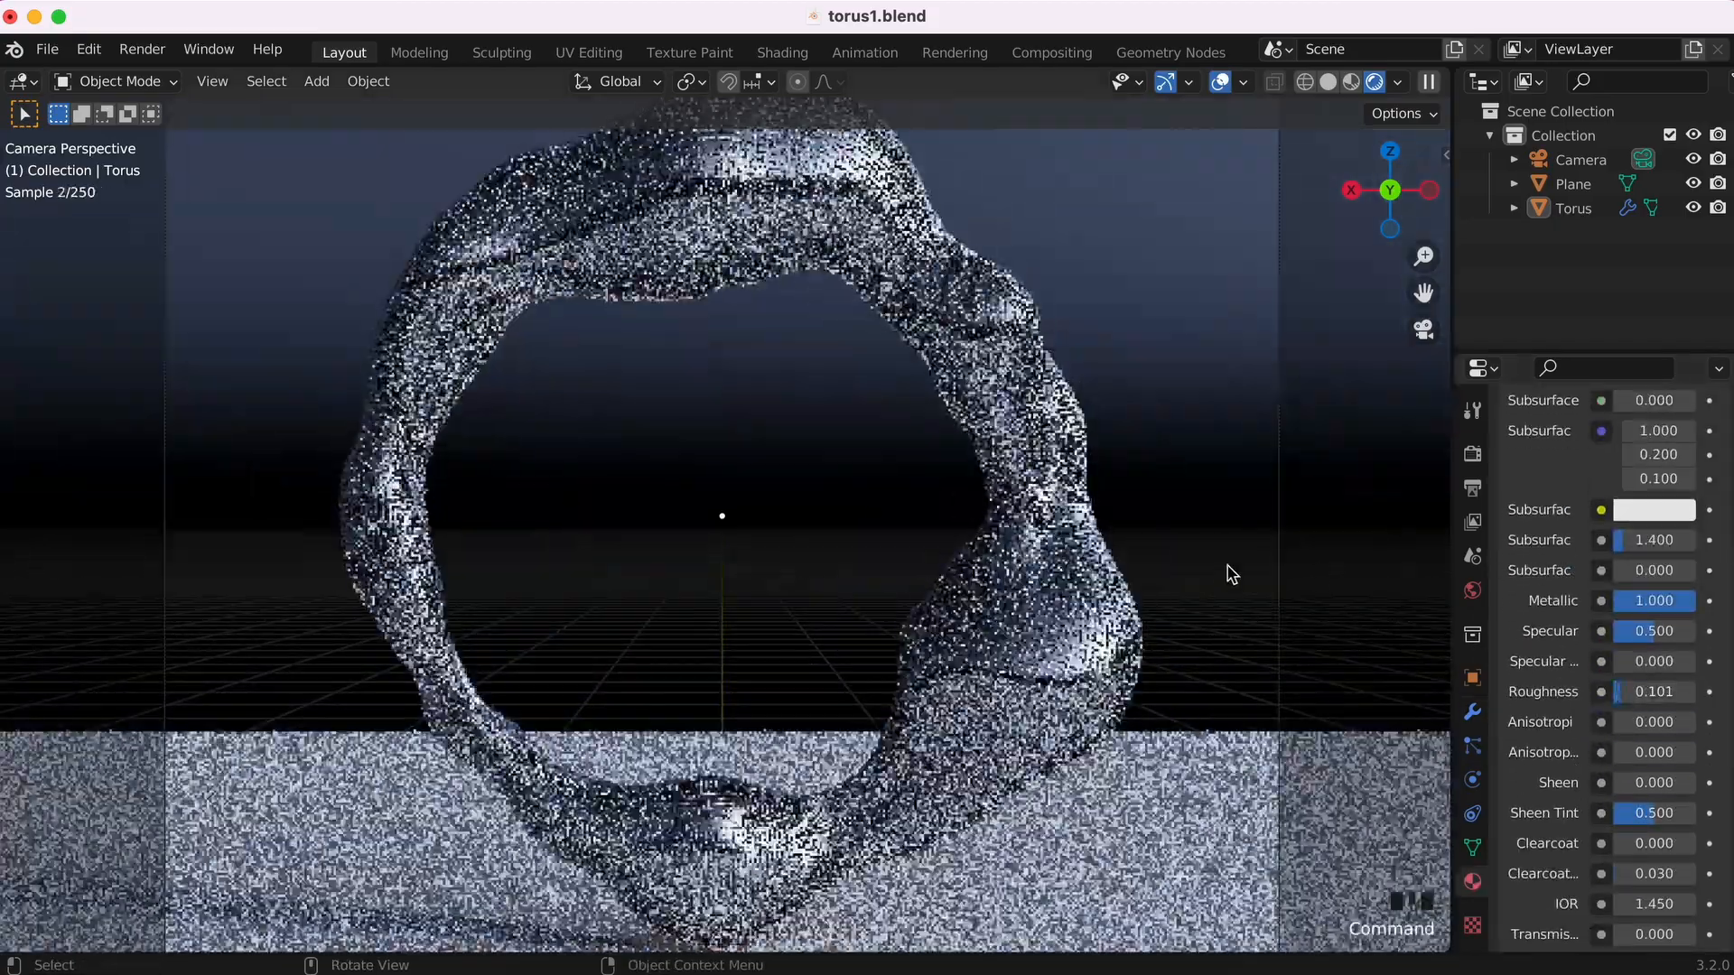
pyautogui.scroll(5, 1549, 527)
pyautogui.click(1652, 549)
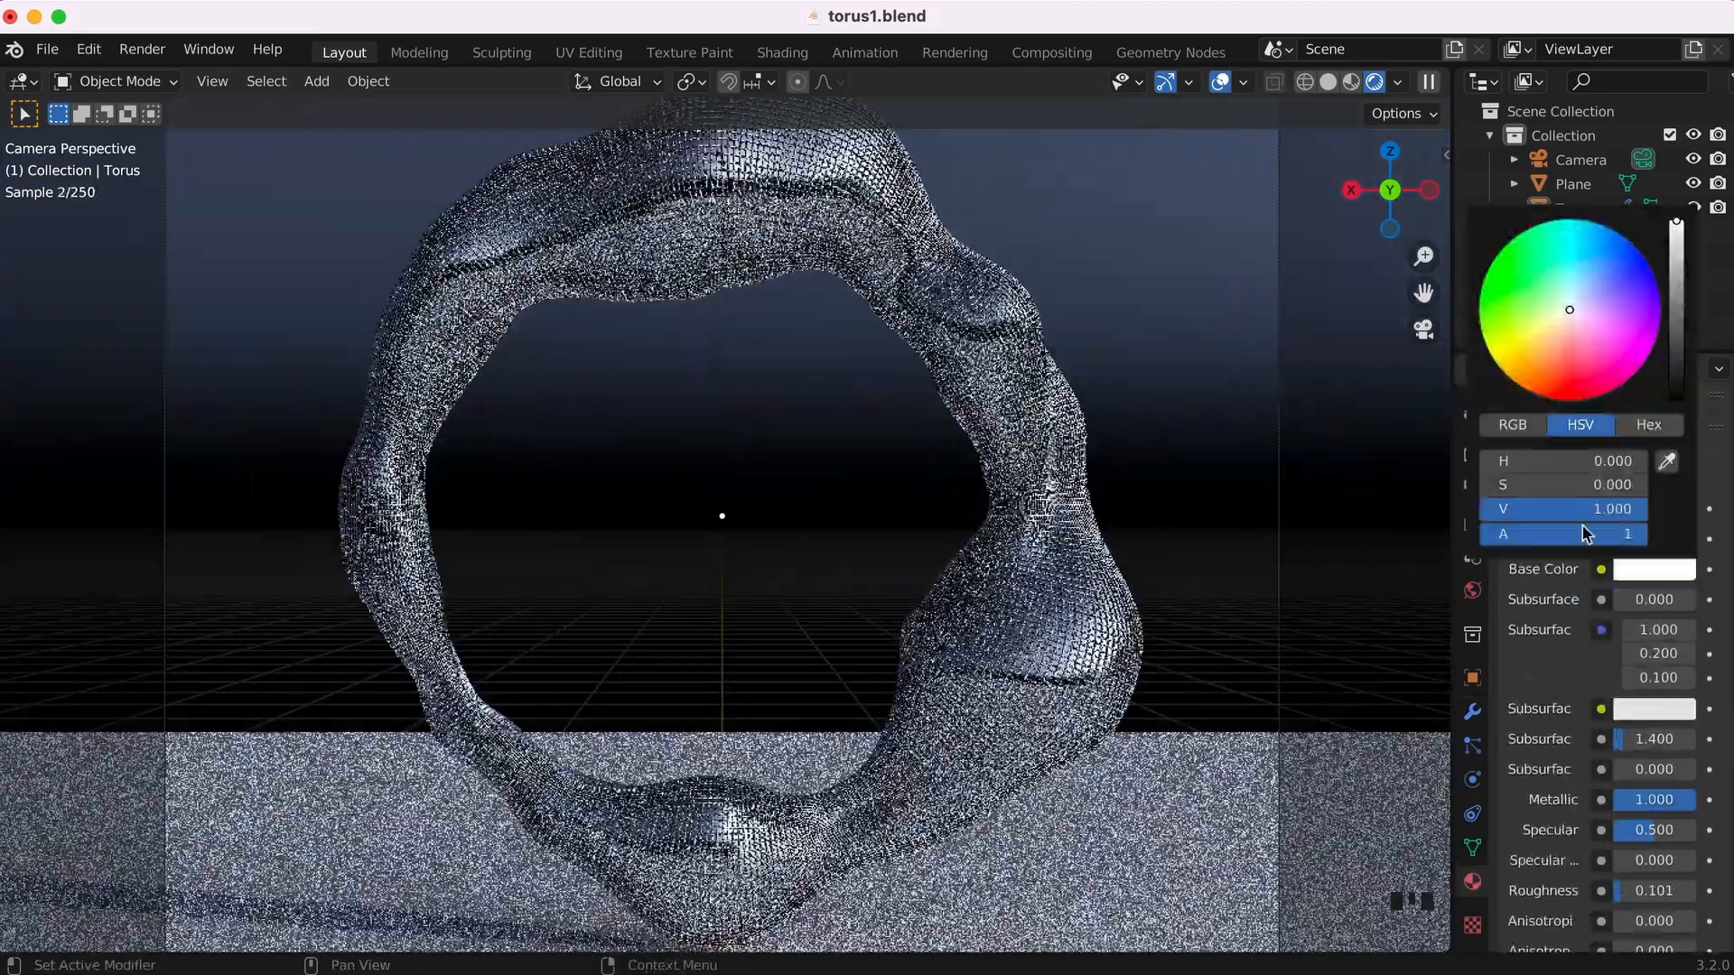
pyautogui.moveTo(1494, 492); pyautogui.dragTo(1504, 492)
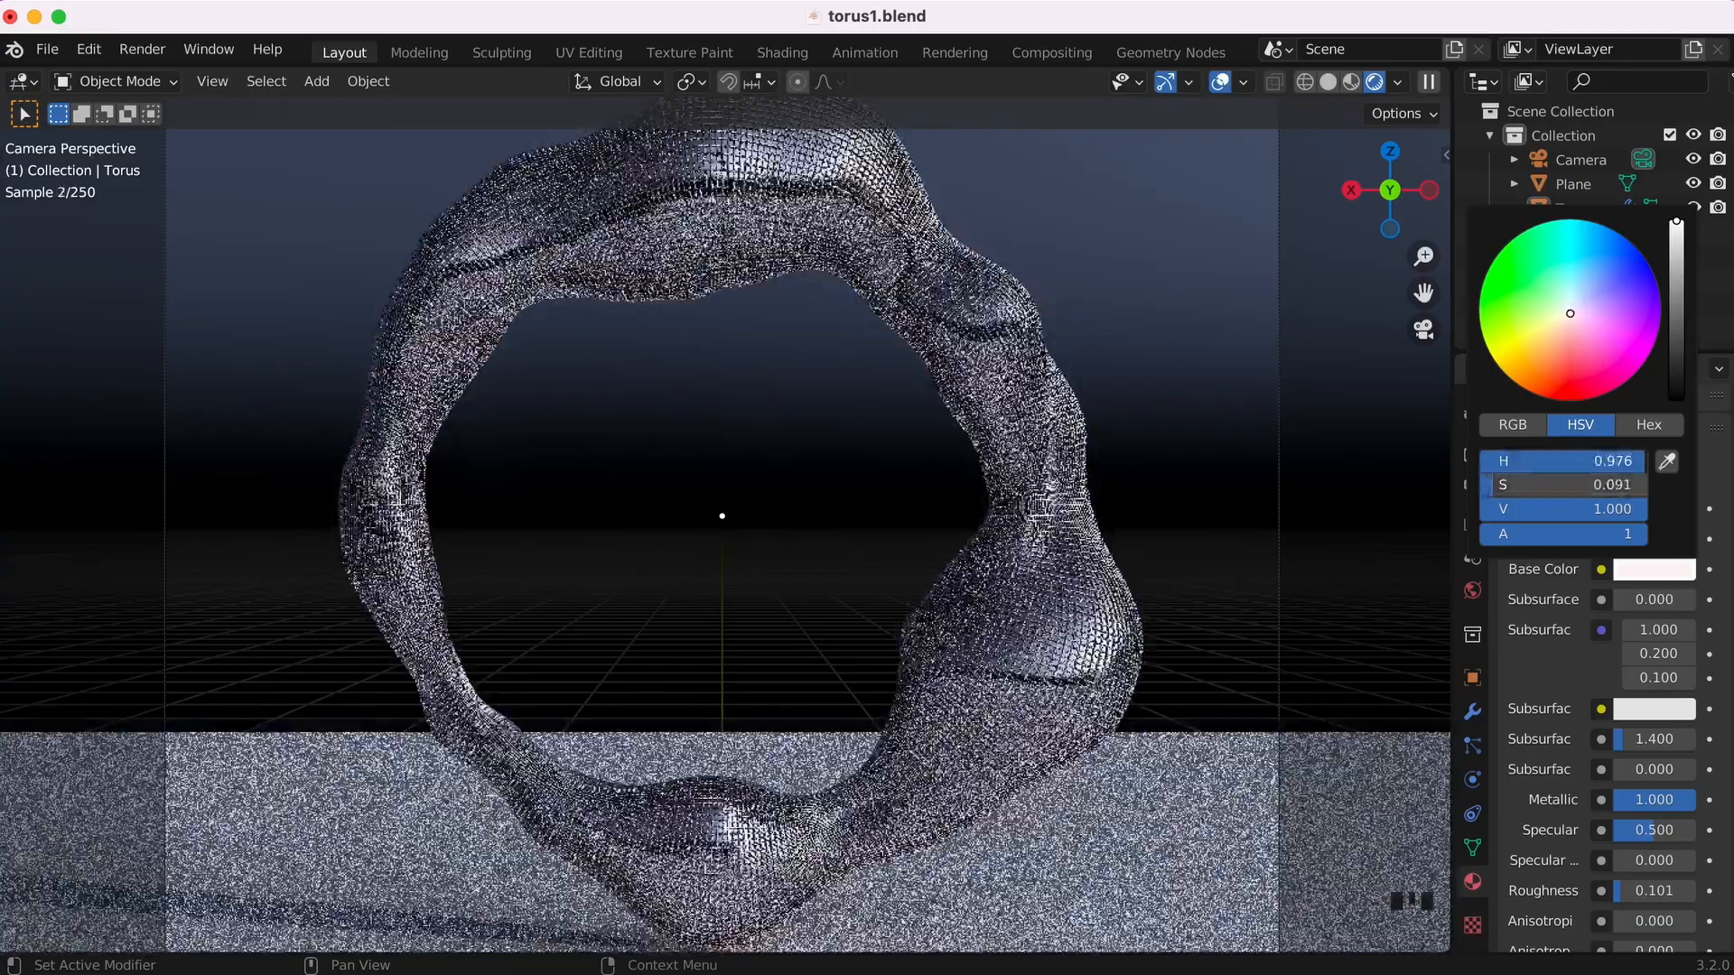
pyautogui.scroll(-3, 1252, 425)
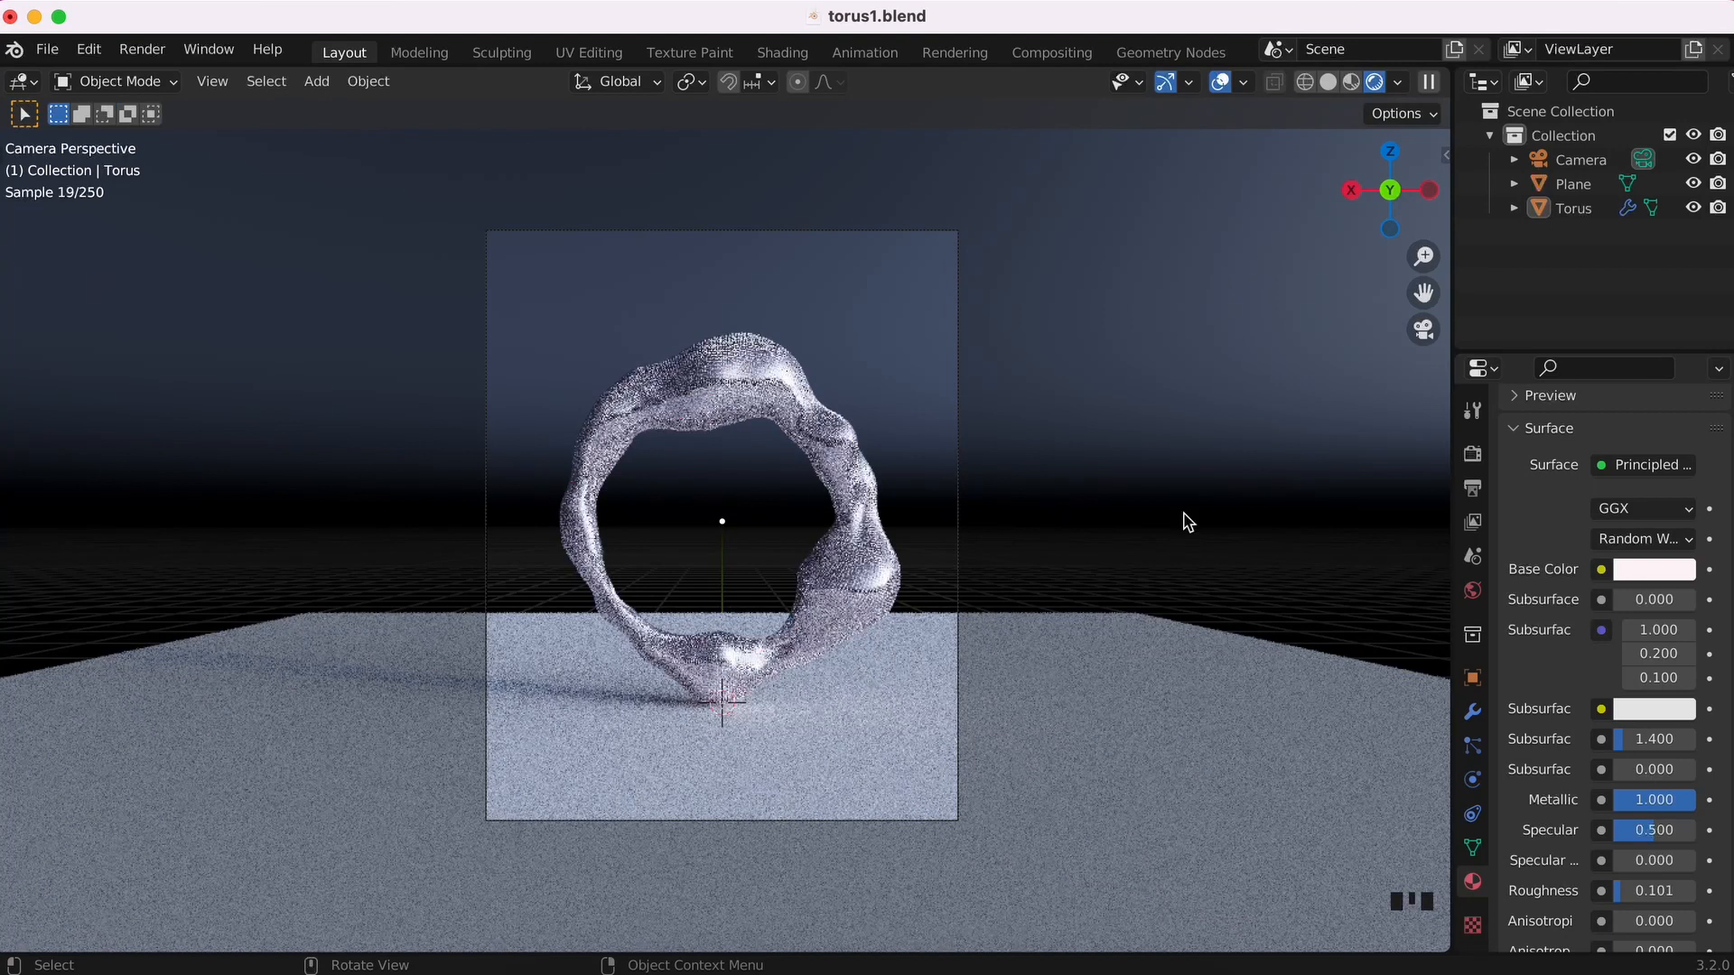
# - Render the camera view to check the metallic torus, and close the render window
pyautogui.click(1173, 705)
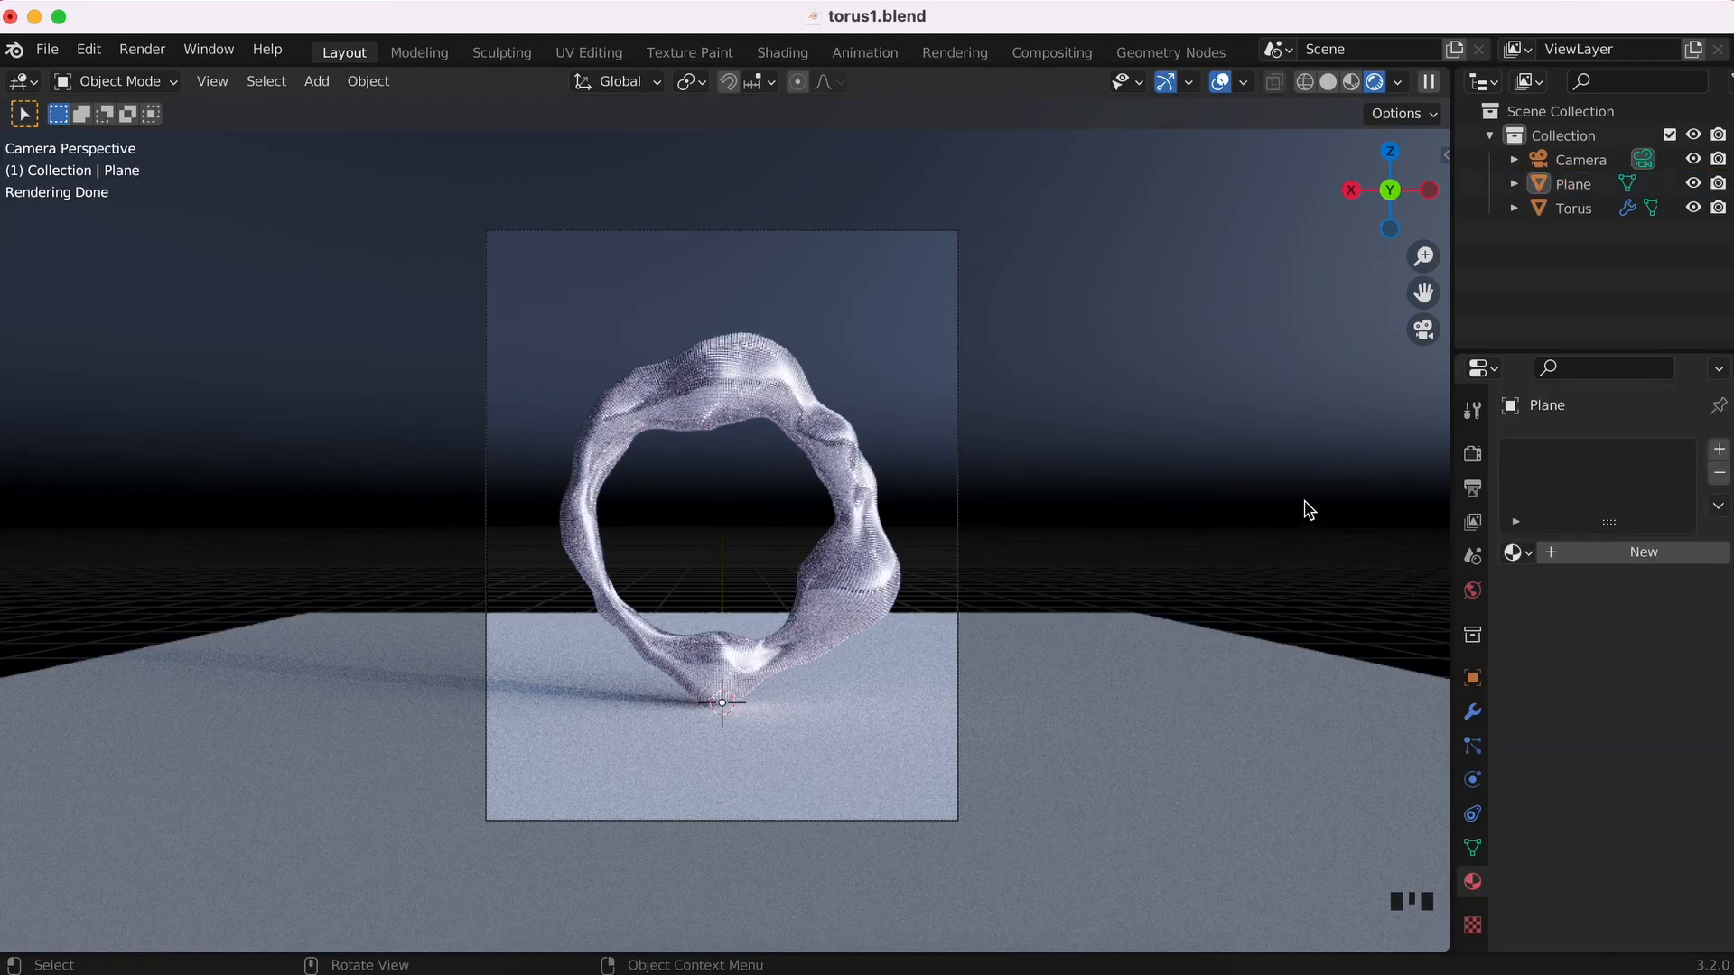
pyautogui.press('F12')
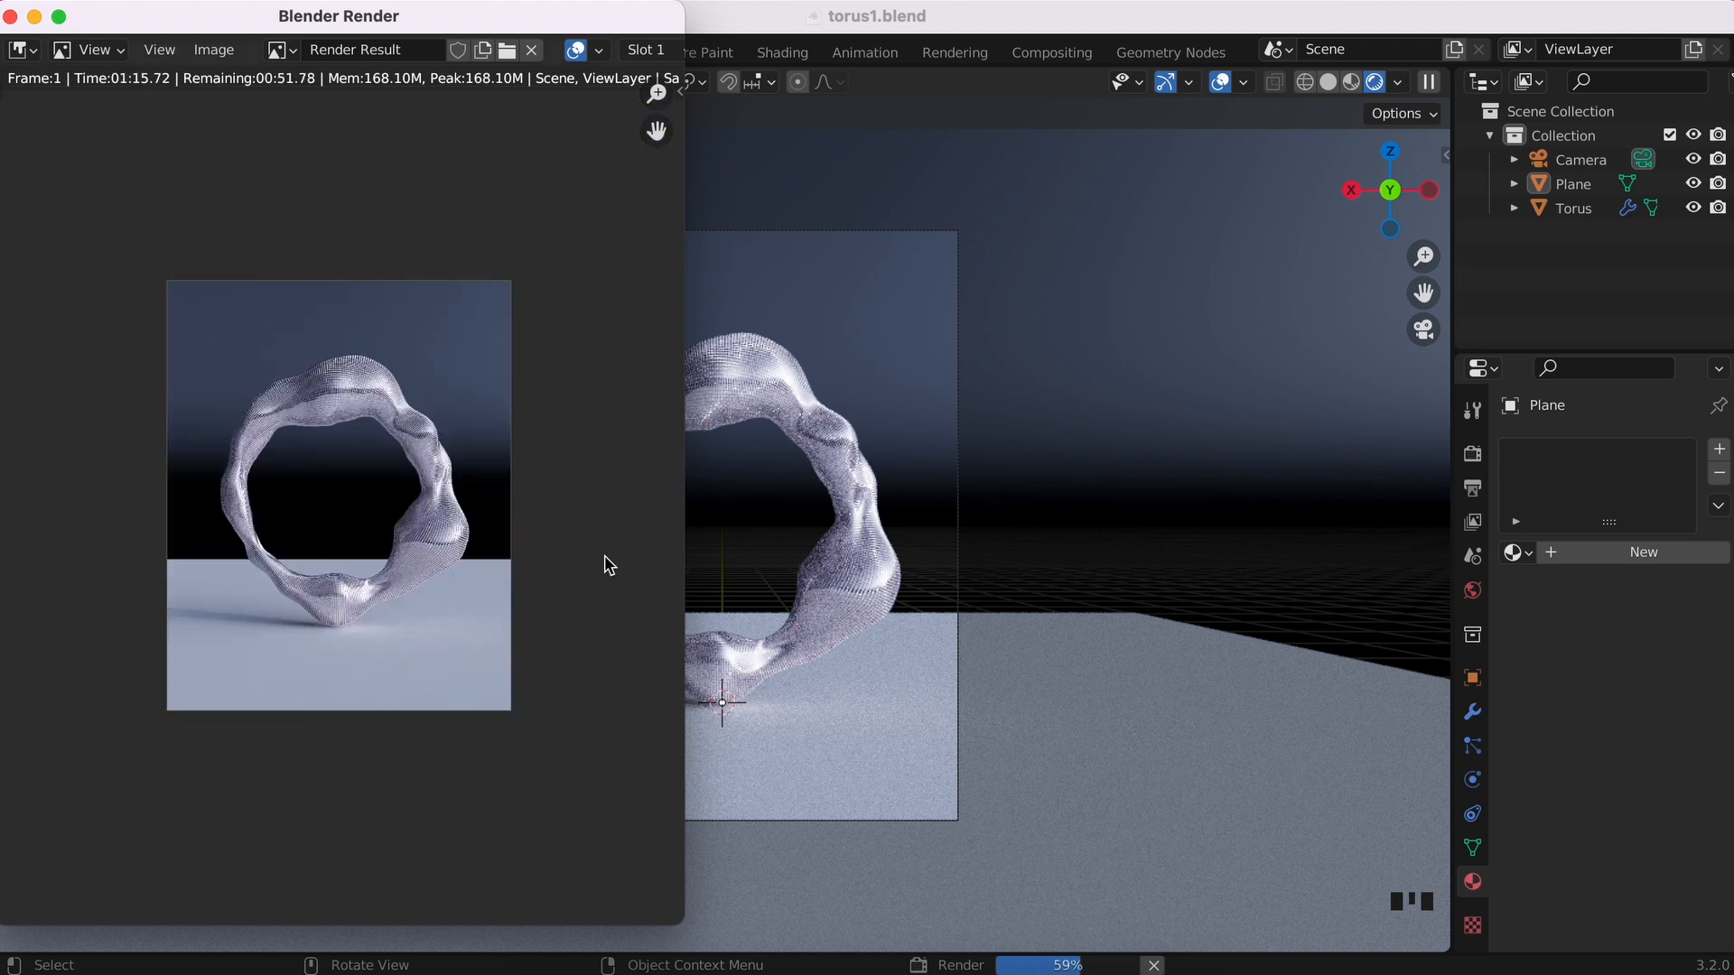
pyautogui.click(11, 16)
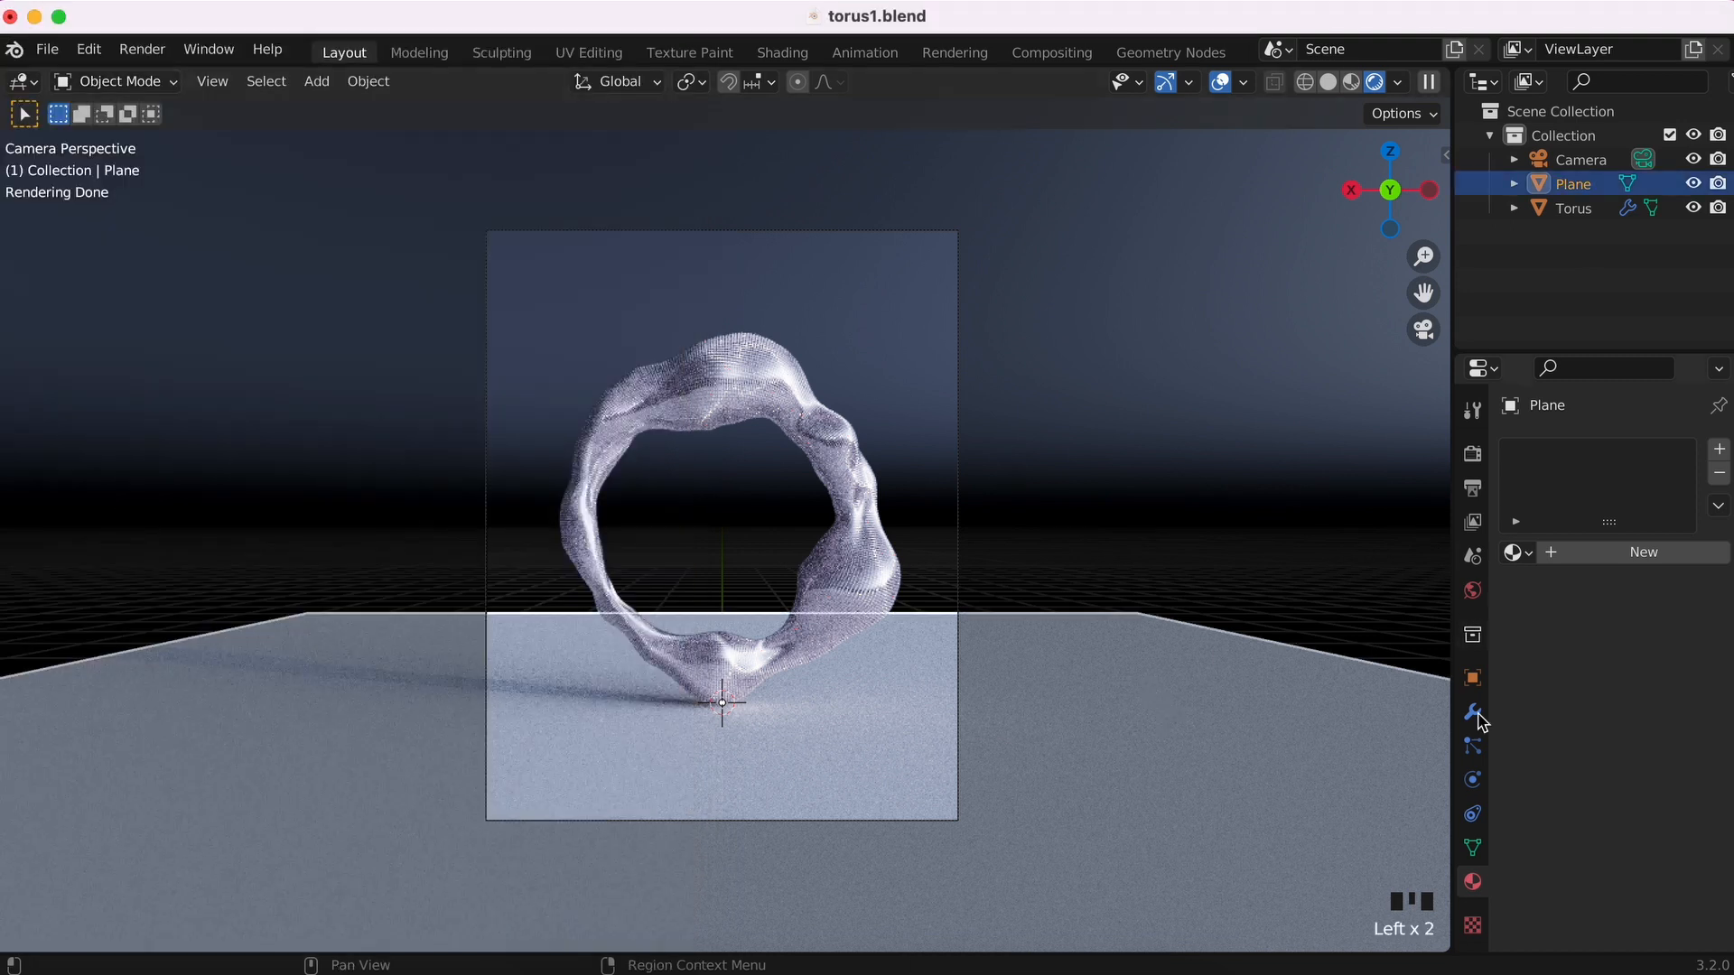
# - Show the scene in solid shading and subdivide the floor plane's mesh with 10 cuts
pyautogui.click(1573, 449)
pyautogui.click(1072, 689)
pyautogui.click(1327, 82)
pyautogui.click(1150, 710)
pyautogui.press('Tab')
pyautogui.rightClick(1109, 684)
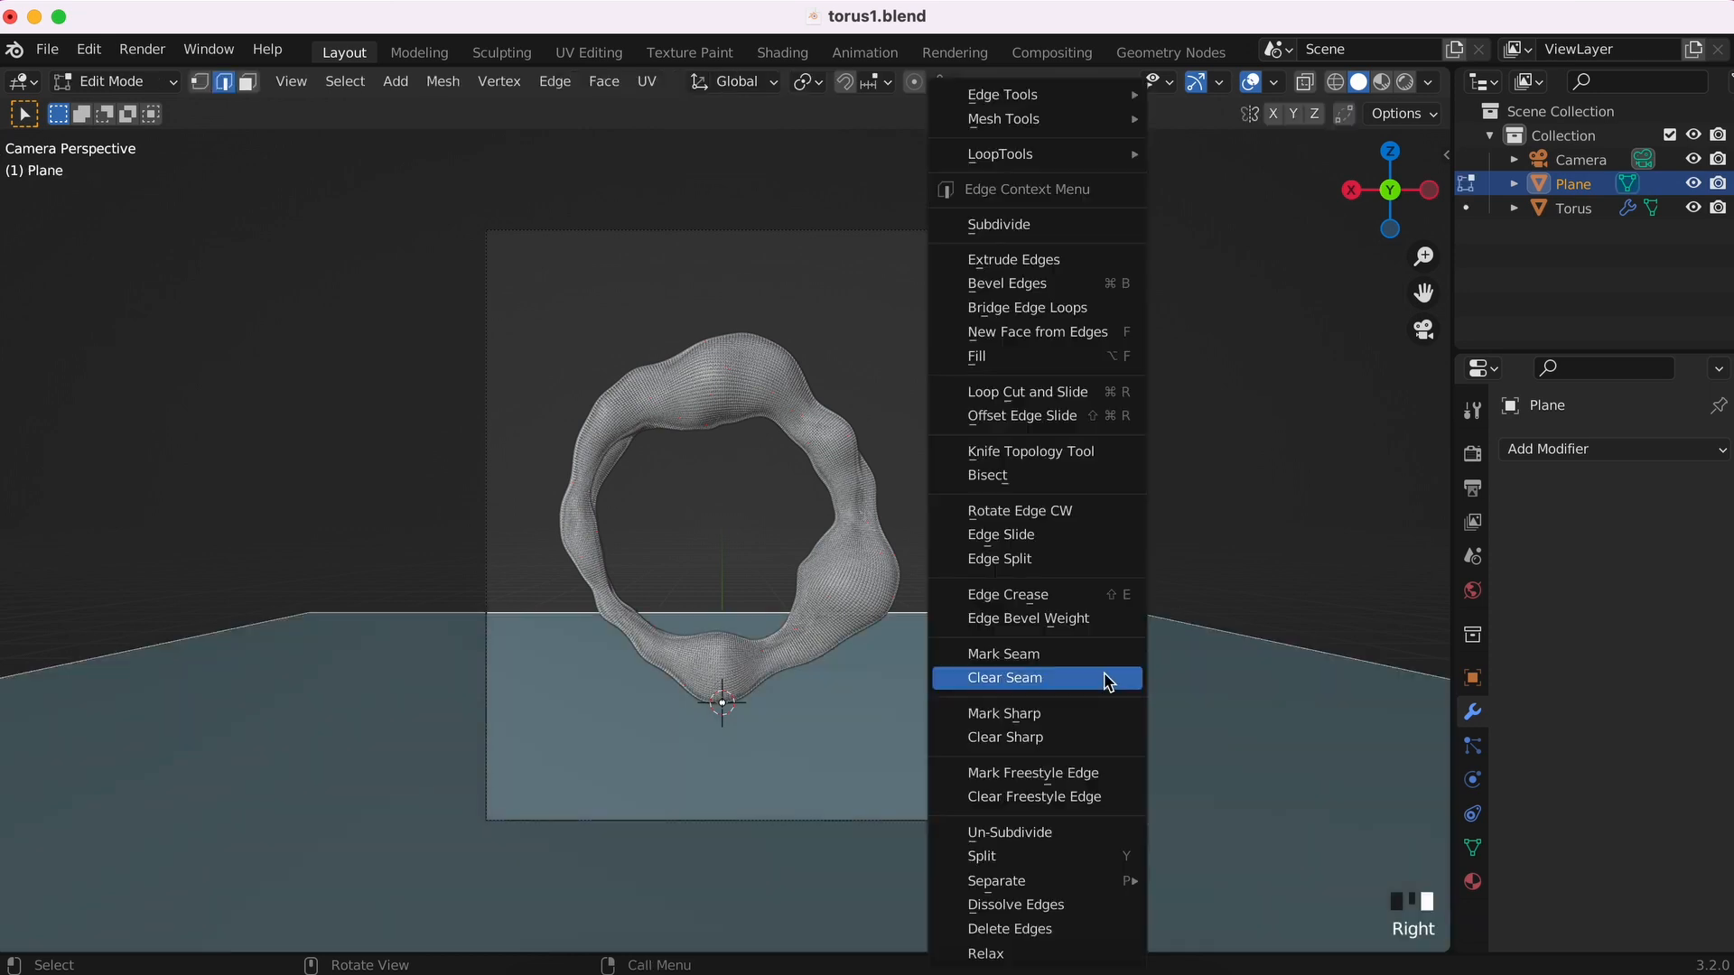
pyautogui.click(1036, 225)
pyautogui.click(321, 765)
pyautogui.click(322, 765)
pyautogui.click(322, 765)
pyautogui.click(322, 765)
pyautogui.click(321, 765)
pyautogui.click(322, 764)
pyautogui.click(322, 765)
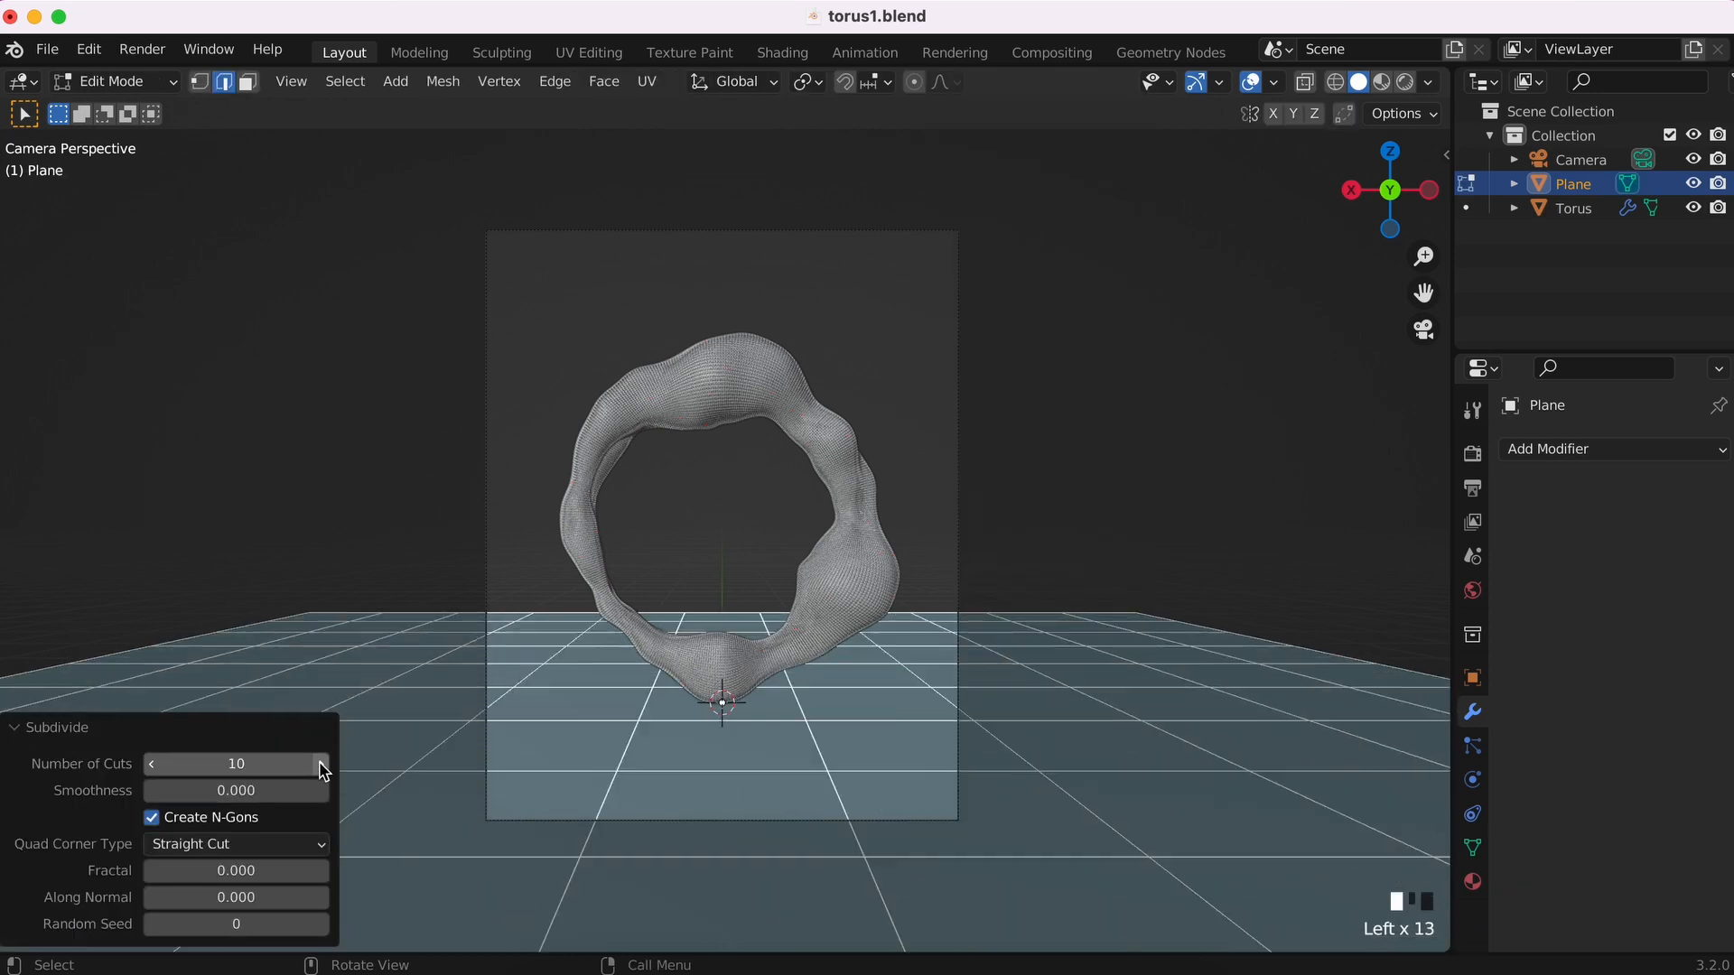
# - Increase the floor subdivision's number of cuts through 20 and 30 to 50, and return to Object Mode
pyautogui.click(240, 760)
pyautogui.write('20')
pyautogui.press('Return')
pyautogui.click(240, 761)
pyautogui.write('30')
pyautogui.press('Return')
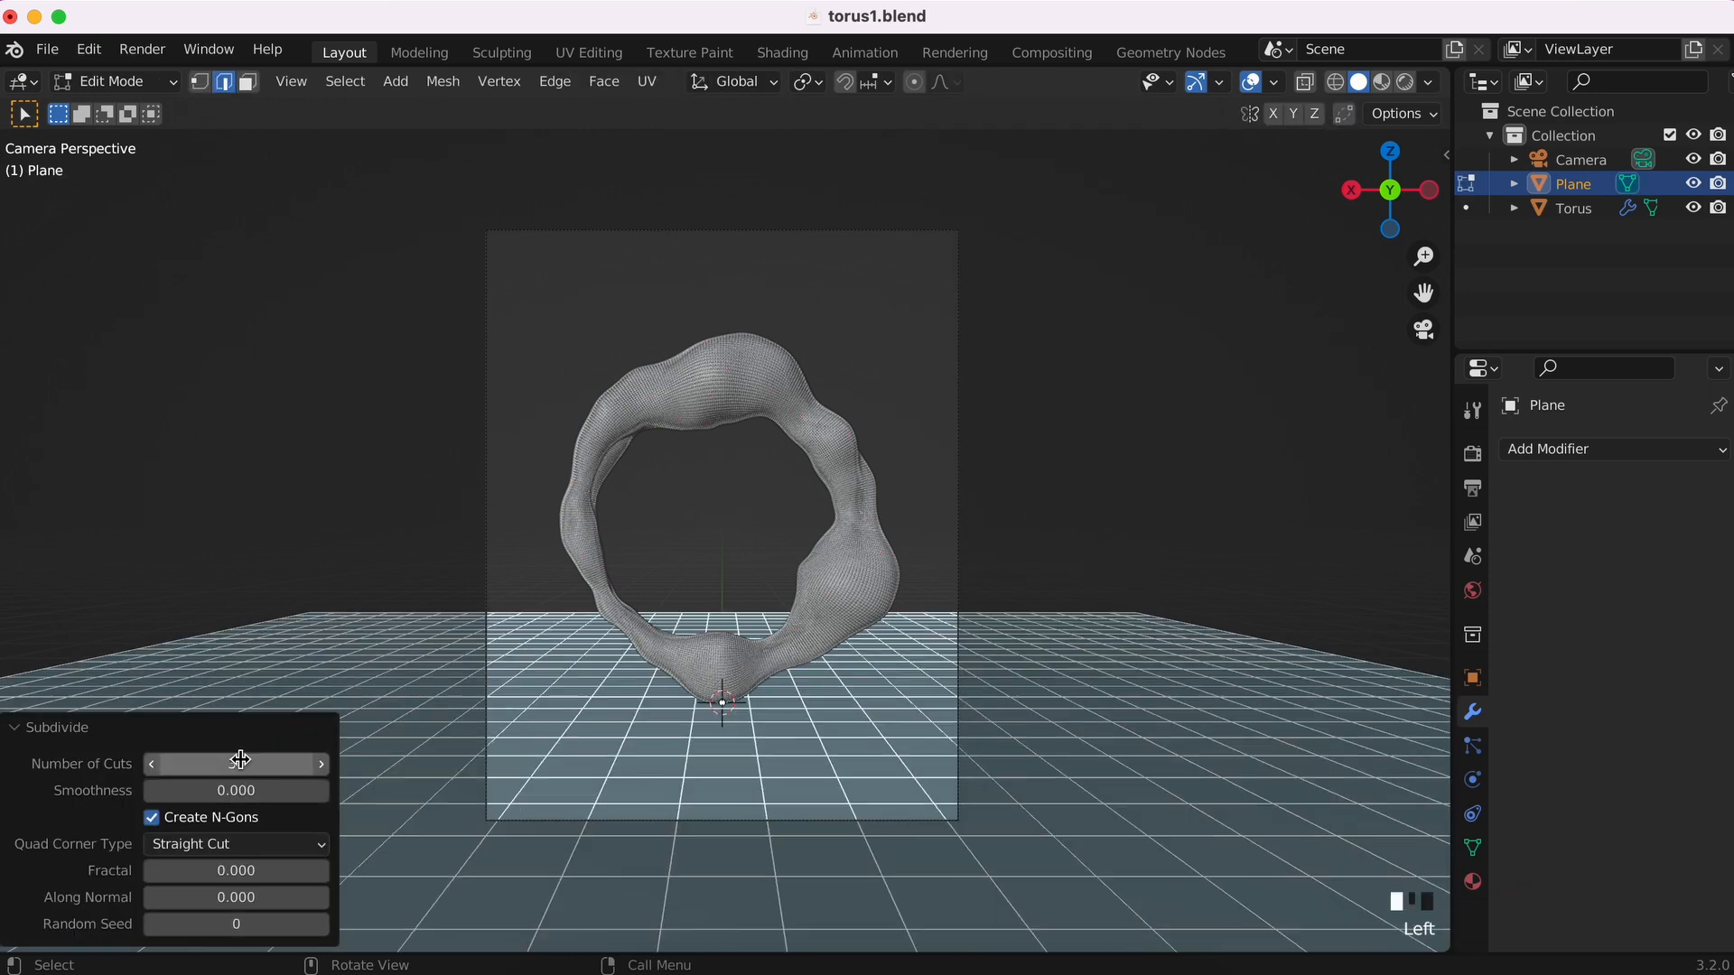
pyautogui.click(240, 760)
pyautogui.write('50')
pyautogui.press('Return')
pyautogui.press('Tab')
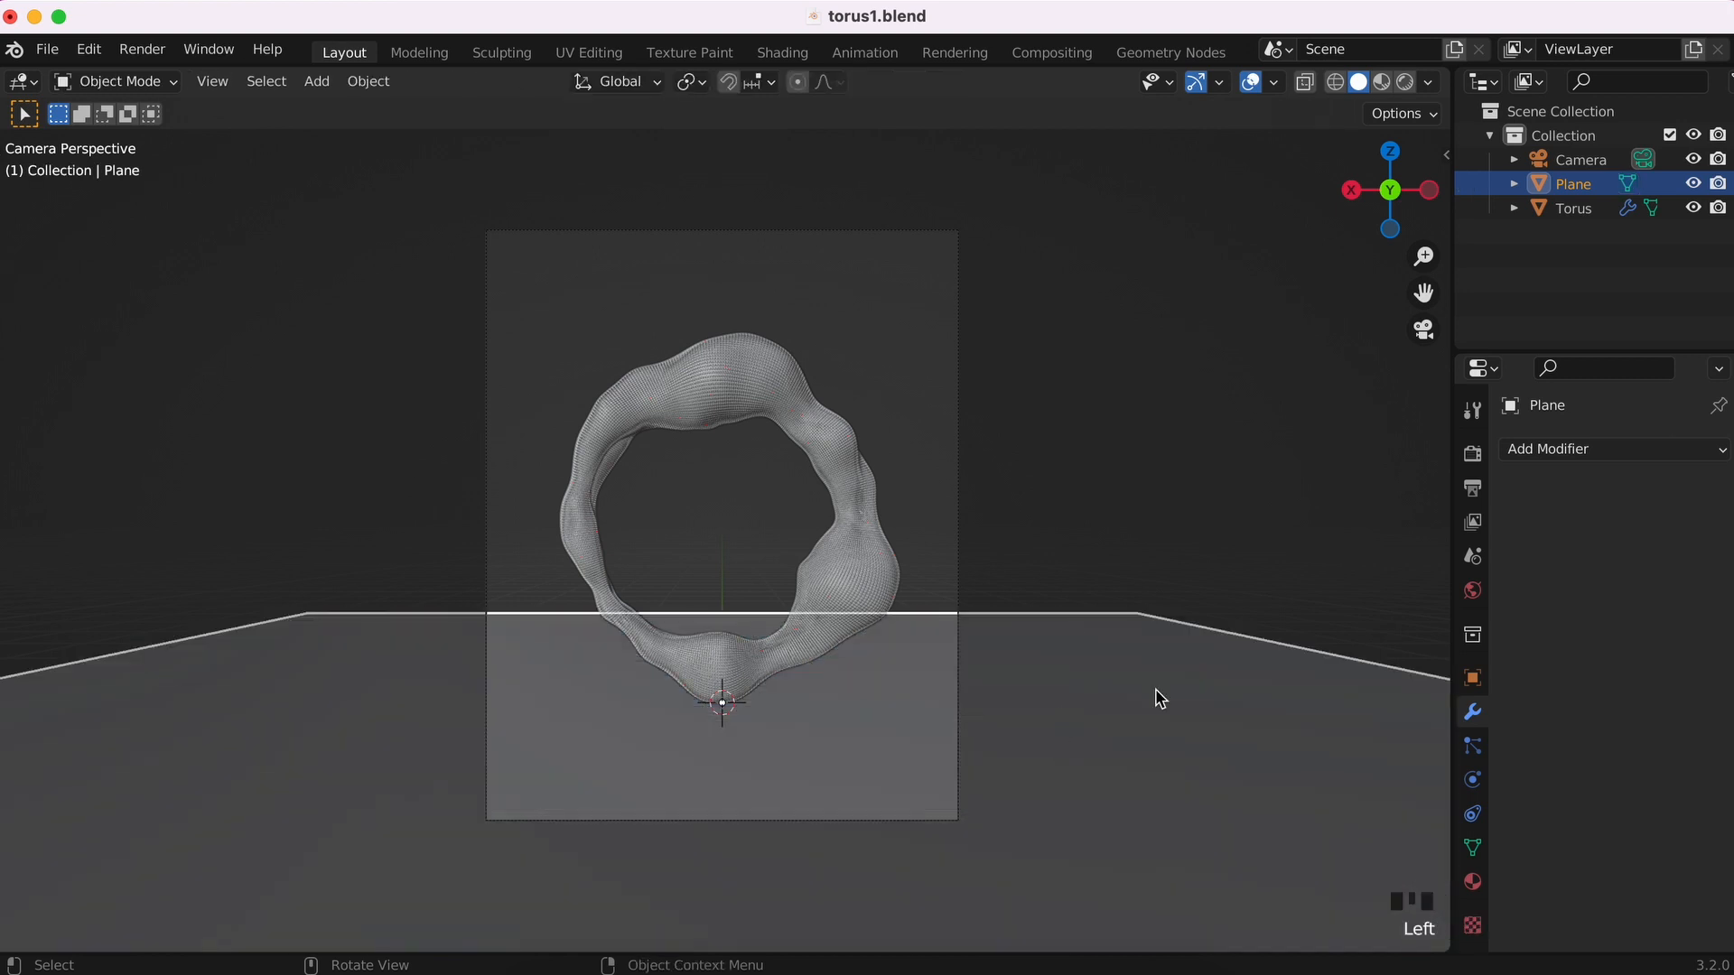
# - Add a Displace modifier with a new texture to the floor plane and open that texture's settings
pyautogui.click(1547, 449)
pyautogui.click(1464, 601)
pyautogui.click(1642, 580)
pyautogui.click(1713, 583)
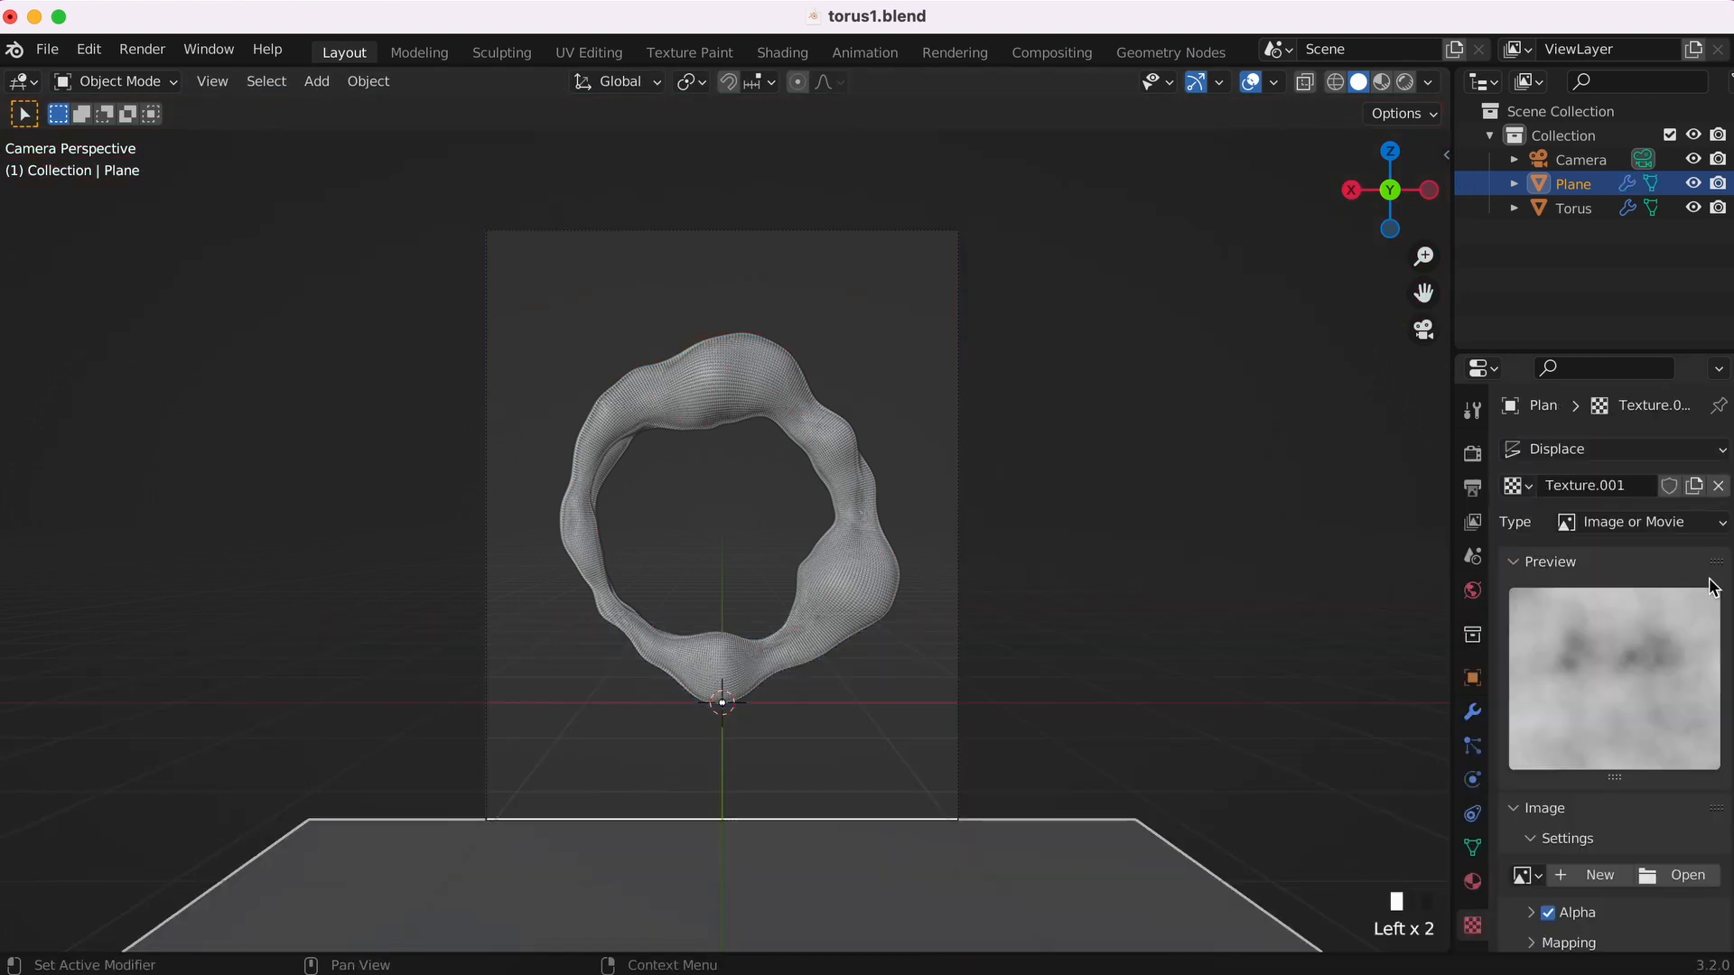
# - Set the floor's displacement texture type to Wood and inspect the displaced plane from outside the camera view
pyautogui.click(1624, 522)
pyautogui.click(1638, 839)
pyautogui.keyDown('super'); pyautogui.scroll(-5, 1139, 562); pyautogui.keyUp('super')
pyautogui.scroll(-5, 1574, 798)
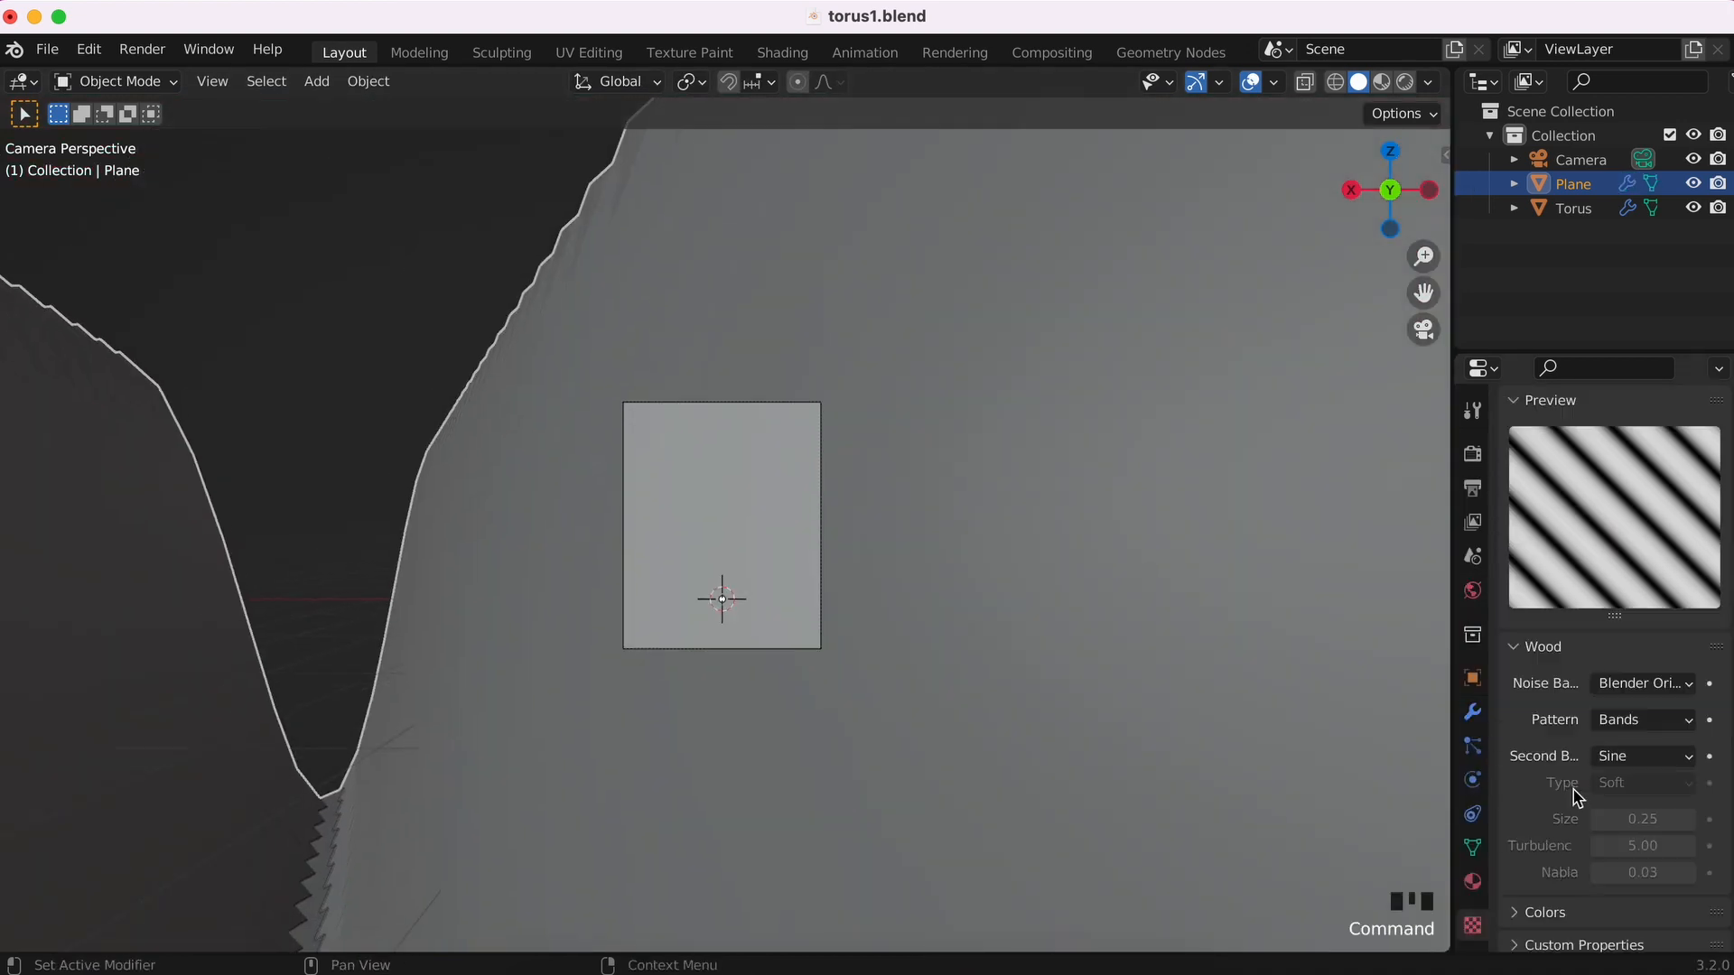
pyautogui.scroll(5, 1156, 587)
pyautogui.keyDown('super'); pyautogui.scroll(-10, 1155, 587); pyautogui.keyUp('super')
pyautogui.scroll(5, 1155, 587)
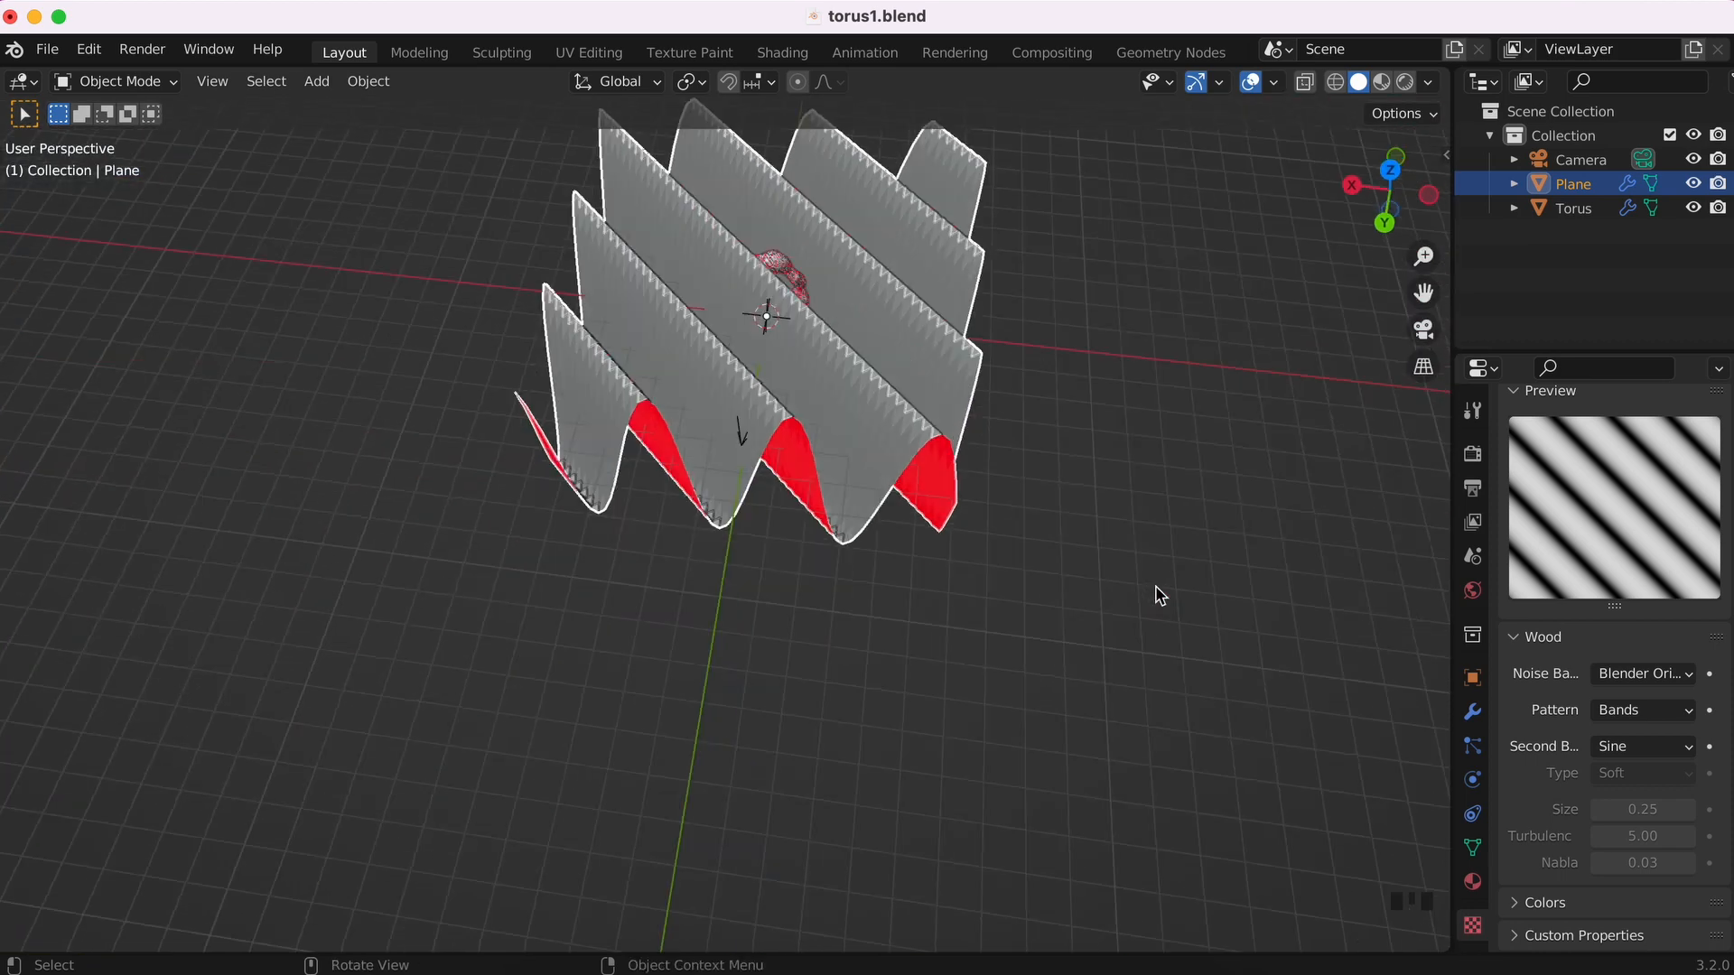
pyautogui.keyDown('super'); pyautogui.scroll(8, 1156, 592); pyautogui.keyUp('super')
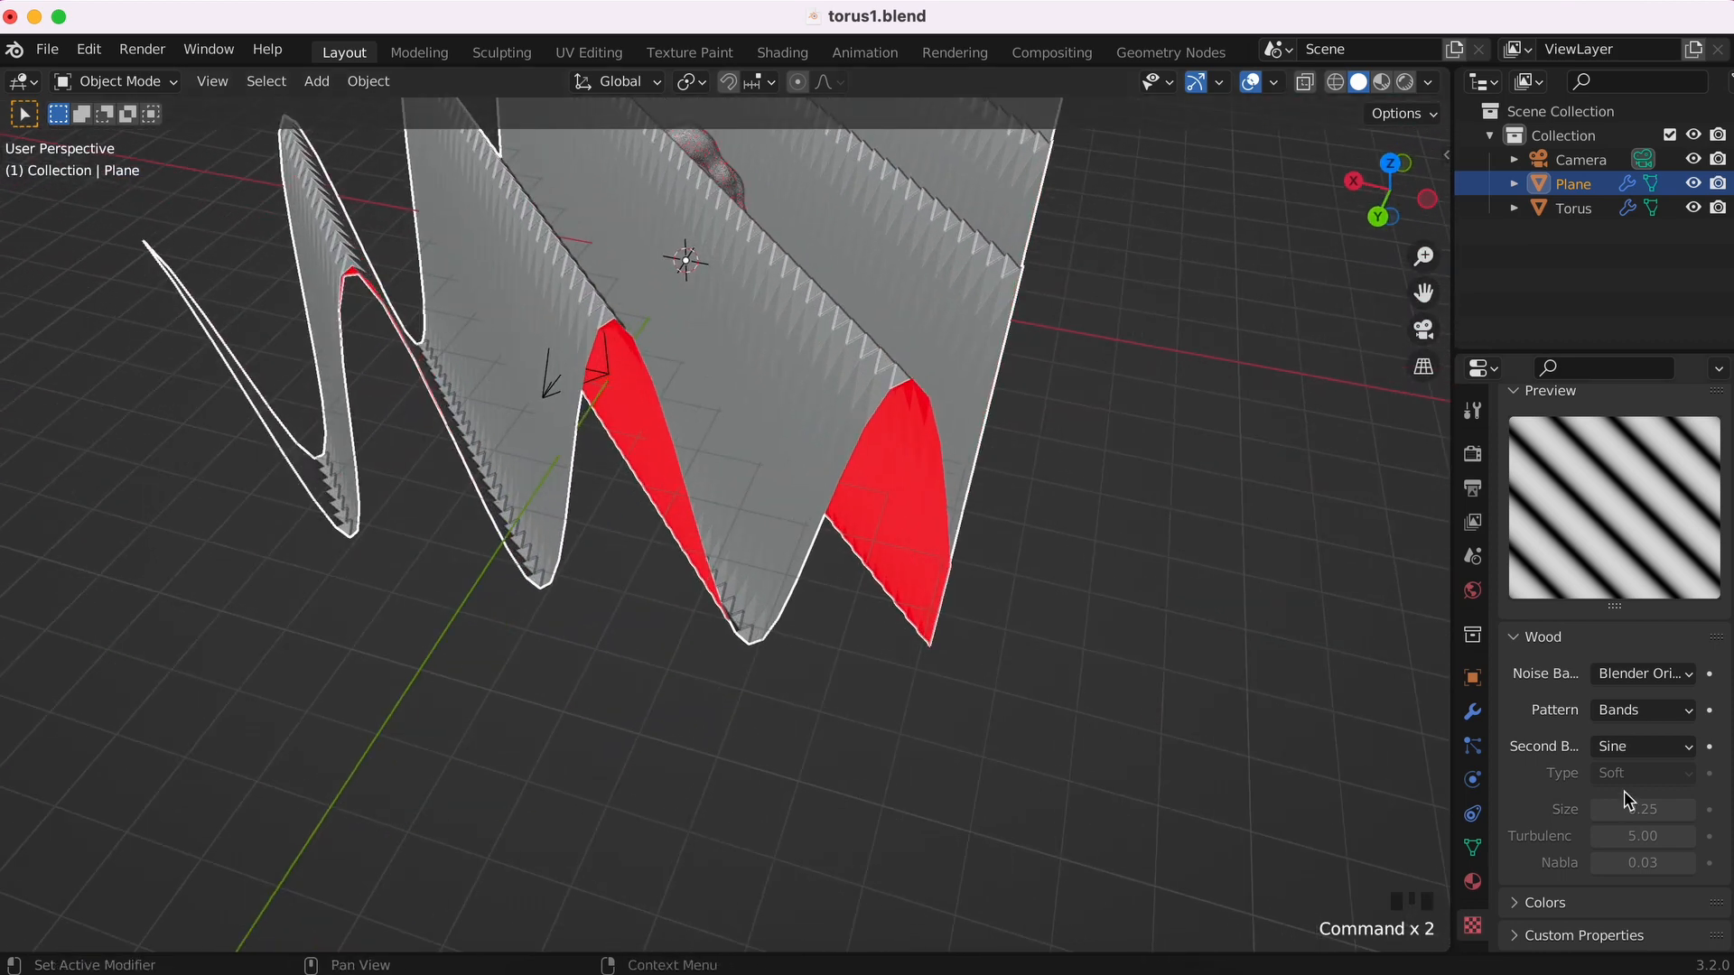
# - Try the Rings, Band Noise and Ring Noise patterns on the floor's Wood displacement texture
pyautogui.click(1642, 709)
pyautogui.click(1648, 764)
pyautogui.click(1641, 710)
pyautogui.click(1641, 789)
pyautogui.click(1642, 710)
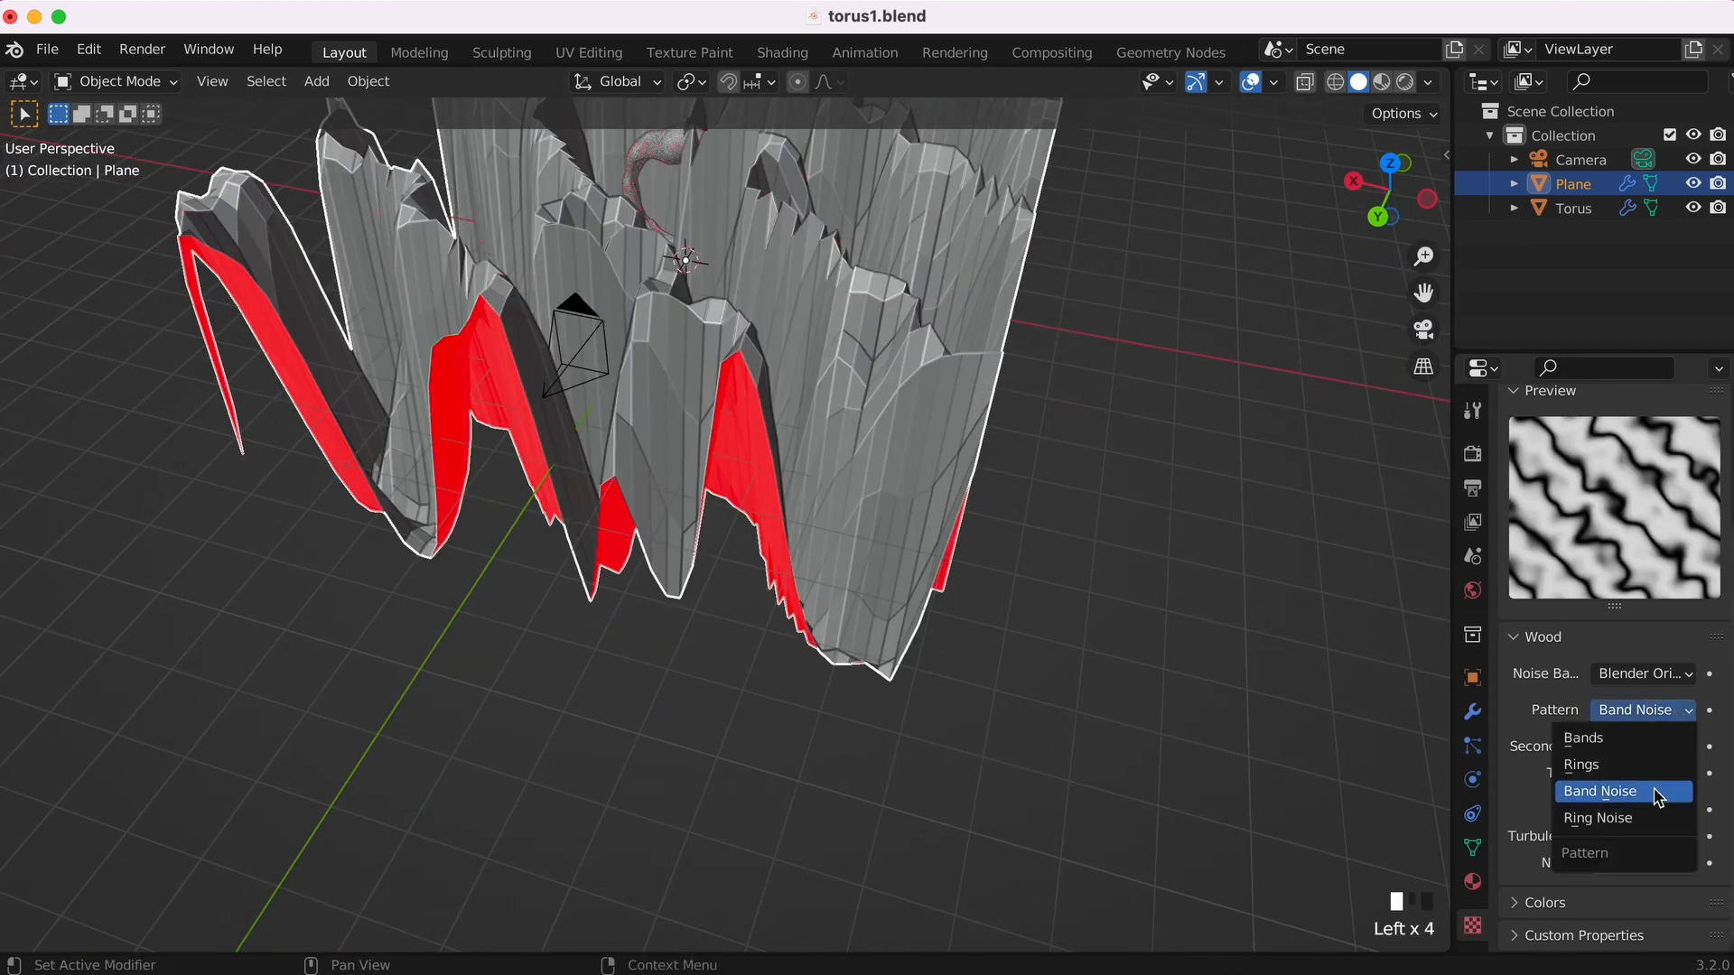
pyautogui.click(1641, 817)
# - Set the Wood texture's size to 0.01, turbulence to 0 and nabla to 0.10, and apply the plane's scale
pyautogui.moveTo(1642, 809); pyautogui.dragTo(1693, 834)
pyautogui.moveTo(1642, 863); pyautogui.dragTo(1608, 809)
pyautogui.hotkey('ctrl', 'a')
pyautogui.click(1193, 631)
pyautogui.keyDown('super'); pyautogui.scroll(6, 1192, 635); pyautogui.keyUp('super')
pyautogui.keyDown('shift'); pyautogui.scroll(4, 1194, 635); pyautogui.keyUp('shift')
pyautogui.scroll(5, 1119, 632)
pyautogui.scroll(-5, 1120, 632)
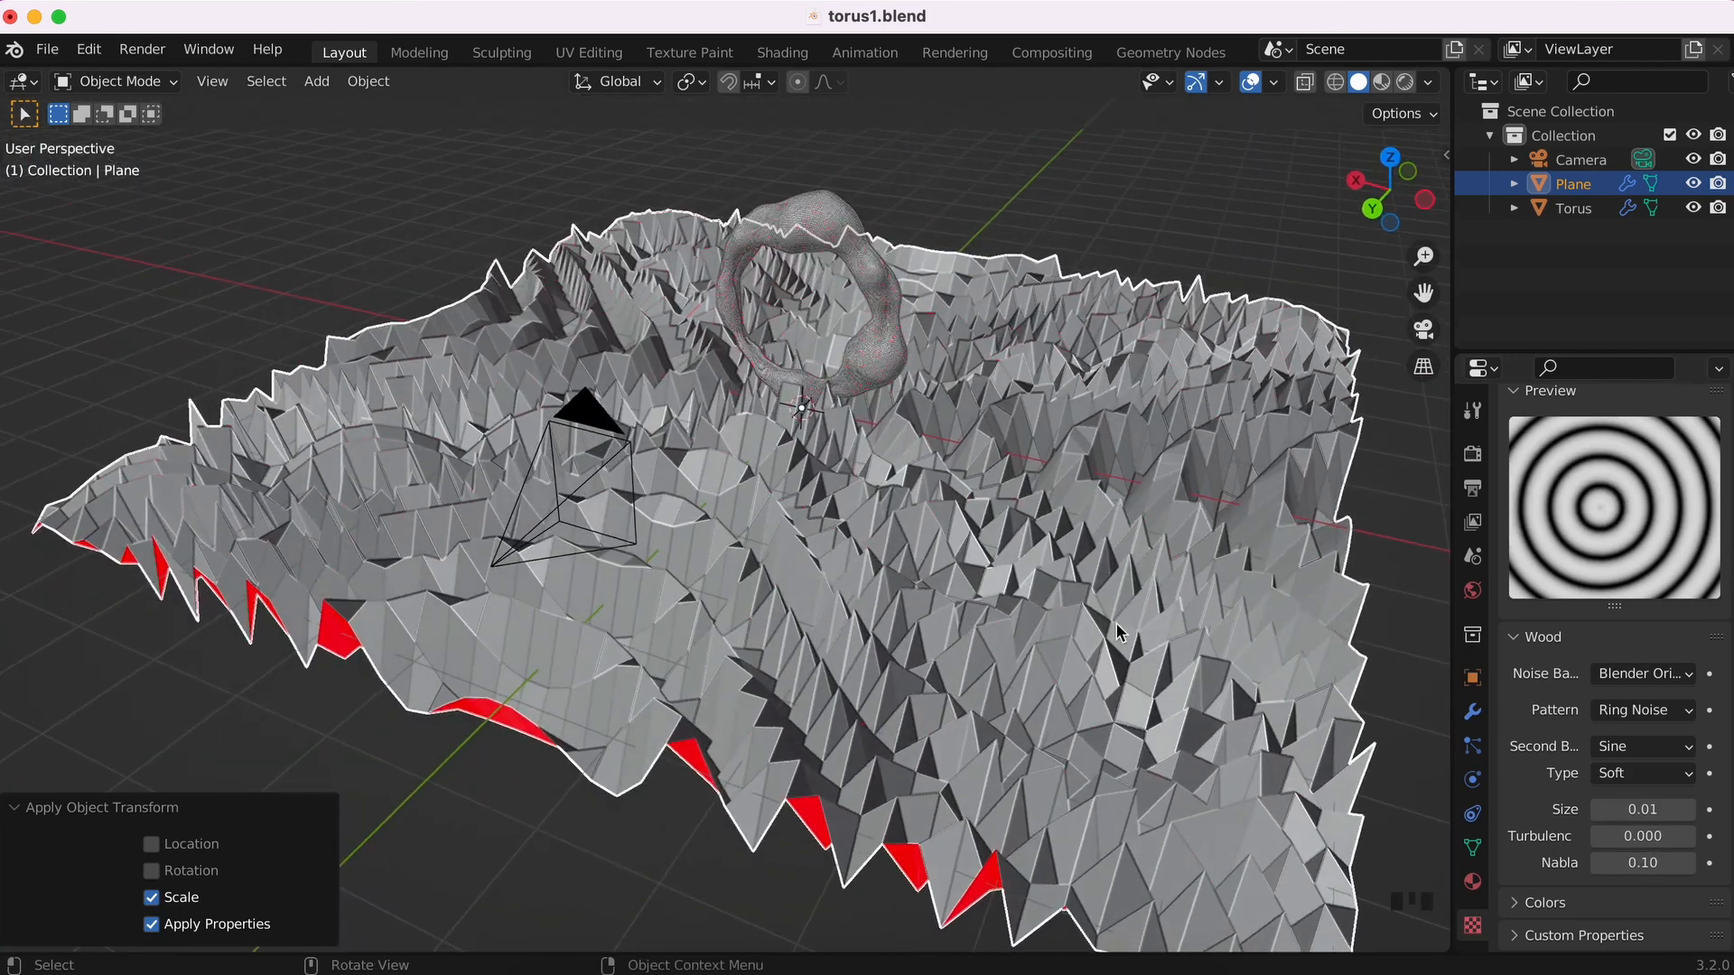
# - Change the floor's displacement texture type to Marble and shade the plane smooth
pyautogui.click(1628, 714)
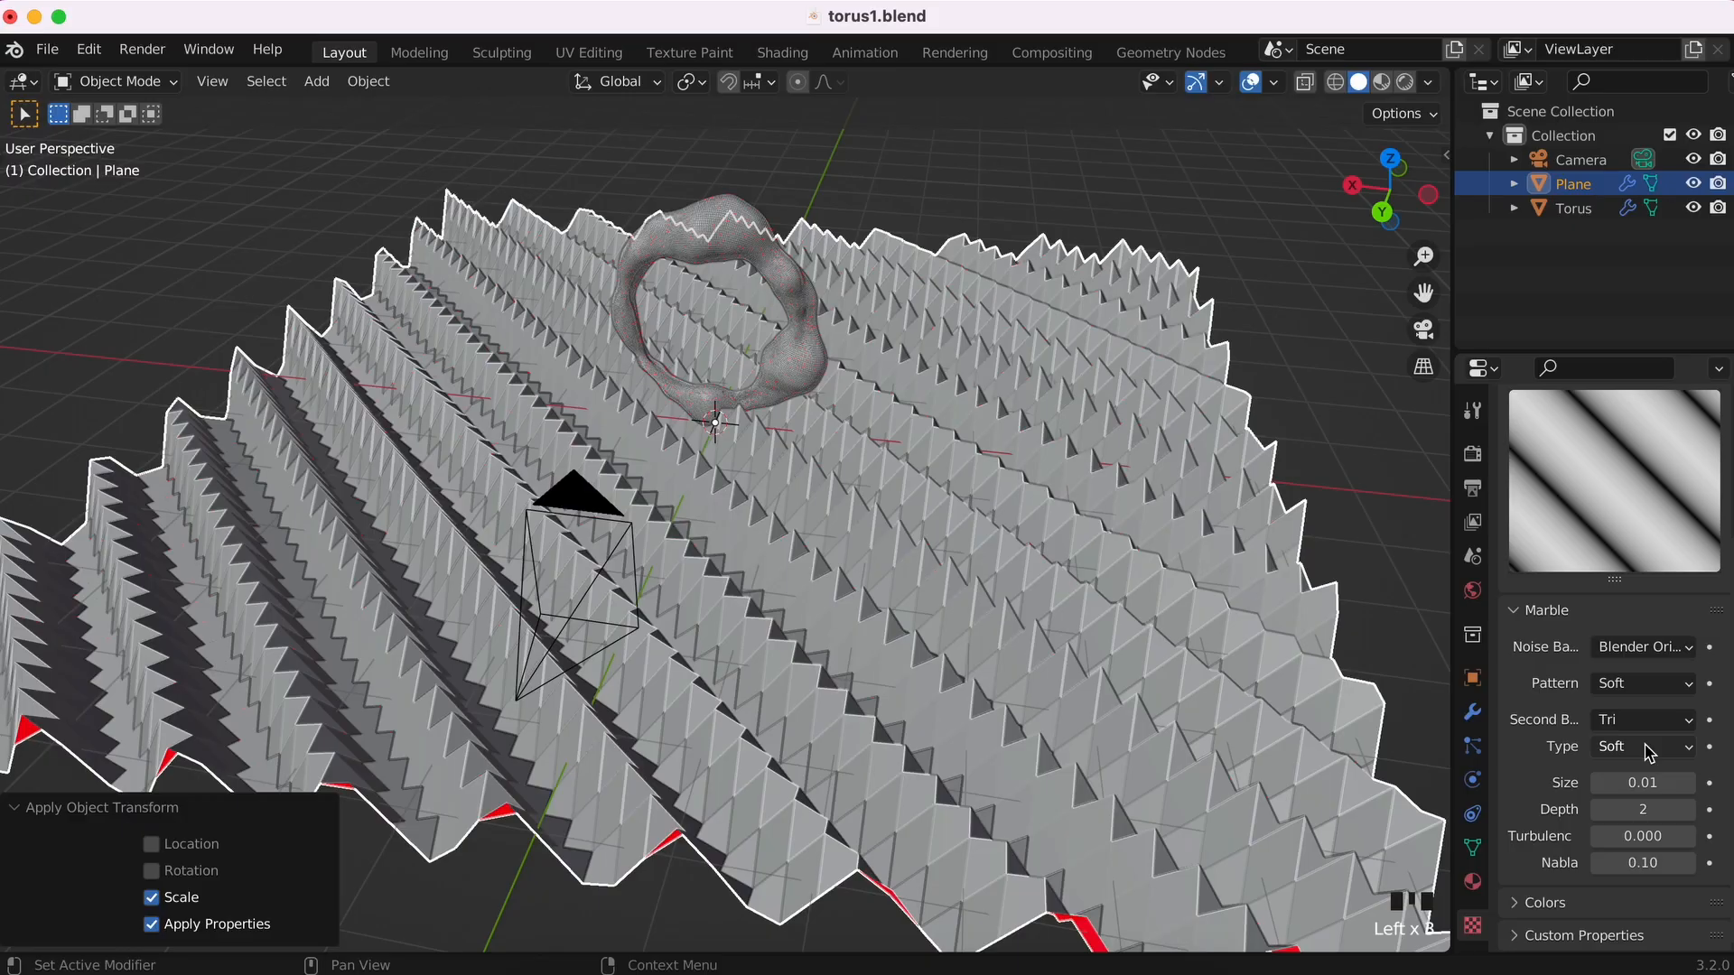
pyautogui.rightClick(1095, 537)
pyautogui.click(1094, 538)
pyautogui.scroll(-5, 1095, 542)
pyautogui.scroll(5, 1095, 542)
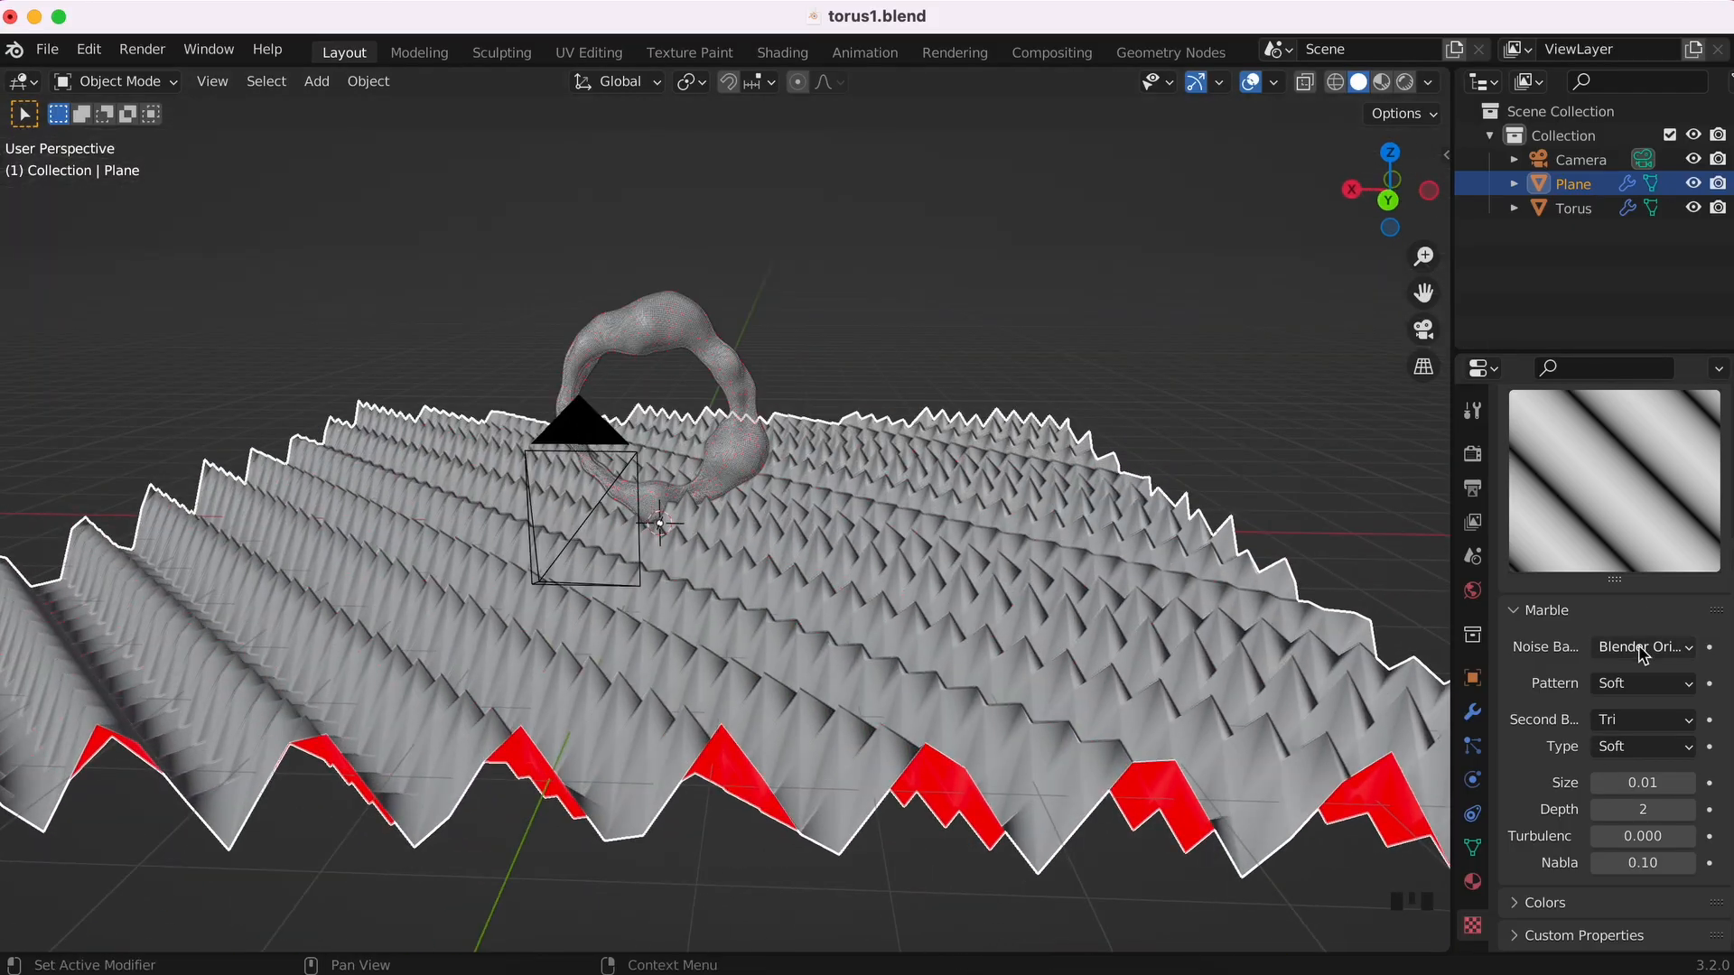
# - Change the floor's displacement texture to Clouds with Color output, size 1.38 and depth 2
pyautogui.scroll(3, 1642, 655)
pyautogui.click(1626, 445)
pyautogui.click(1614, 527)
pyautogui.scroll(5, 936, 534)
pyautogui.scroll(-5, 936, 534)
pyautogui.scroll(-2, 1587, 755)
pyautogui.moveTo(1643, 809)
pyautogui.mouseDown()
pyautogui.moveTo(1706, 809)
pyautogui.moveTo(1611, 836)
pyautogui.moveTo(1659, 836)
pyautogui.mouseUp()
pyautogui.doubleClick(1642, 809)
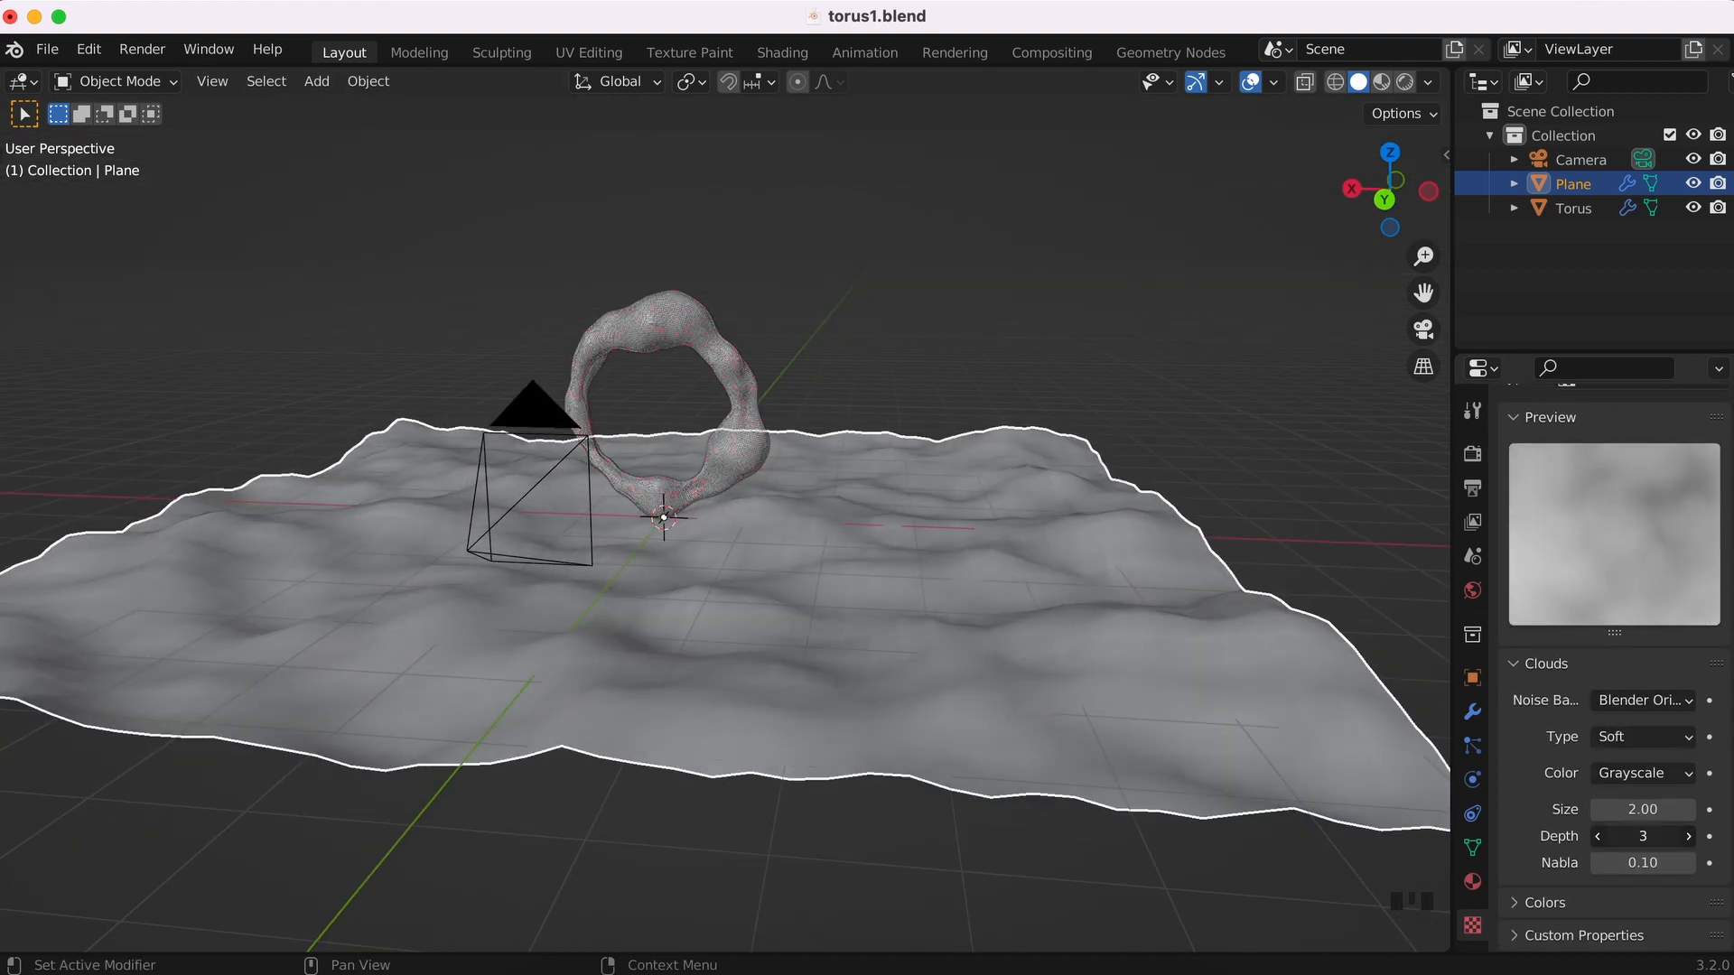
pyautogui.click(1626, 828)
pyautogui.scroll(3, 1284, 428)
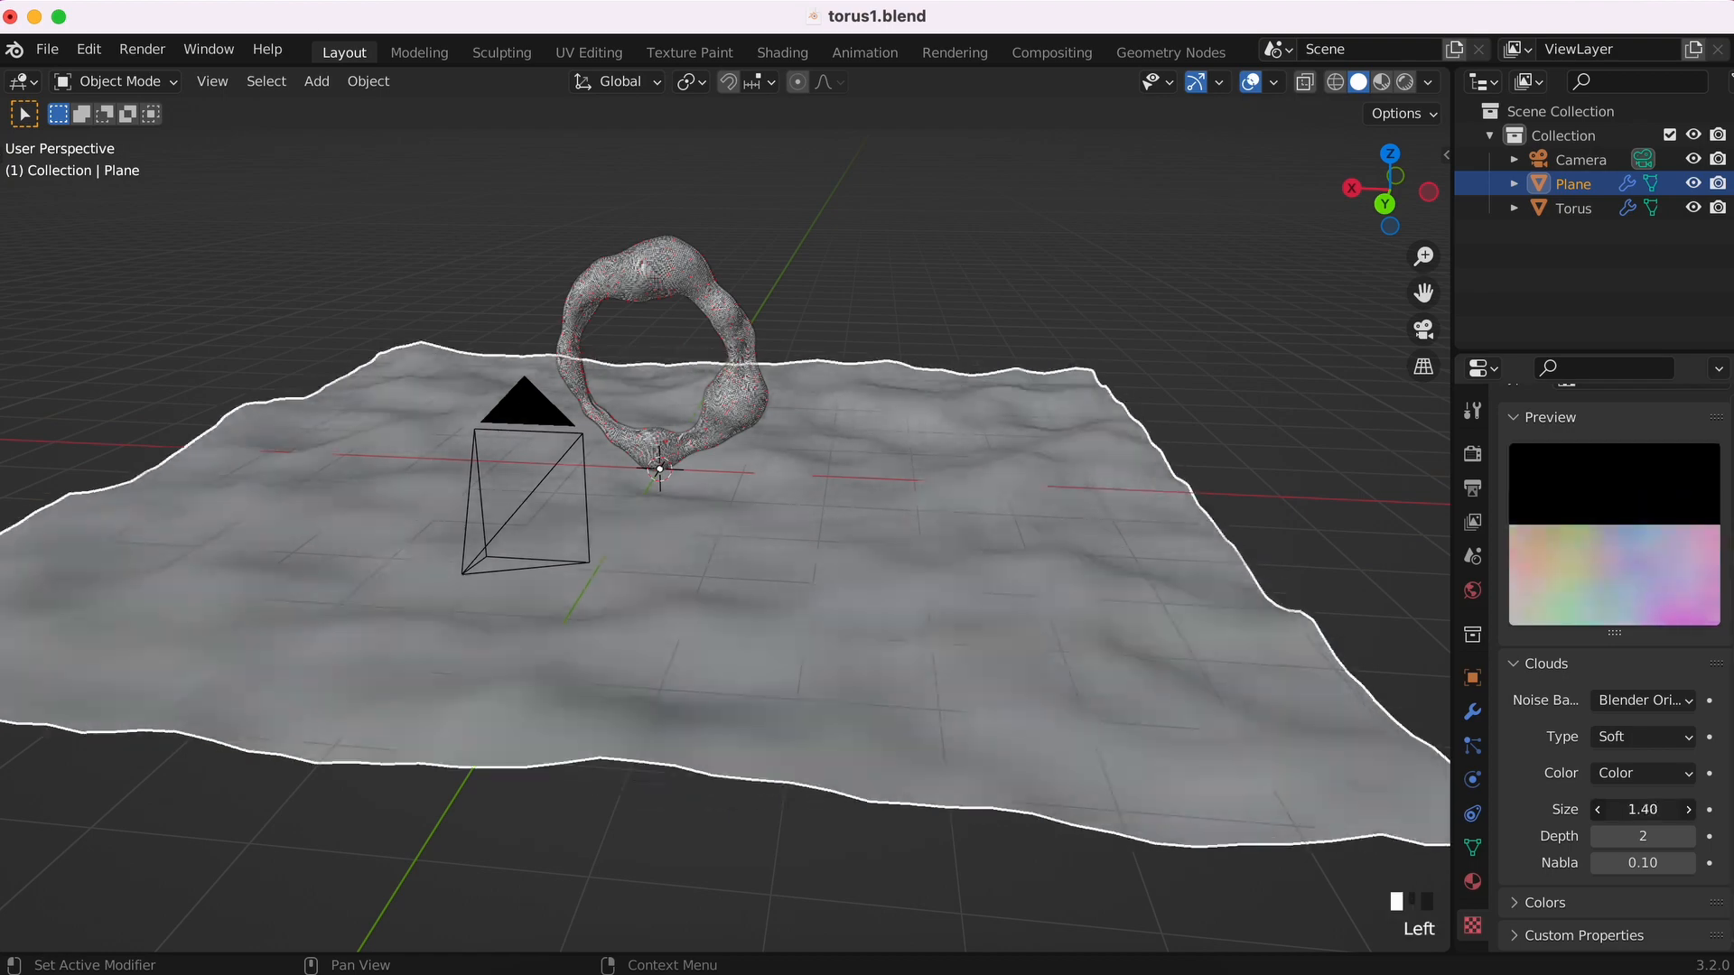
# - Show the rendered camera view and set the floor material's transmission to 1
pyautogui.press('KP_0')
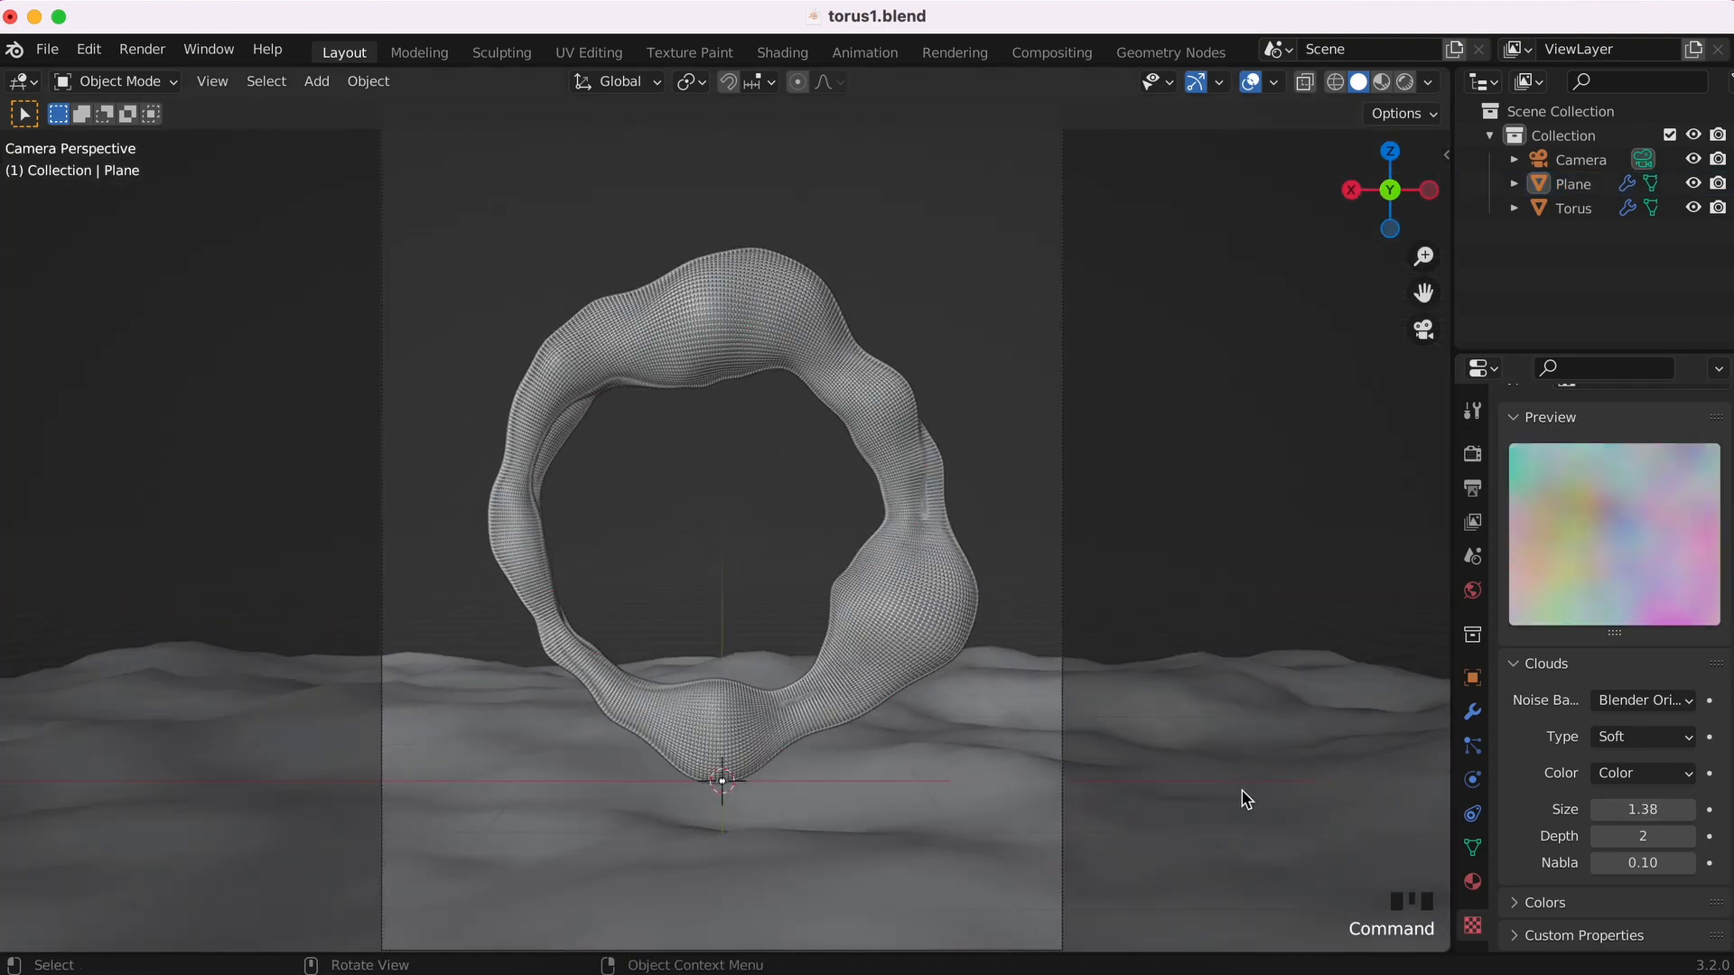
pyautogui.click(1404, 82)
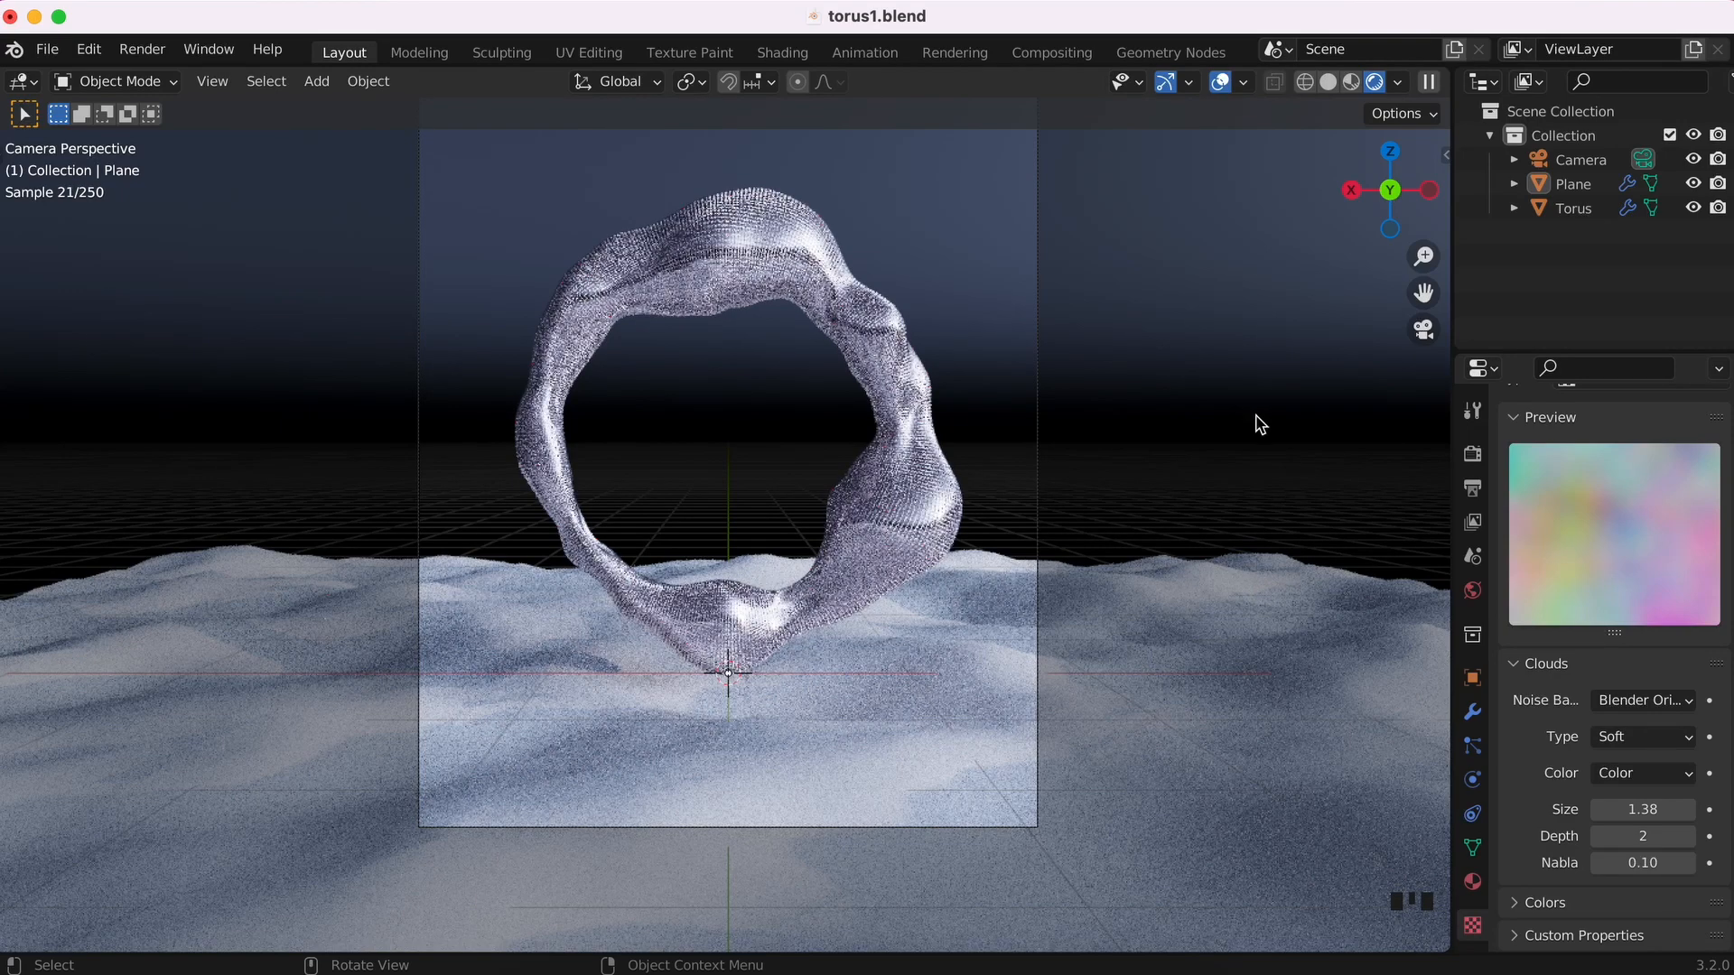
pyautogui.click(1605, 572)
pyautogui.scroll(-15, 1571, 704)
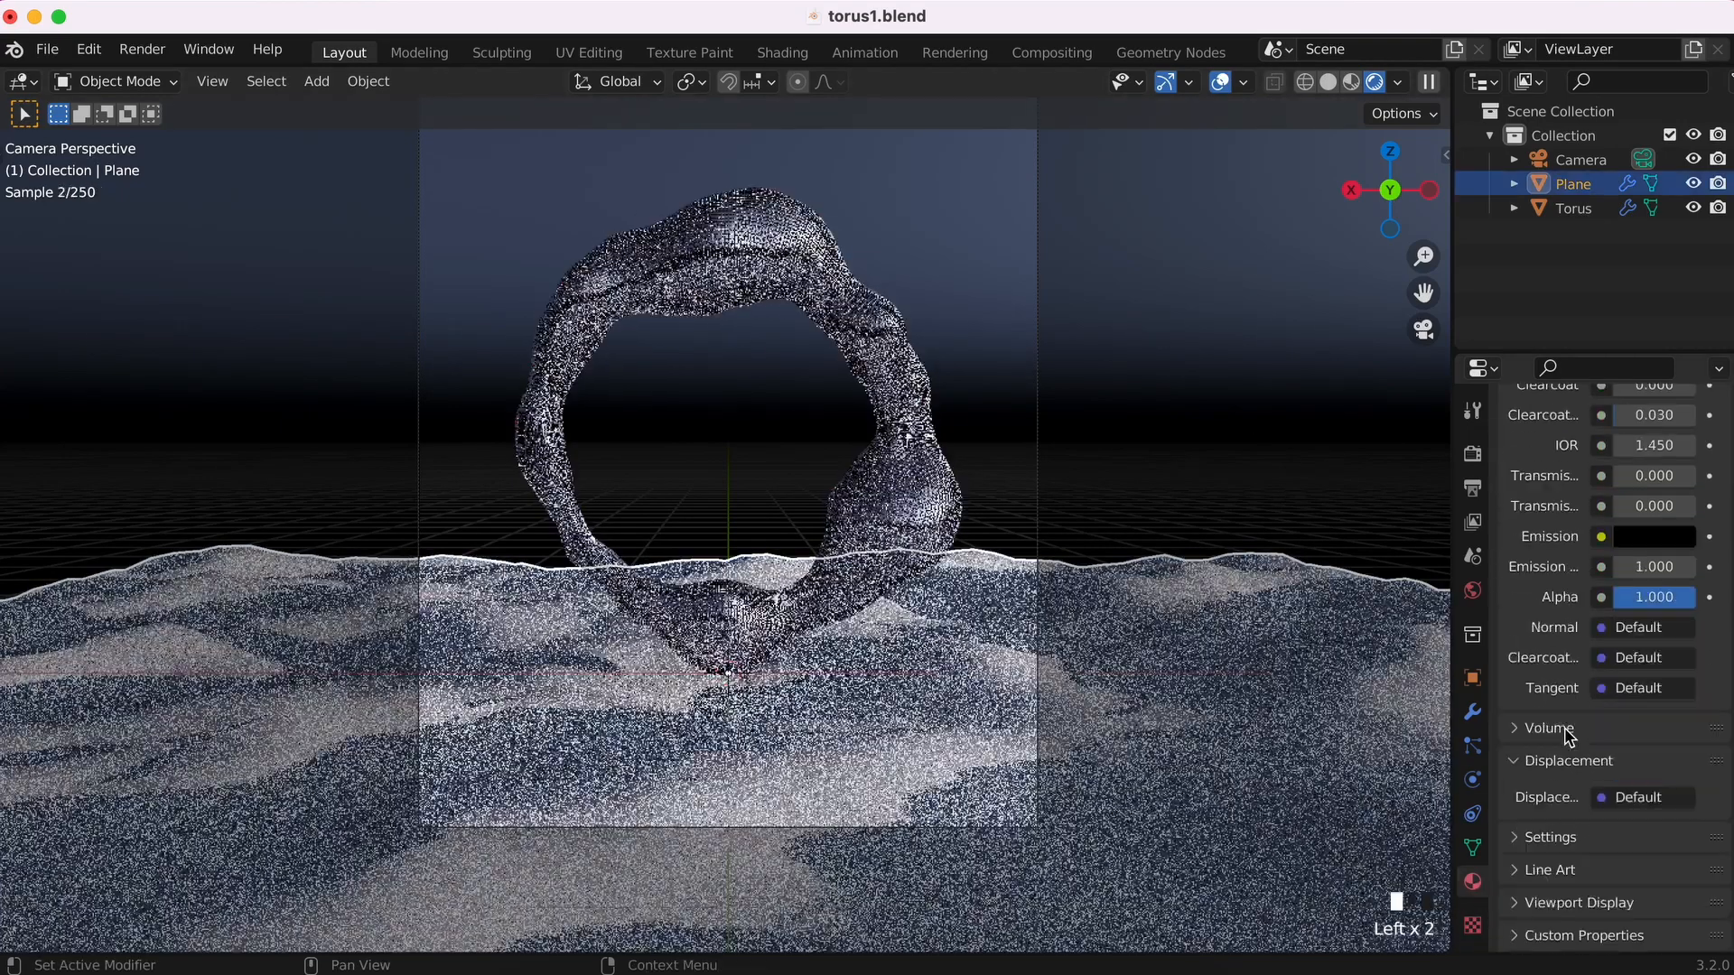
pyautogui.scroll(2, 1636, 542)
pyautogui.scroll(12, 1679, 560)
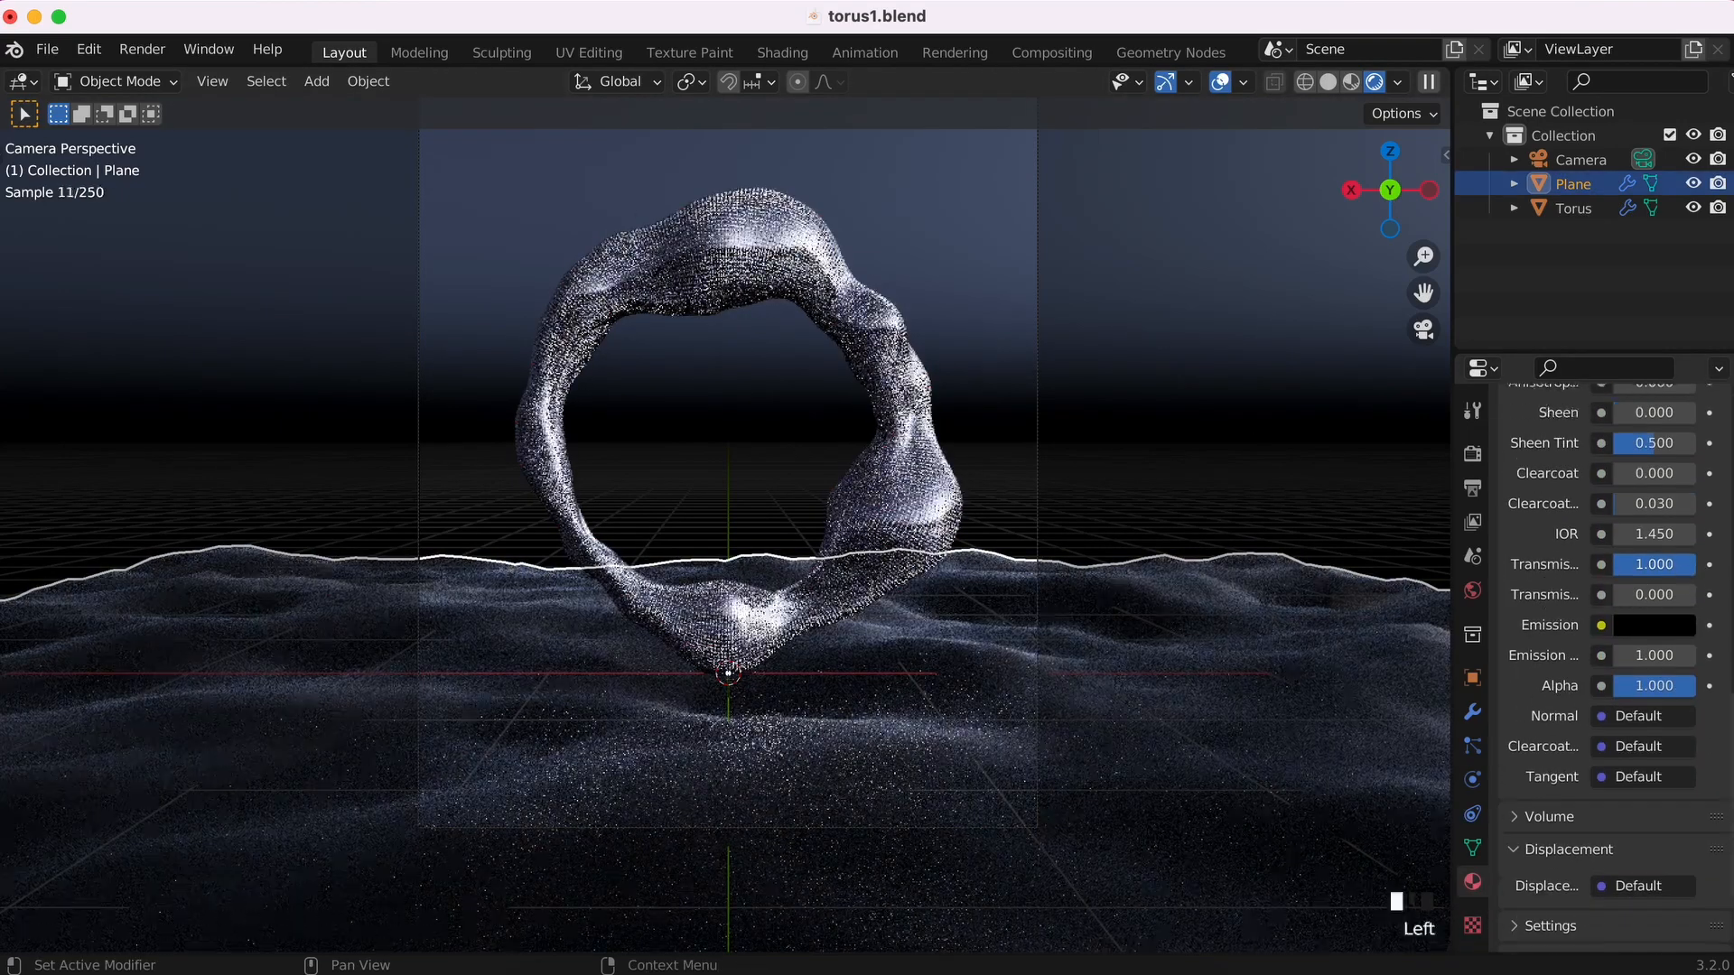
# - Set the floor material's base colour to white and its roughness to 0, and save the file
pyautogui.click(1653, 484)
pyautogui.moveTo(1676, 312); pyautogui.dragTo(1675, 137)
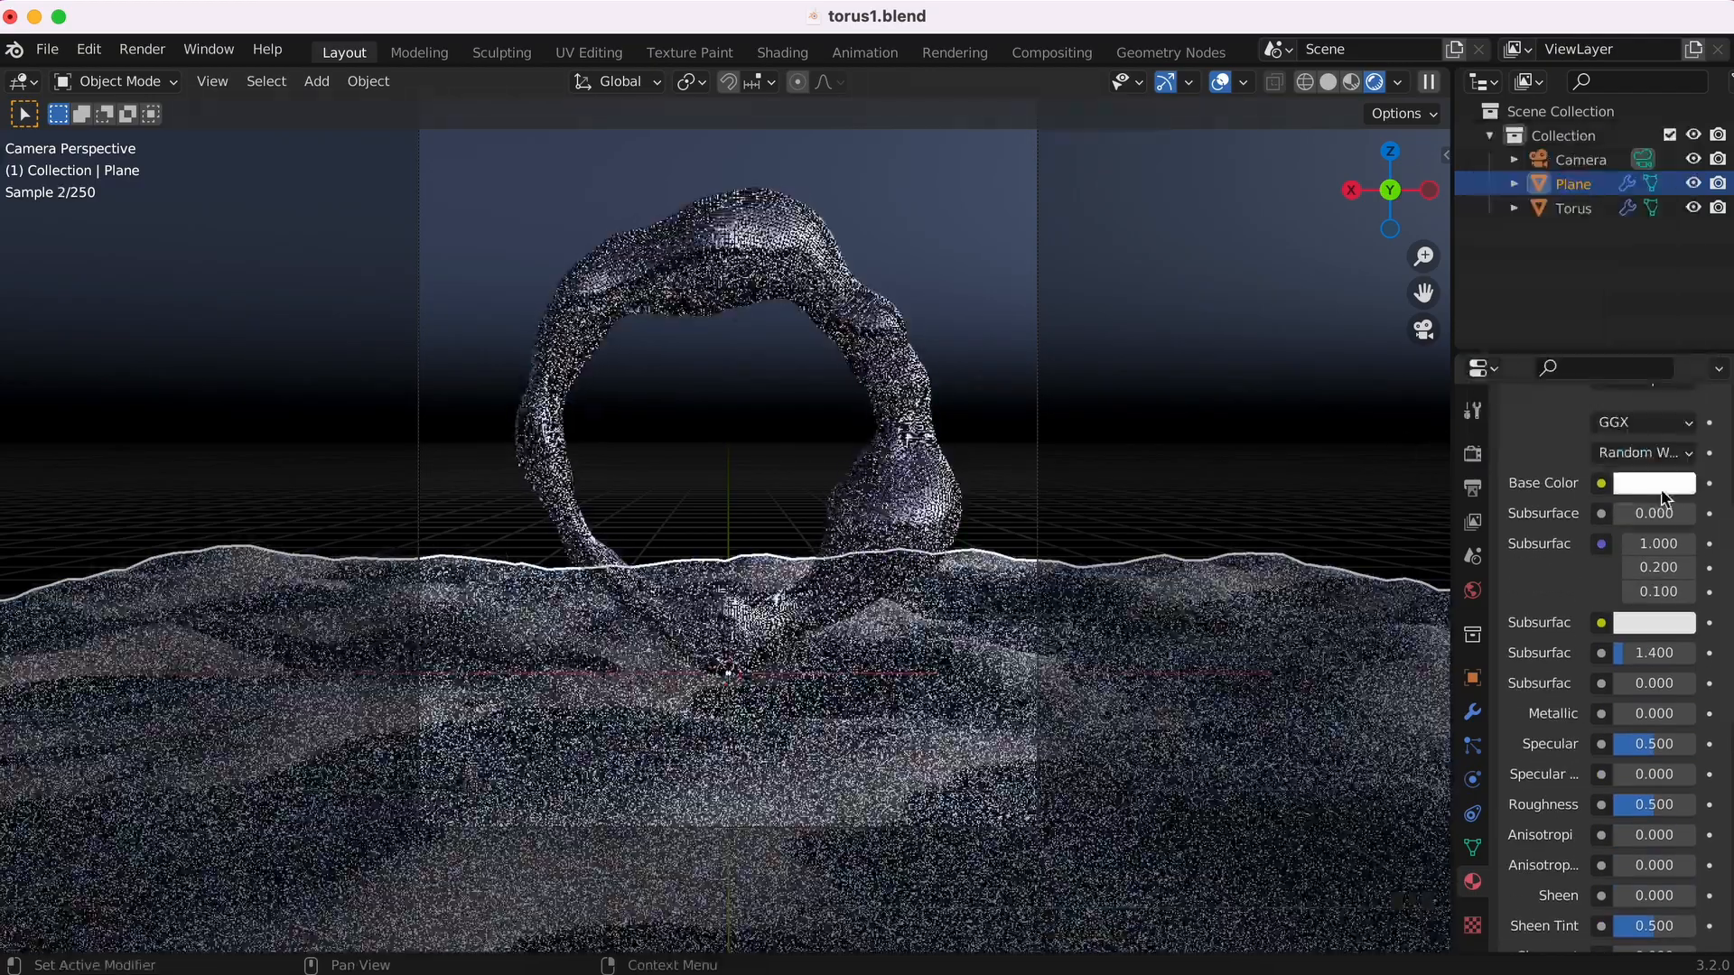
pyautogui.scroll(-3, 1666, 541)
pyautogui.moveTo(1657, 698); pyautogui.dragTo(1614, 699)
pyautogui.scroll(-12, 1657, 632)
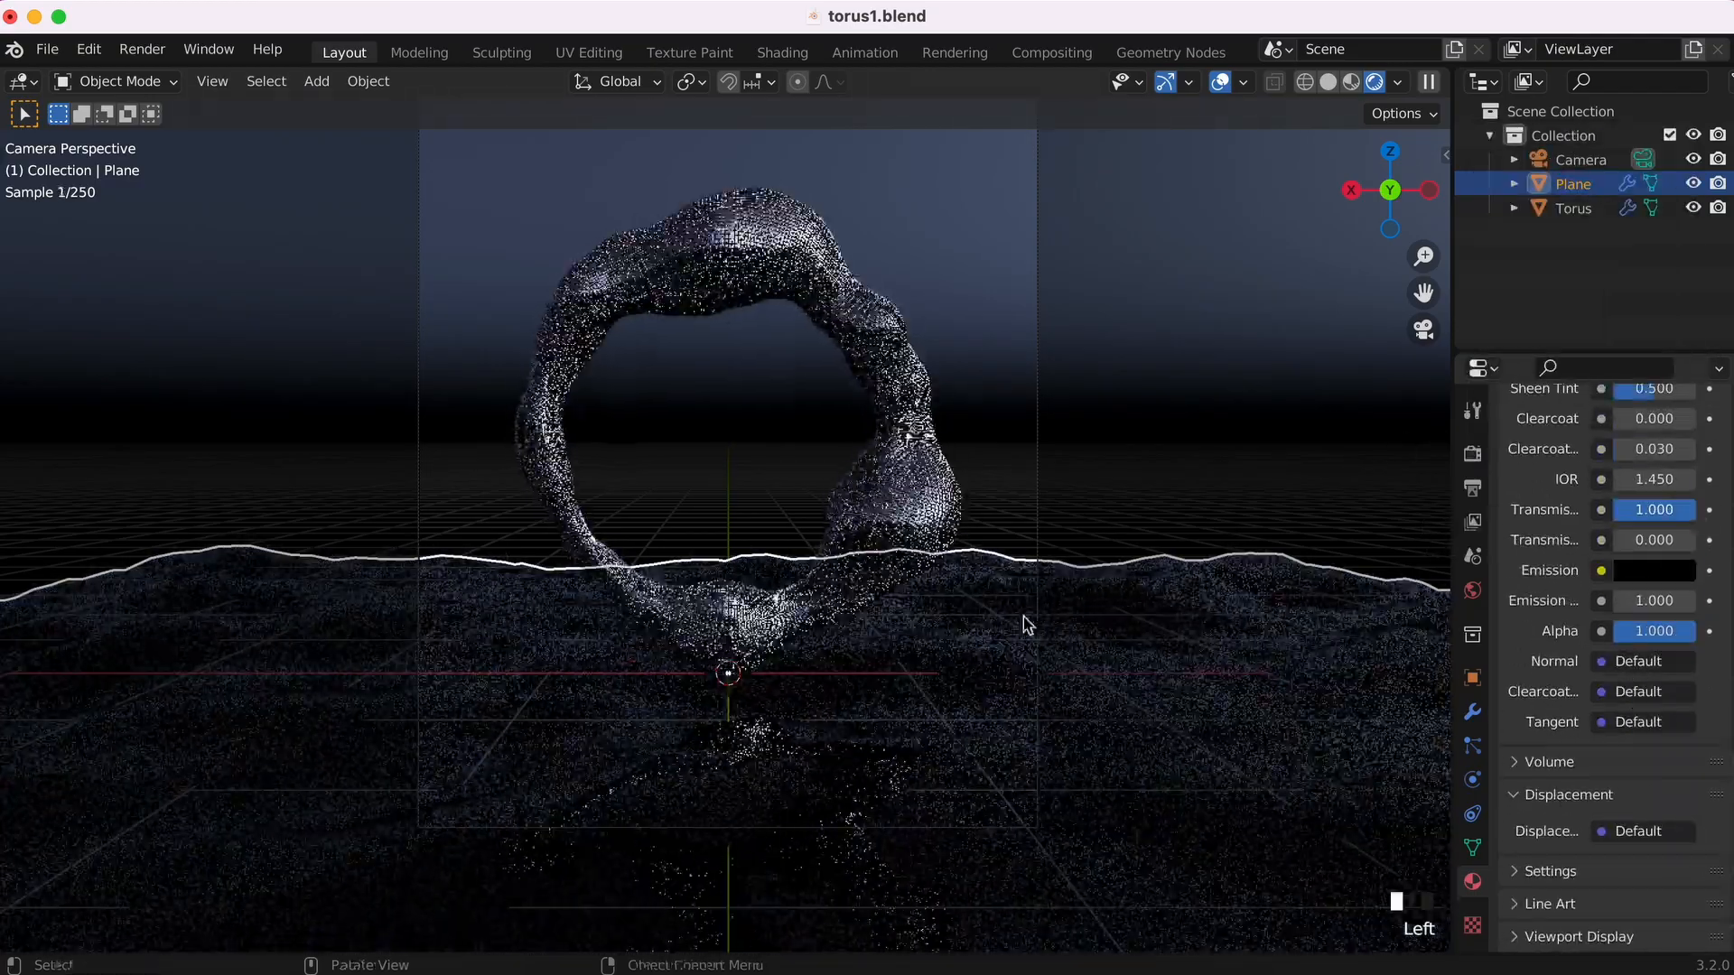
pyautogui.press('super+s')
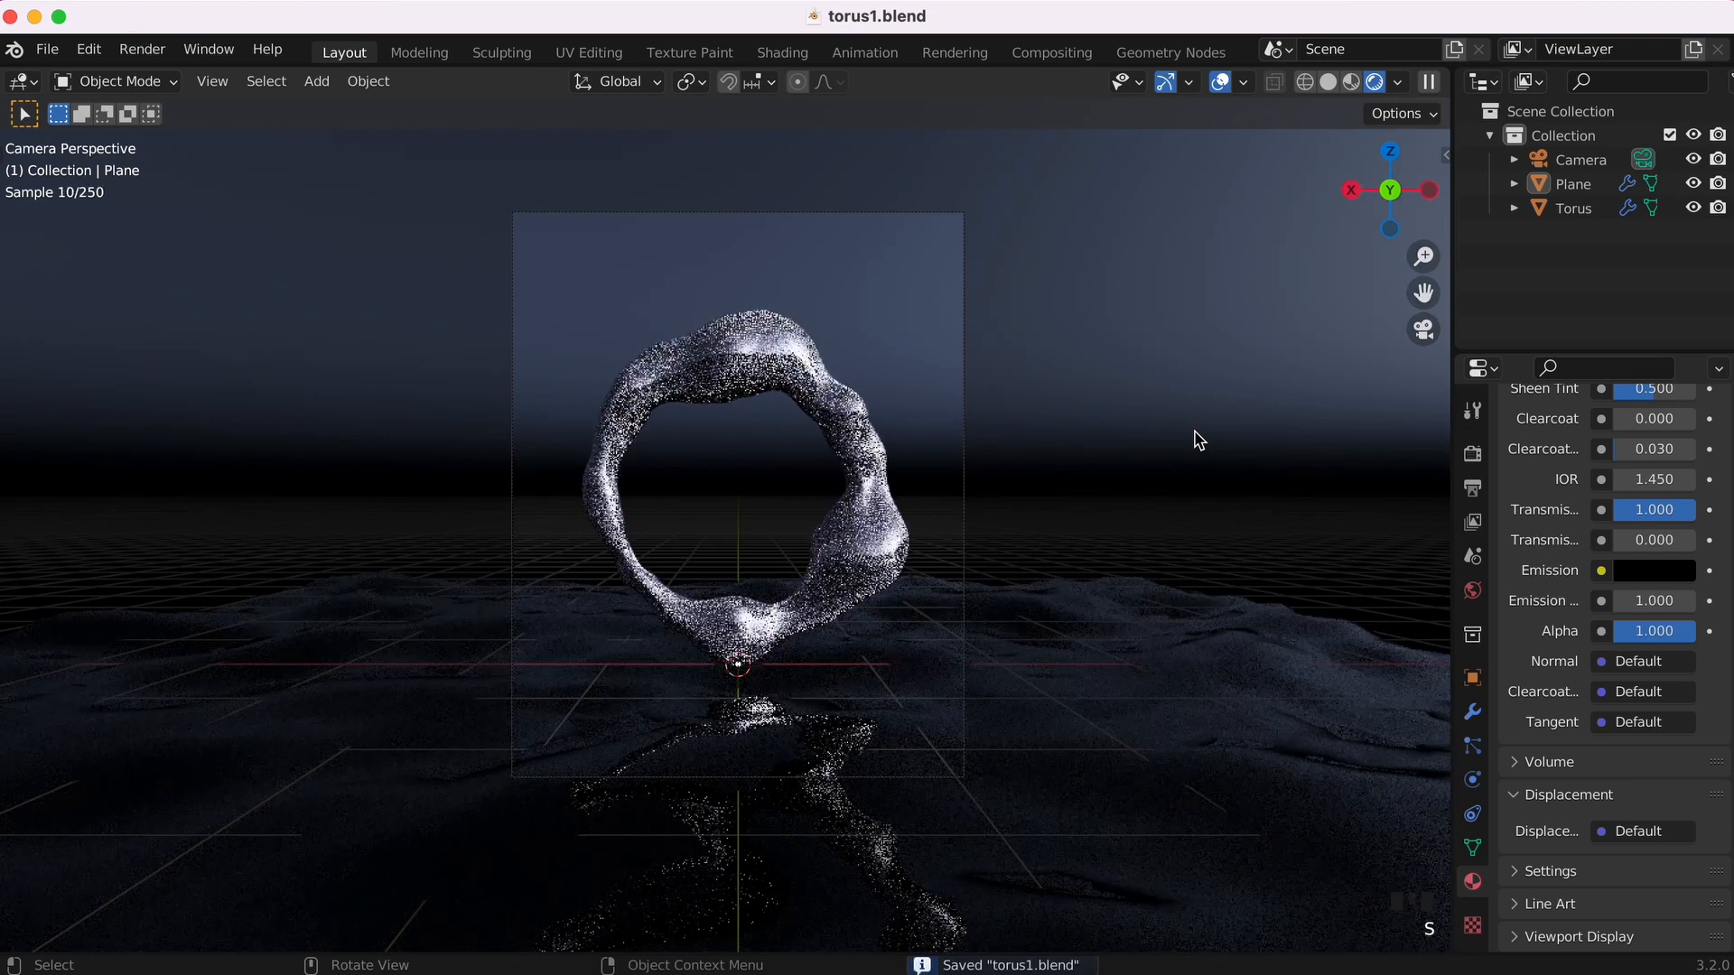
# - Lower the camera slightly along Z and move it about 0.53 m away from the torus along Y
pyautogui.click(964, 494)
pyautogui.press('g')
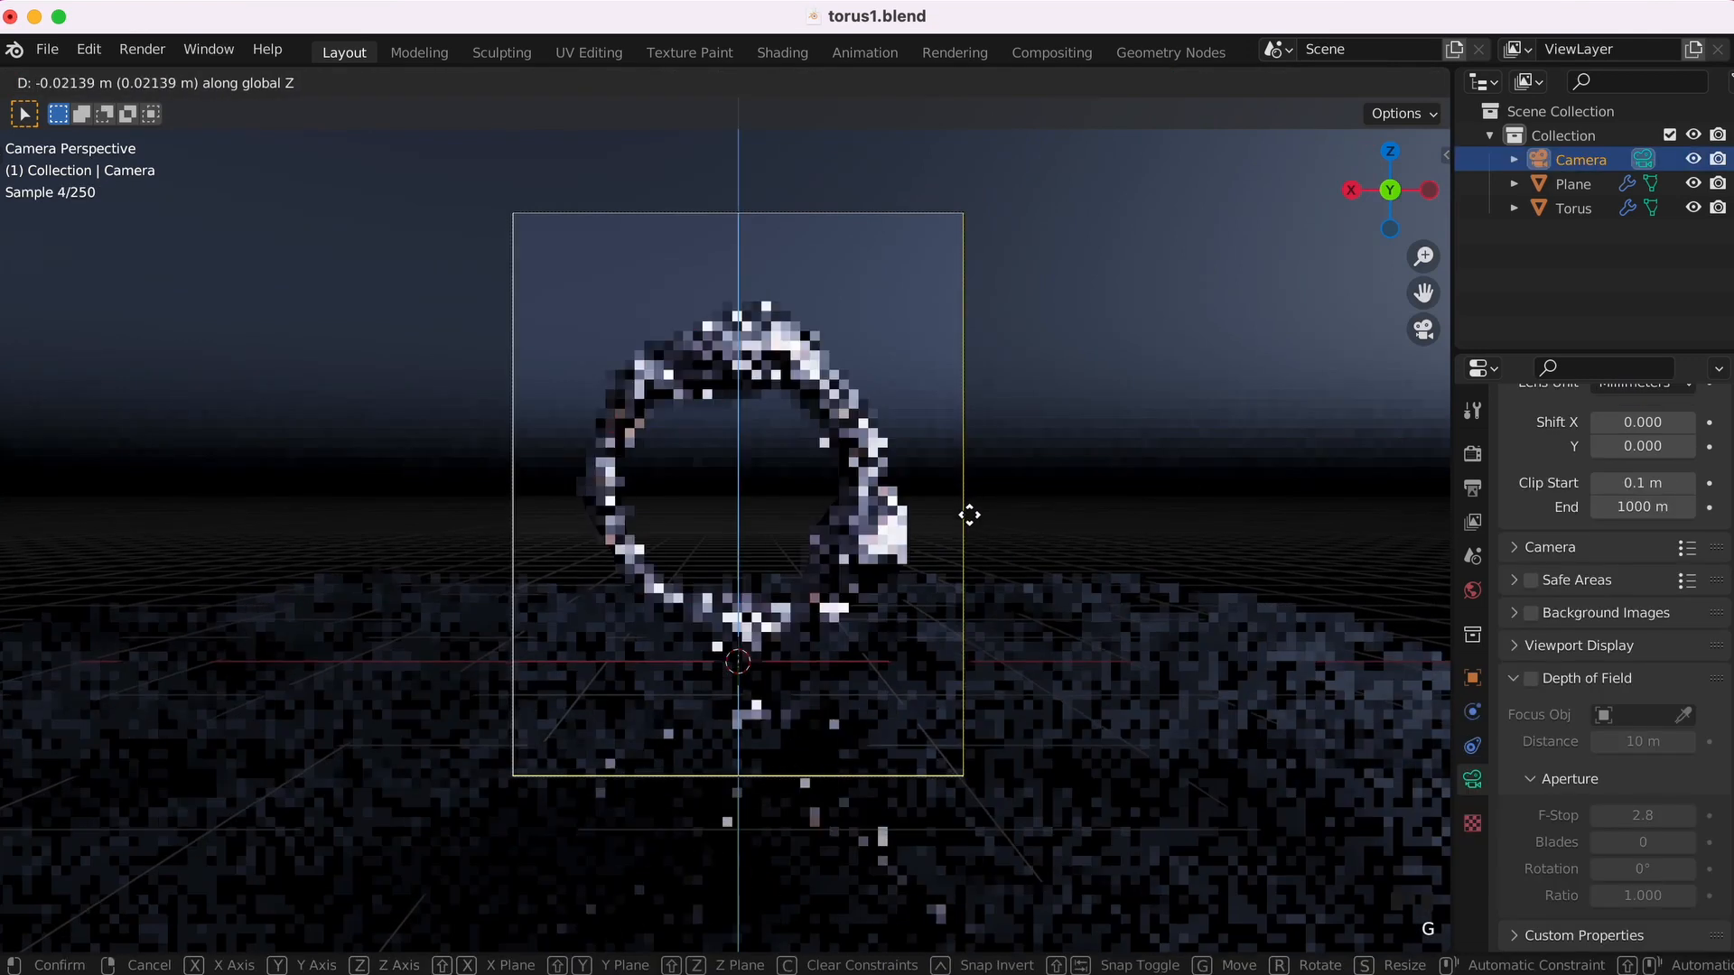
pyautogui.click(970, 566)
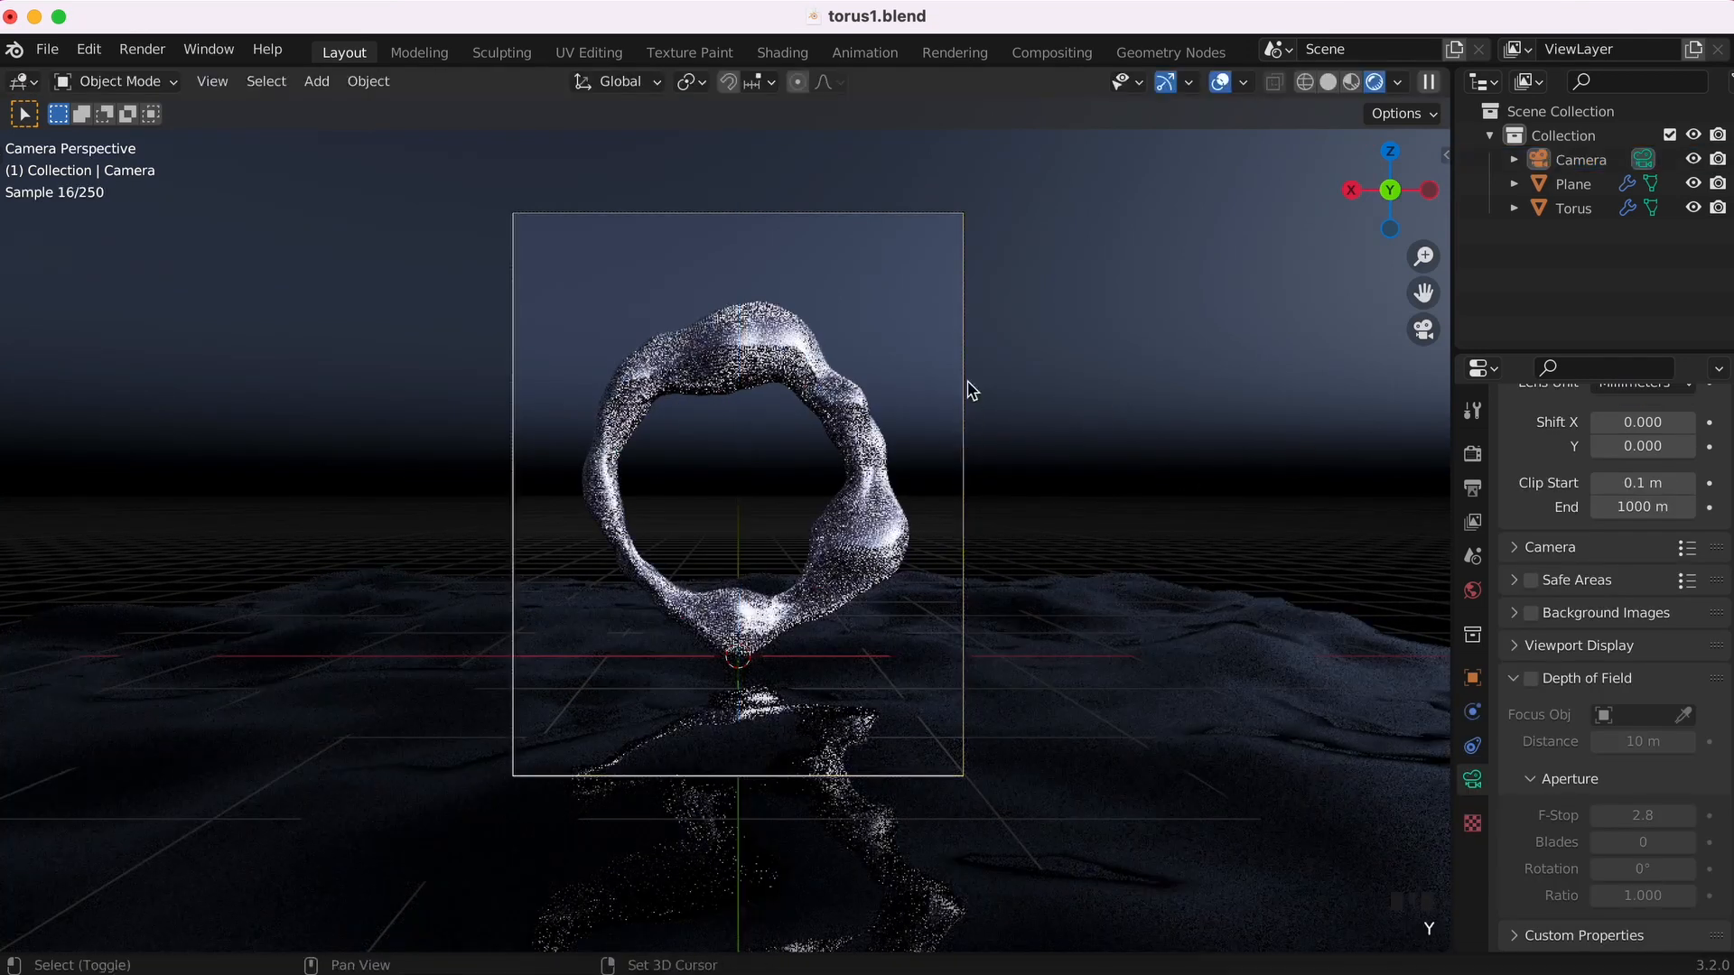
pyautogui.click(1582, 160)
pyautogui.press('g')
pyautogui.press('y')
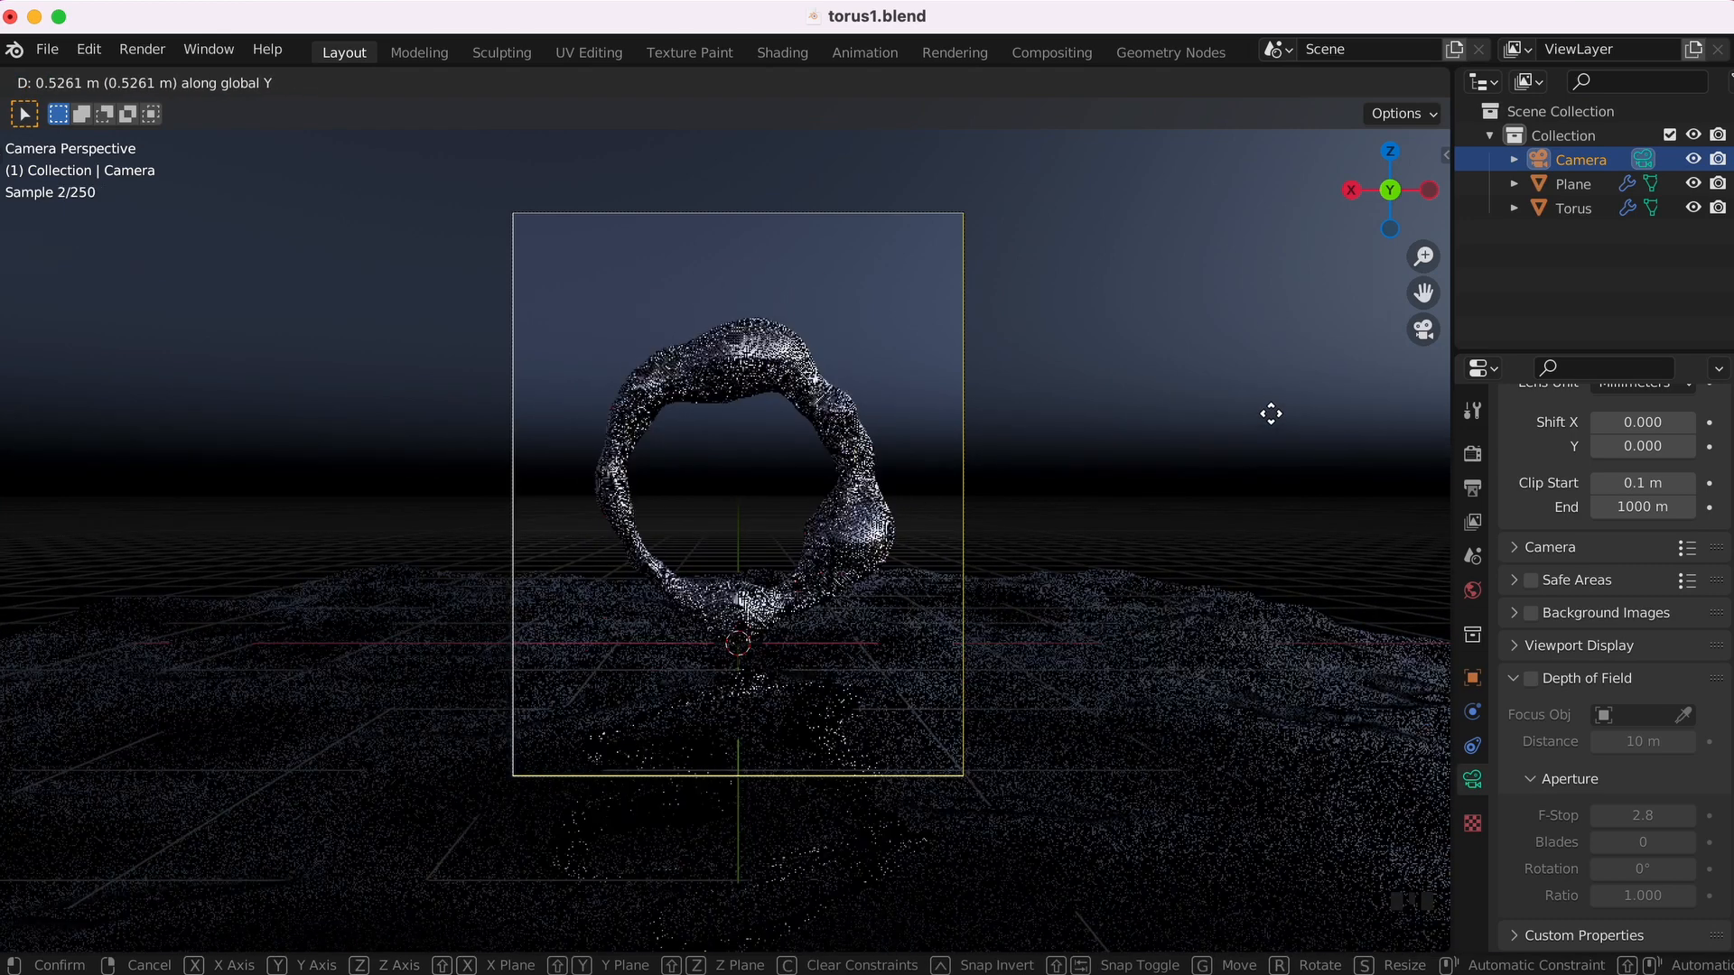
pyautogui.click(1271, 414)
# - Adjust the floor plane slightly along Z, switch to solid shading and save the file
pyautogui.click(1211, 728)
pyautogui.press('g')
pyautogui.press('z')
pyautogui.click(1210, 722)
pyautogui.click(1047, 524)
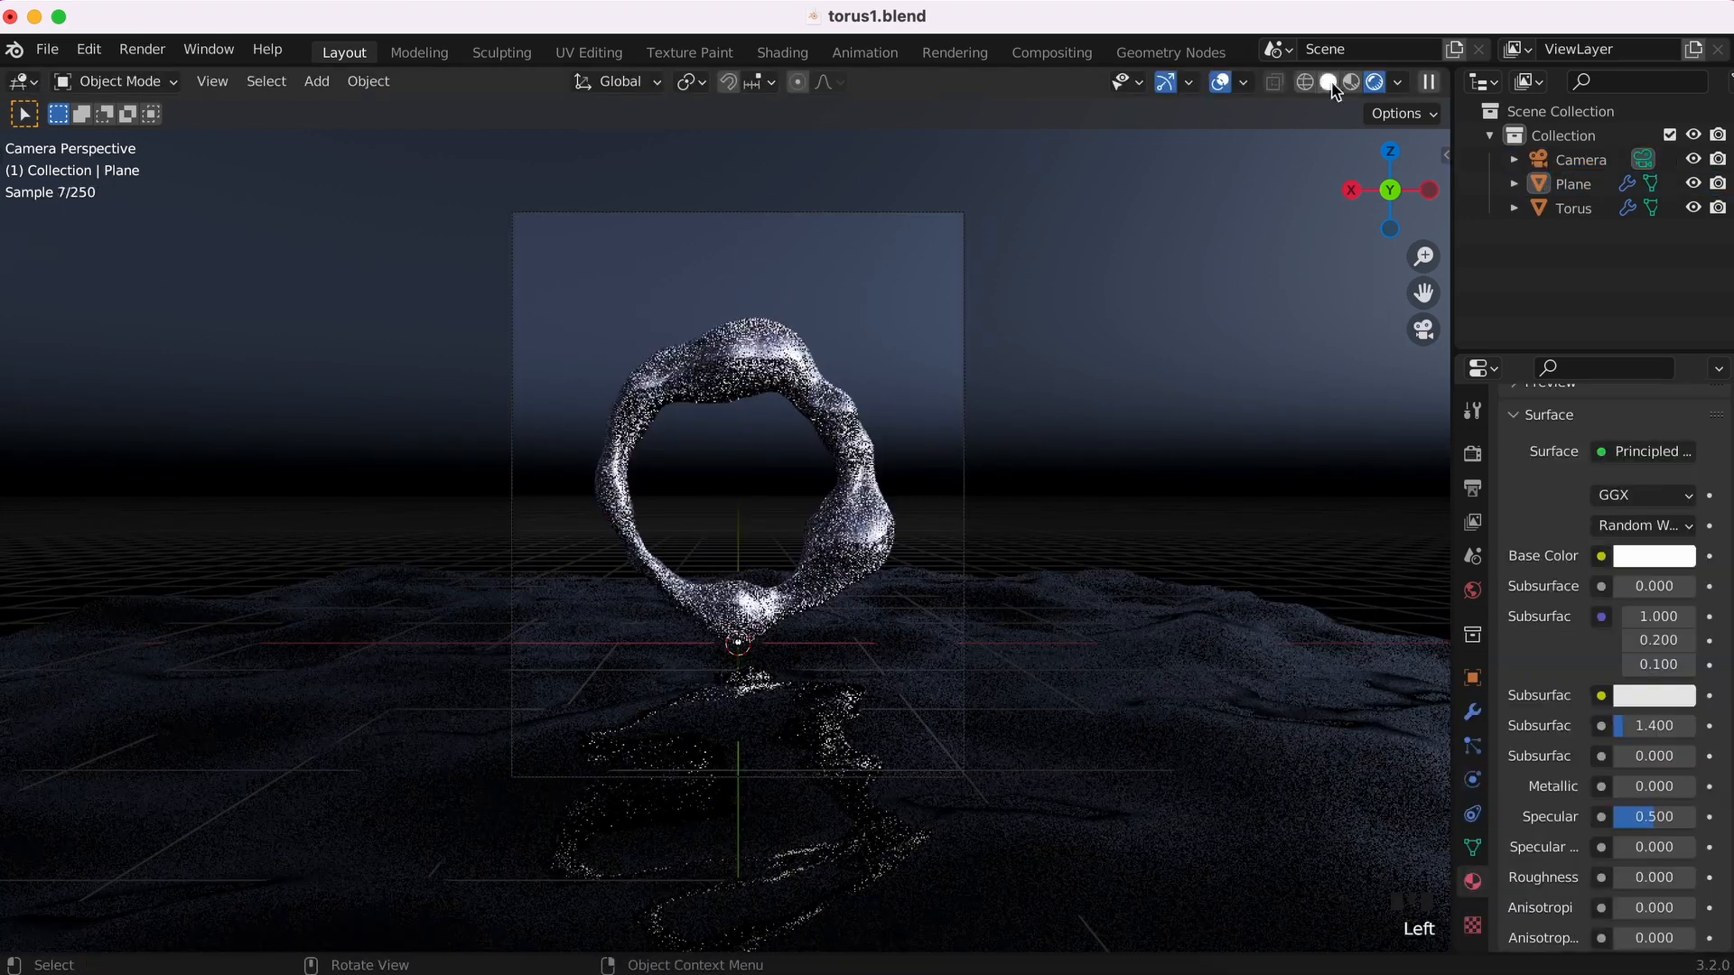
pyautogui.click(1331, 83)
pyautogui.press('super+s')
# - Adjust the torus's height along Z, check it from beneath the floor, and save in the rendered camera view
pyautogui.click(1391, 153)
pyautogui.click(844, 541)
pyautogui.click(1391, 190)
pyautogui.press('g')
pyautogui.press('z')
pyautogui.click(1316, 395)
pyautogui.moveTo(1316, 395); pyautogui.dragTo(1180, 481, button='middle')
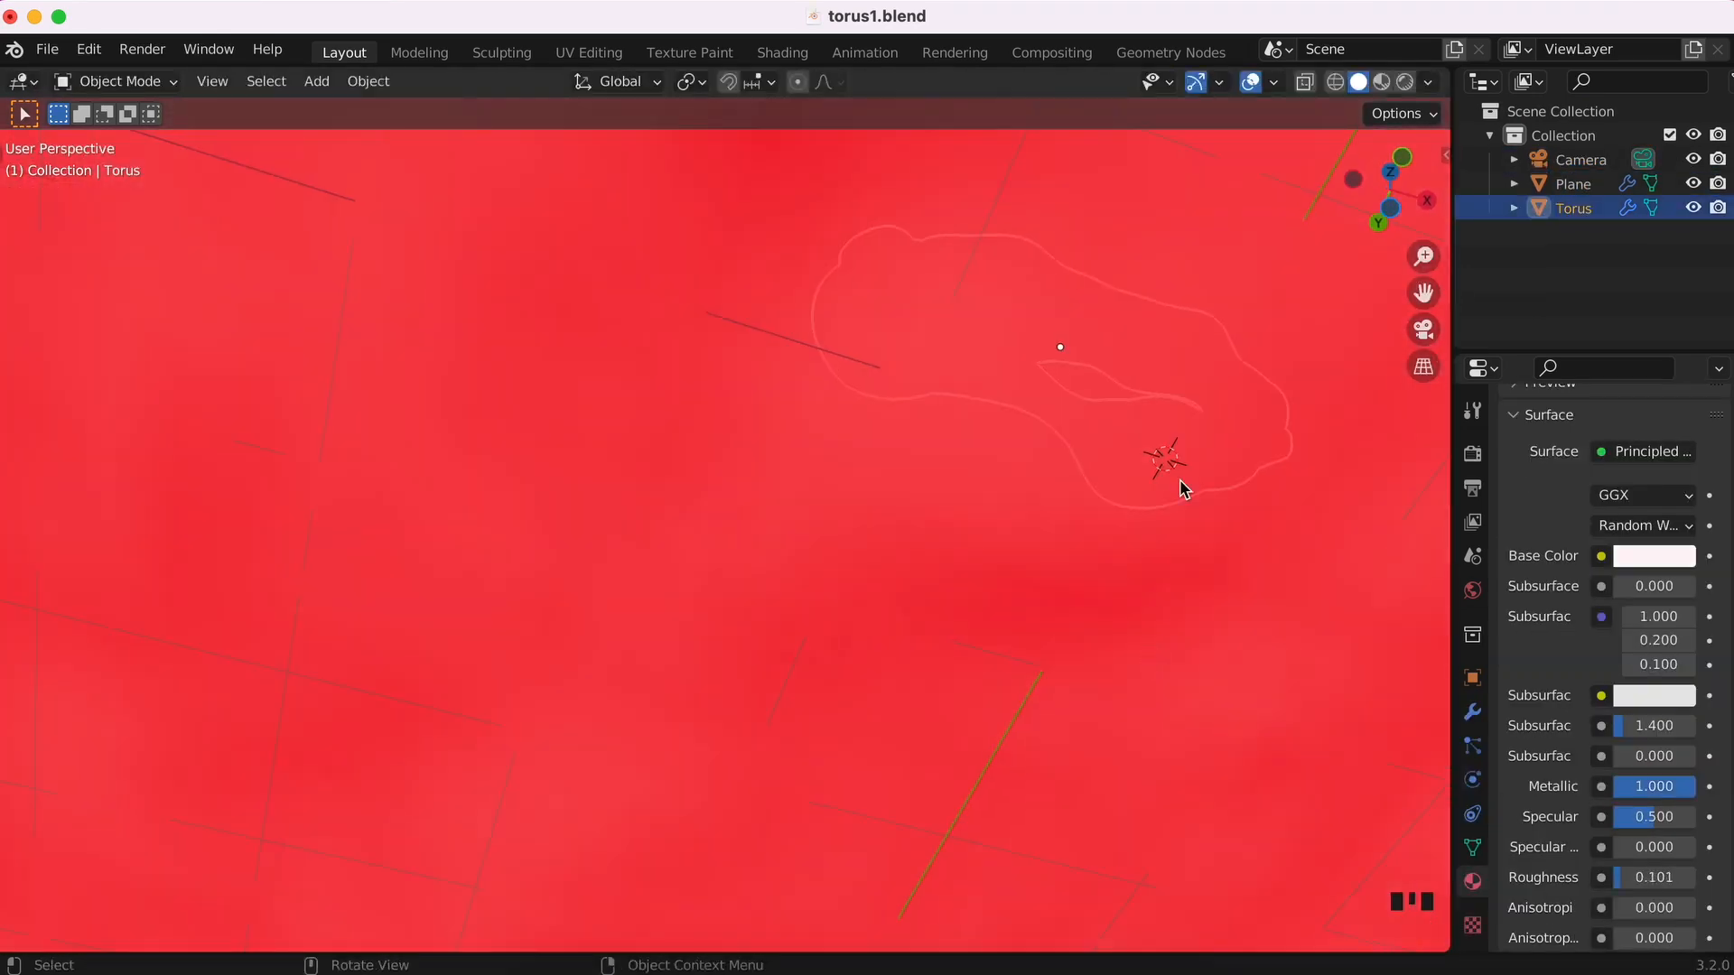
pyautogui.click(1423, 329)
pyautogui.press('super+s')
pyautogui.click(1206, 405)
pyautogui.click(1405, 82)
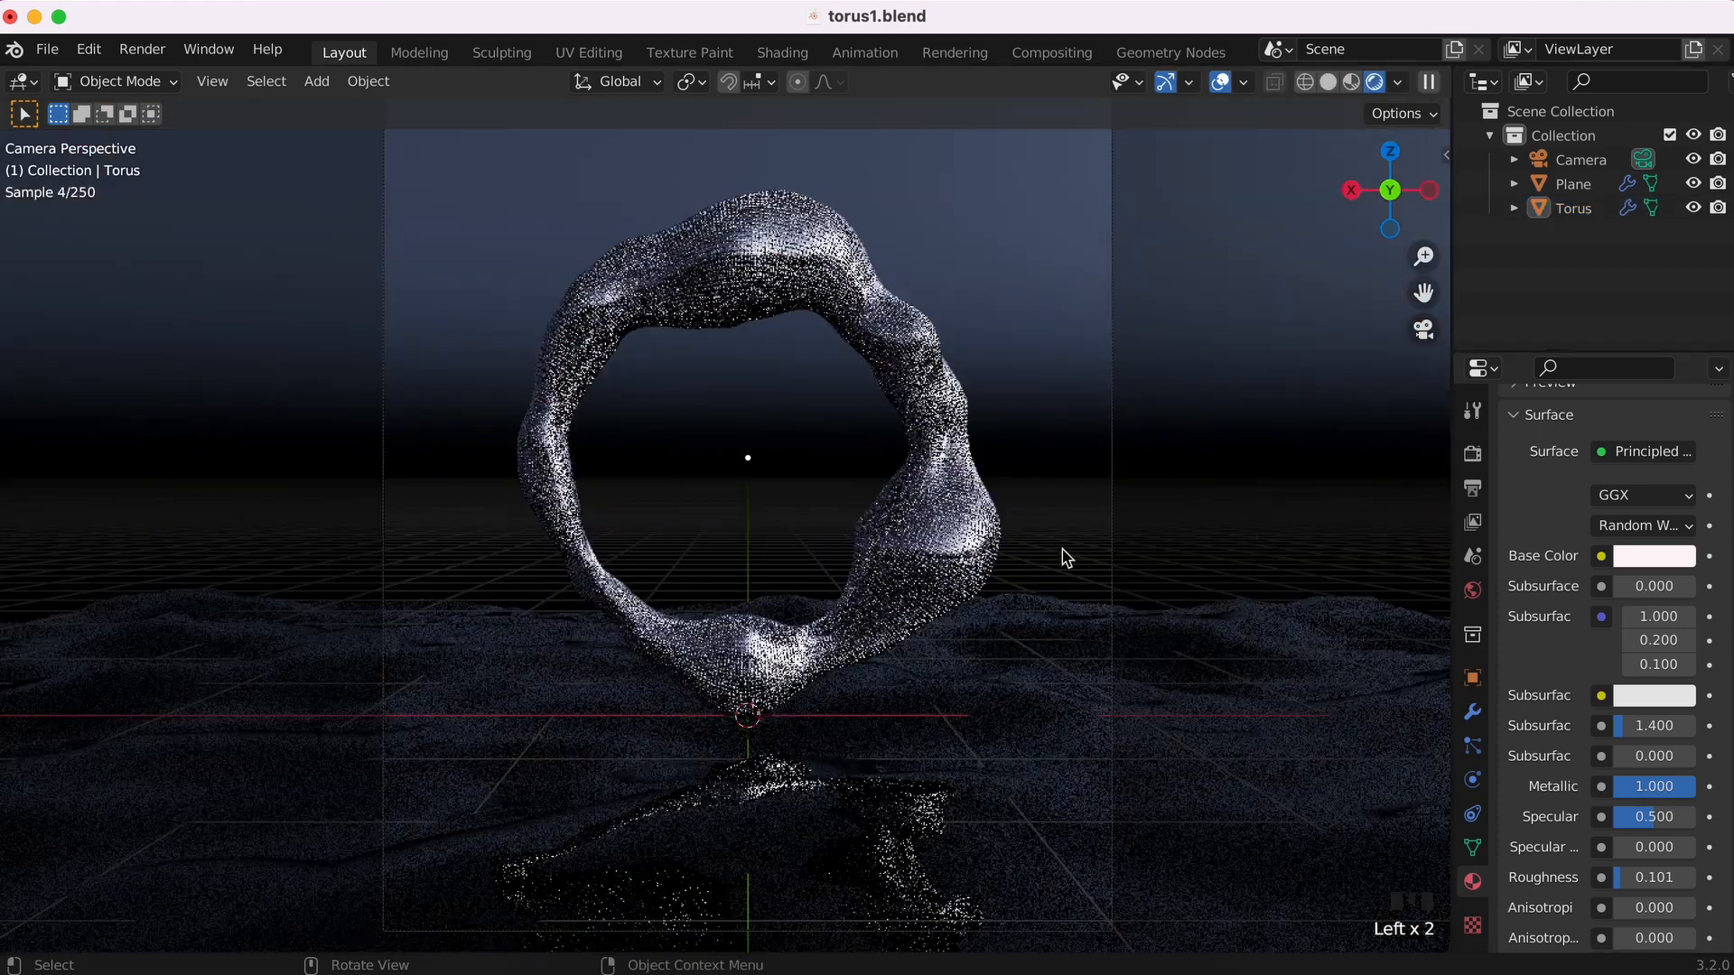
# - Move the floor plane about 2.3 m away from the camera along Y
pyautogui.click(1472, 595)
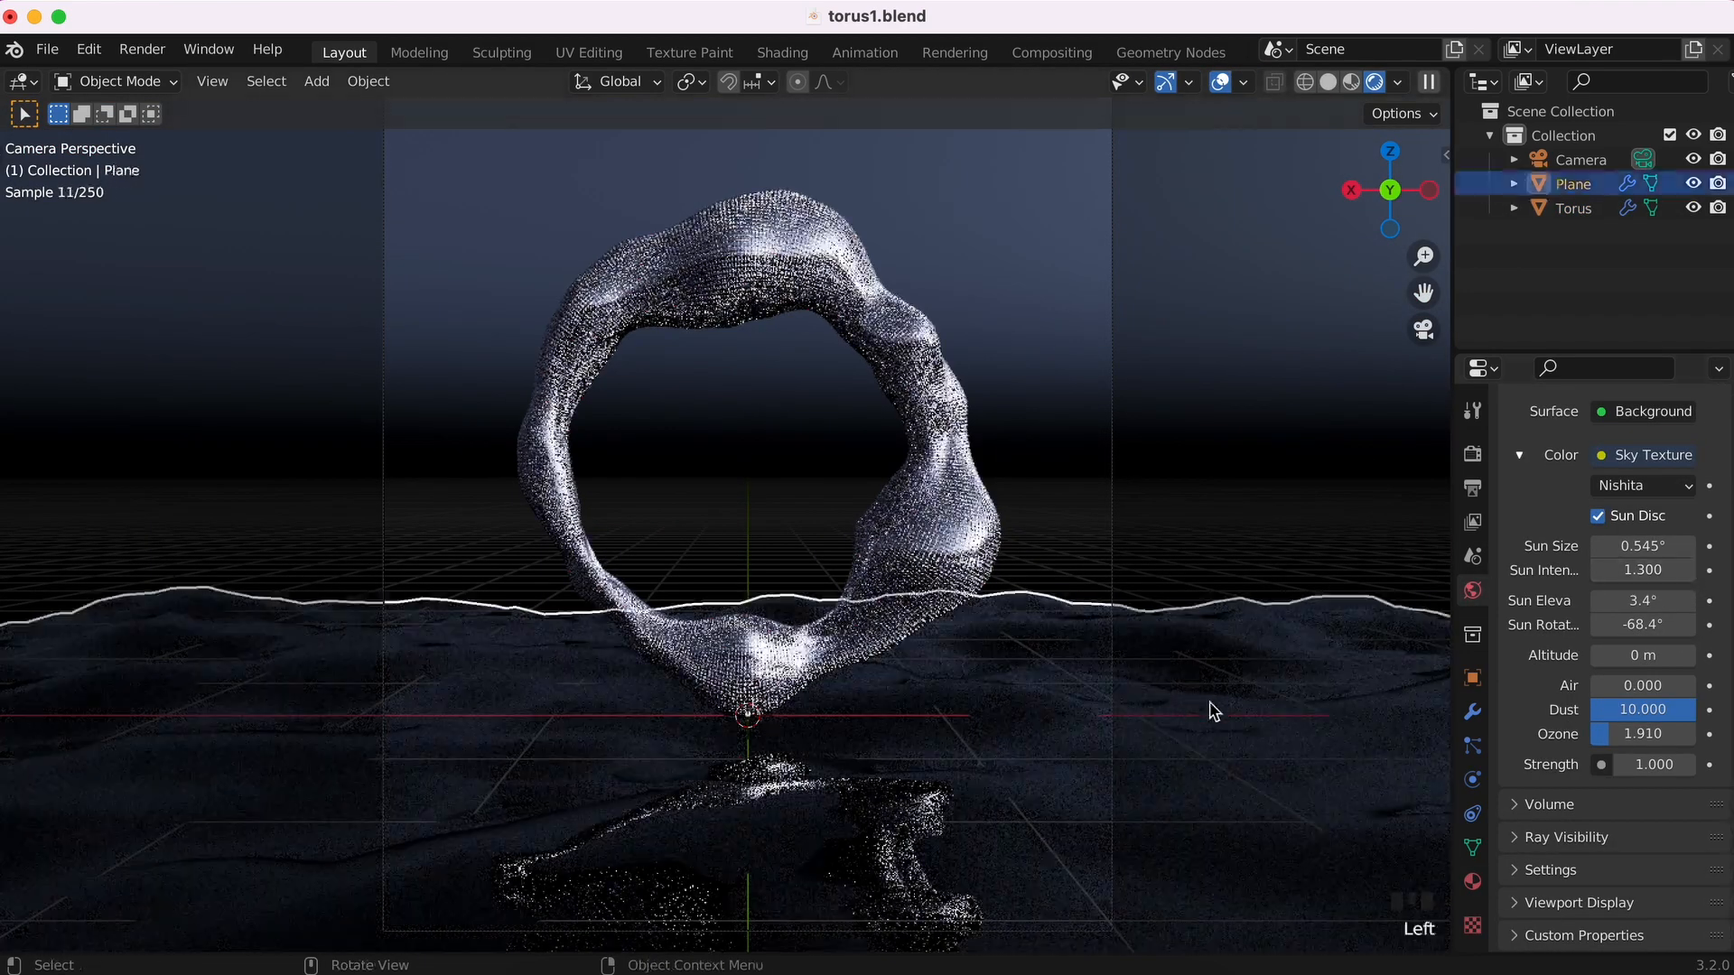
pyautogui.press('g')
pyautogui.press('y')
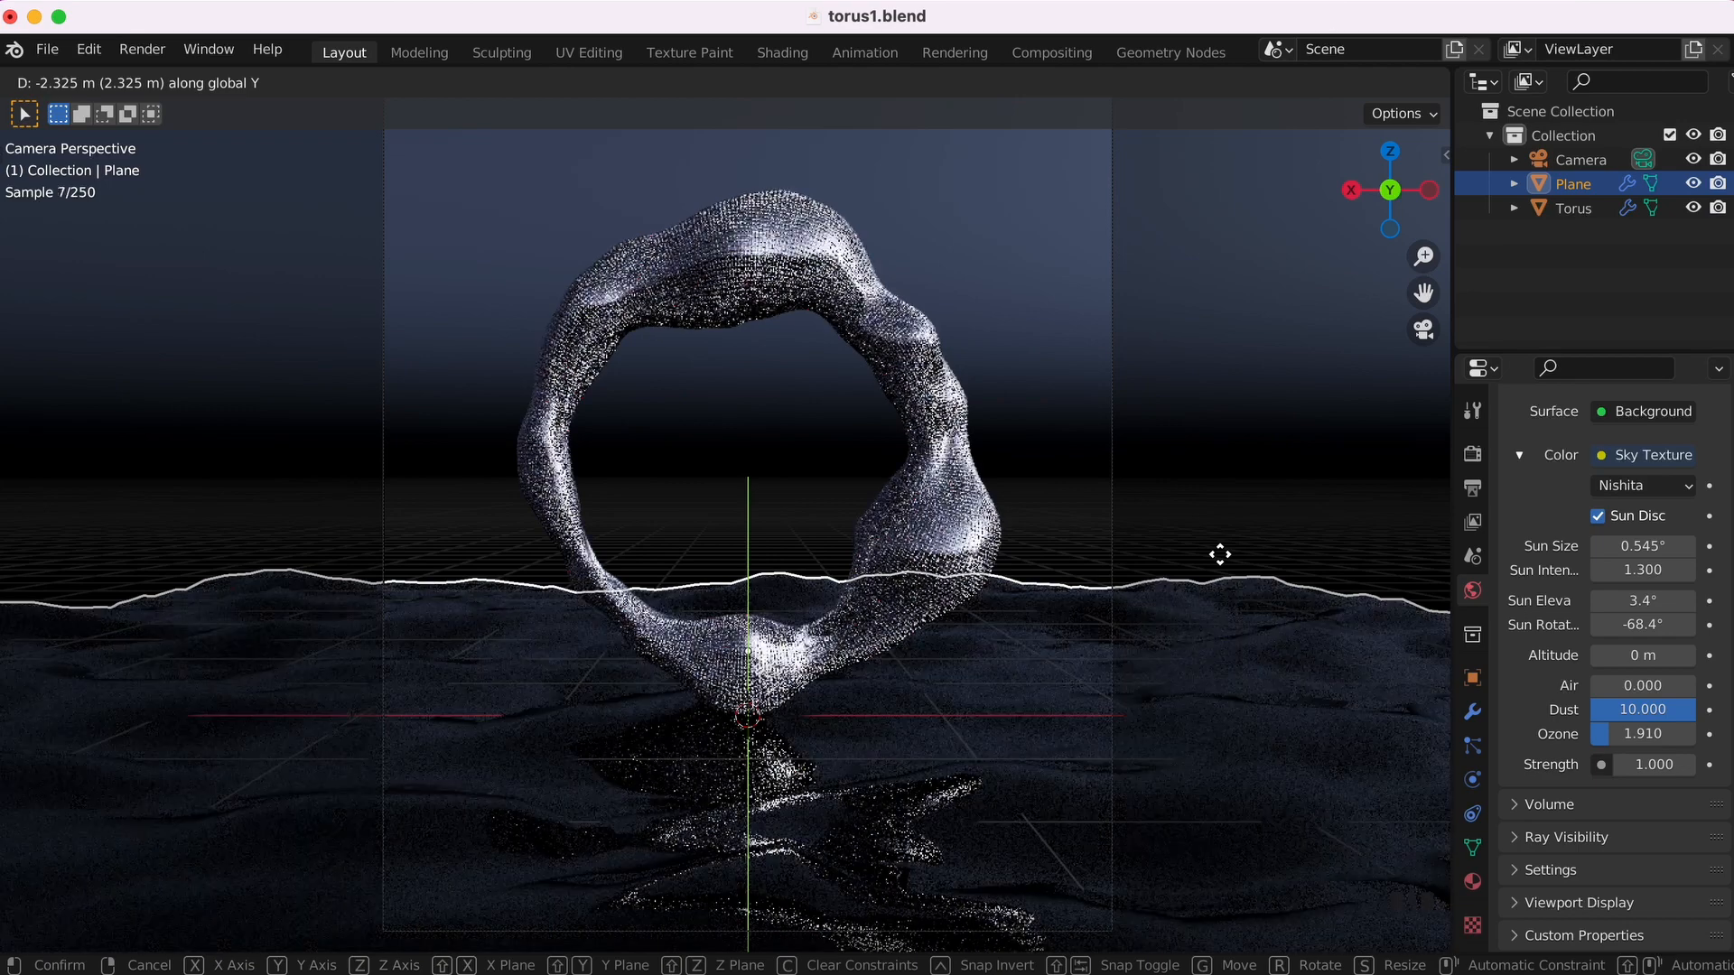
pyautogui.click(1220, 555)
pyautogui.click(1231, 510)
pyautogui.keyDown('super'); pyautogui.scroll(-3, 1230, 510); pyautogui.keyUp('super')
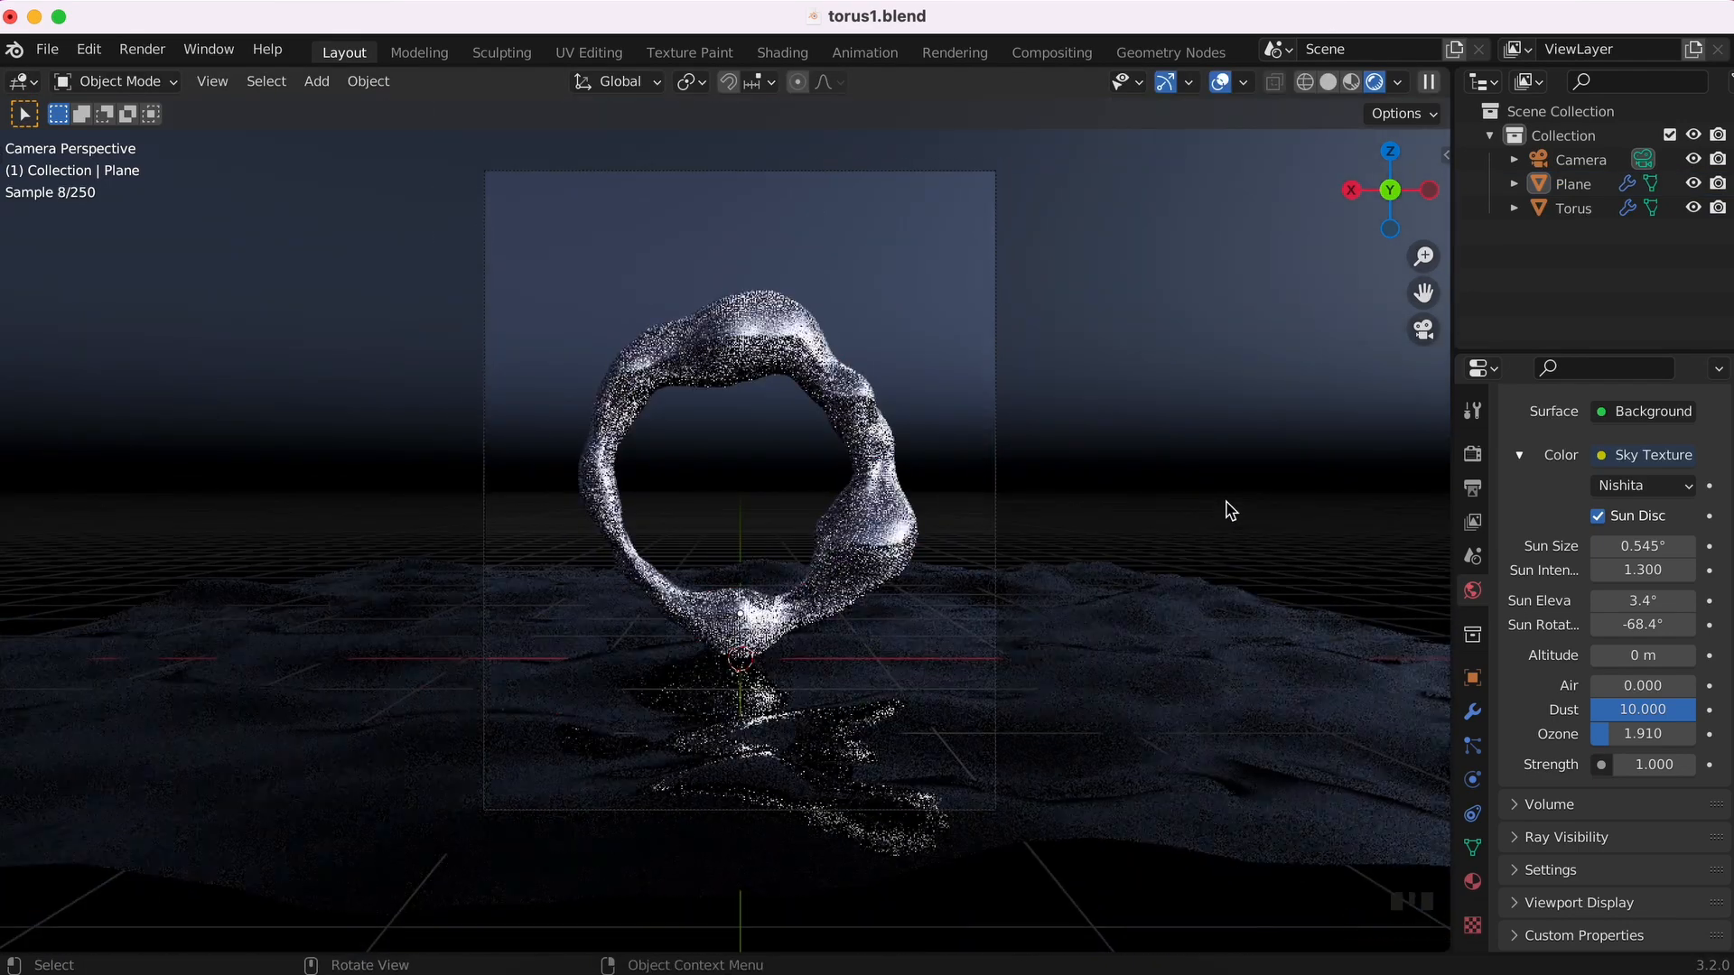
# - Move the floor plane over 3 m toward the camera along Y, and nudge it slightly back
pyautogui.click(1207, 704)
pyautogui.press('g')
pyautogui.press('y')
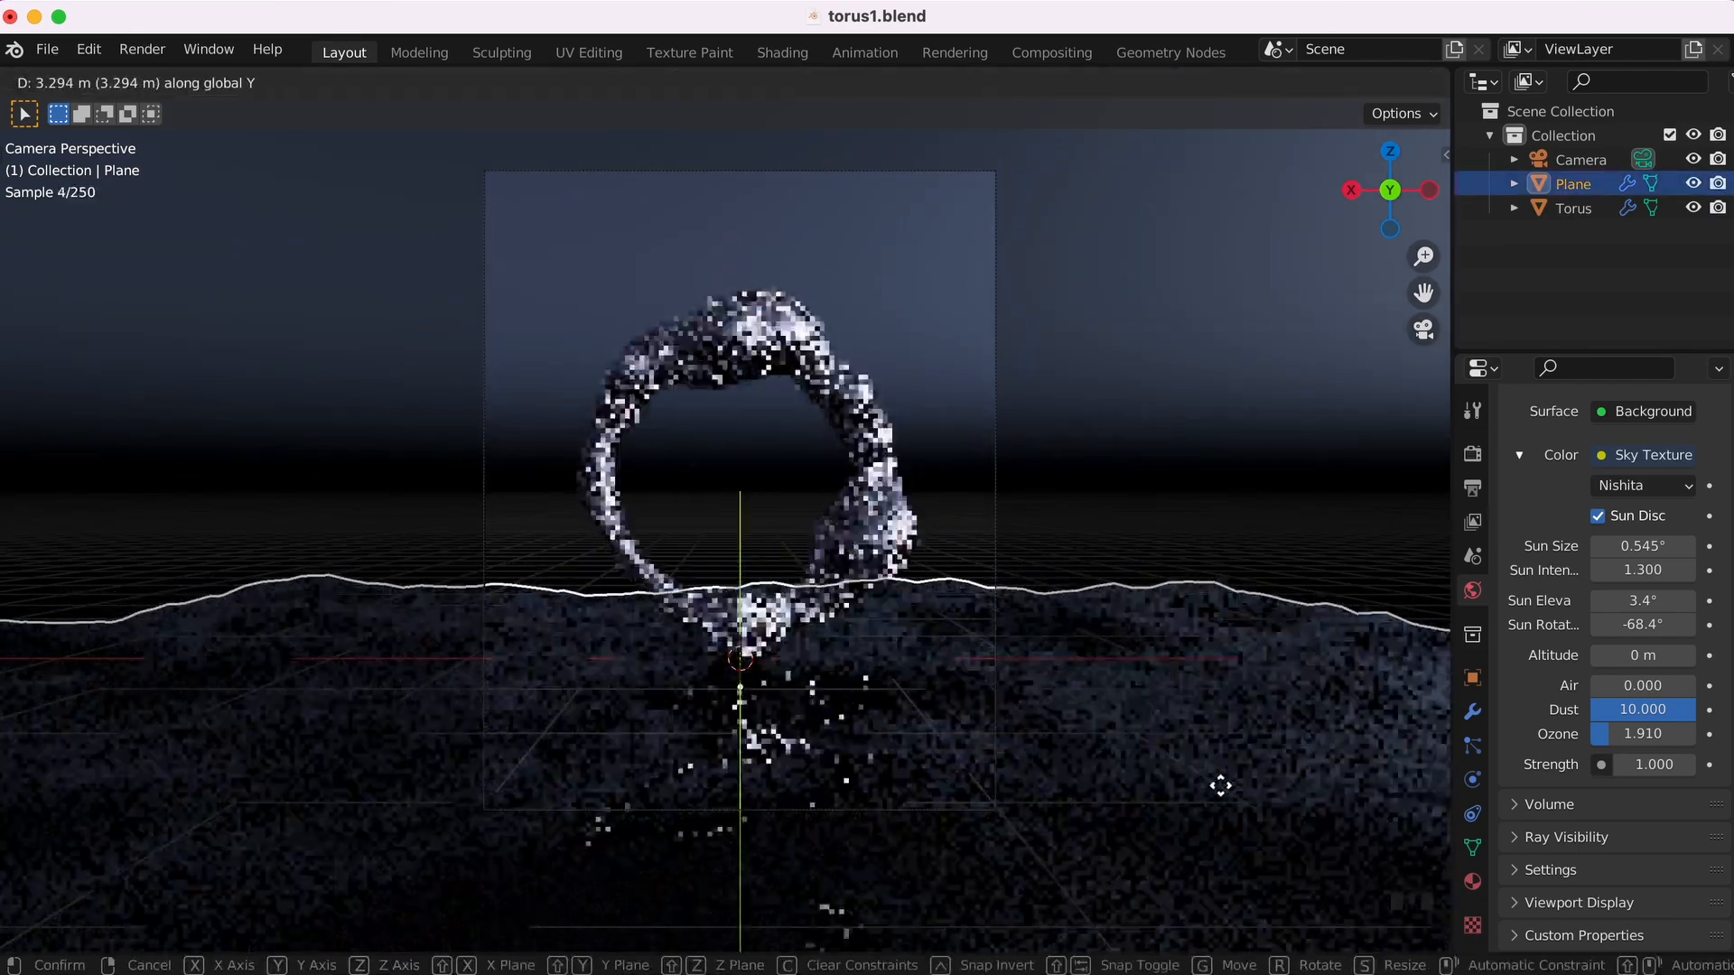
pyautogui.click(1221, 803)
pyautogui.click(1219, 495)
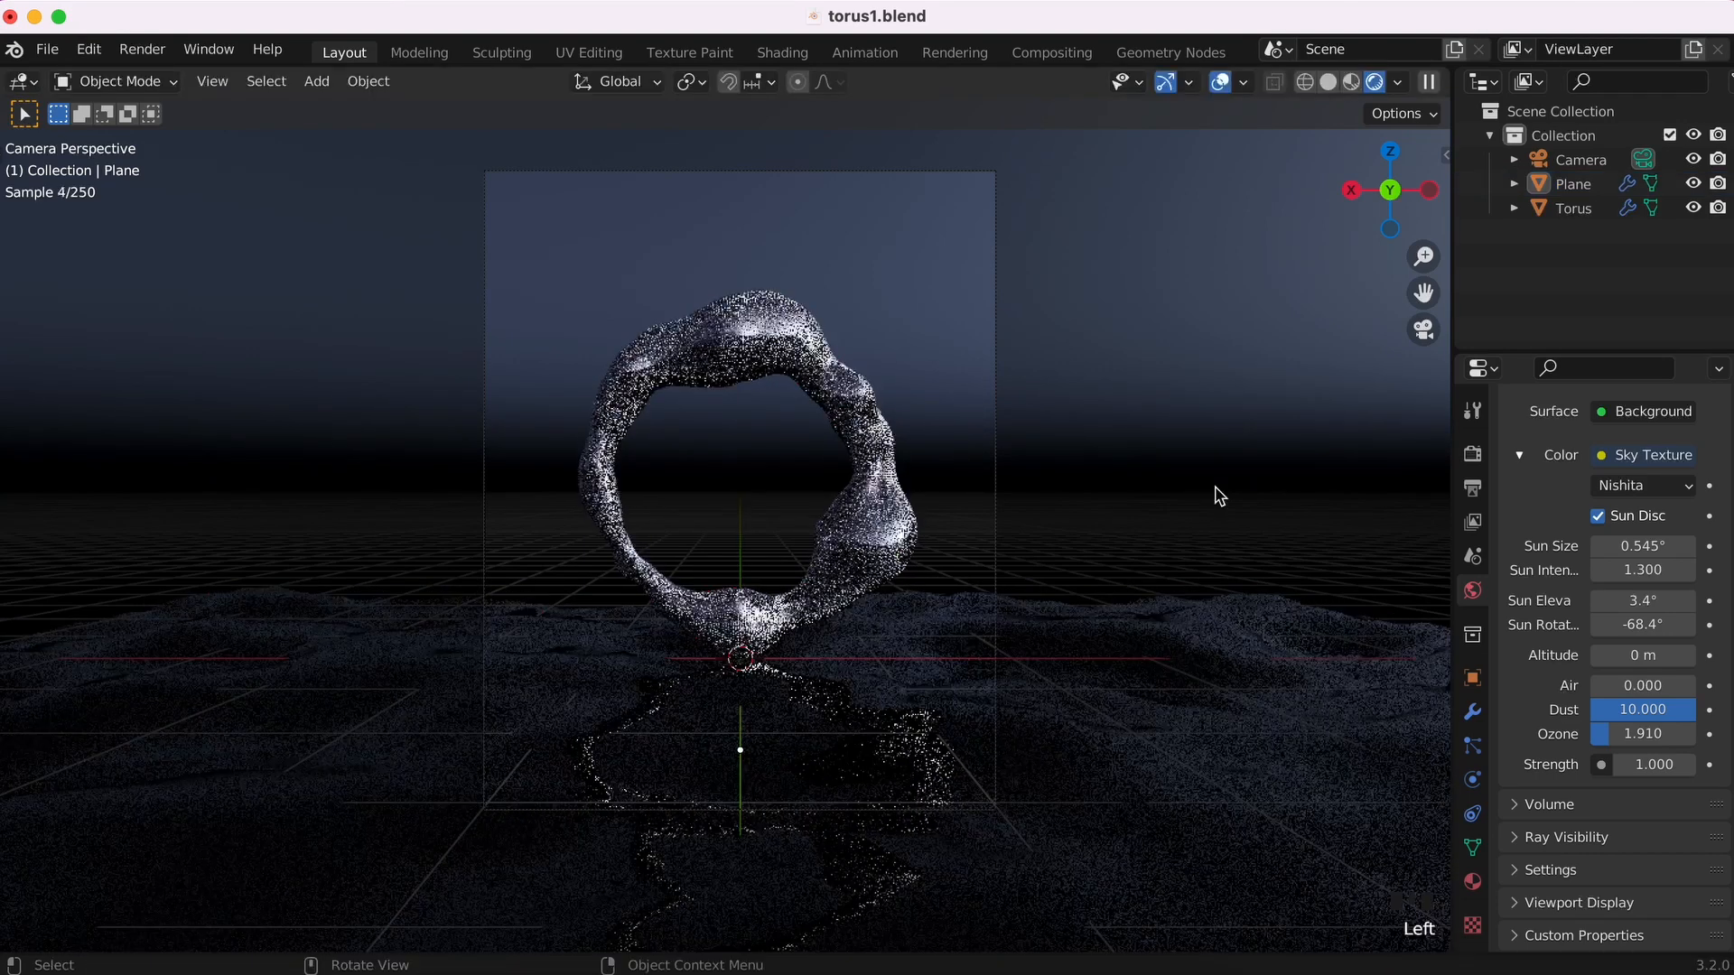
pyautogui.click(1180, 611)
pyautogui.press('g')
pyautogui.press('y')
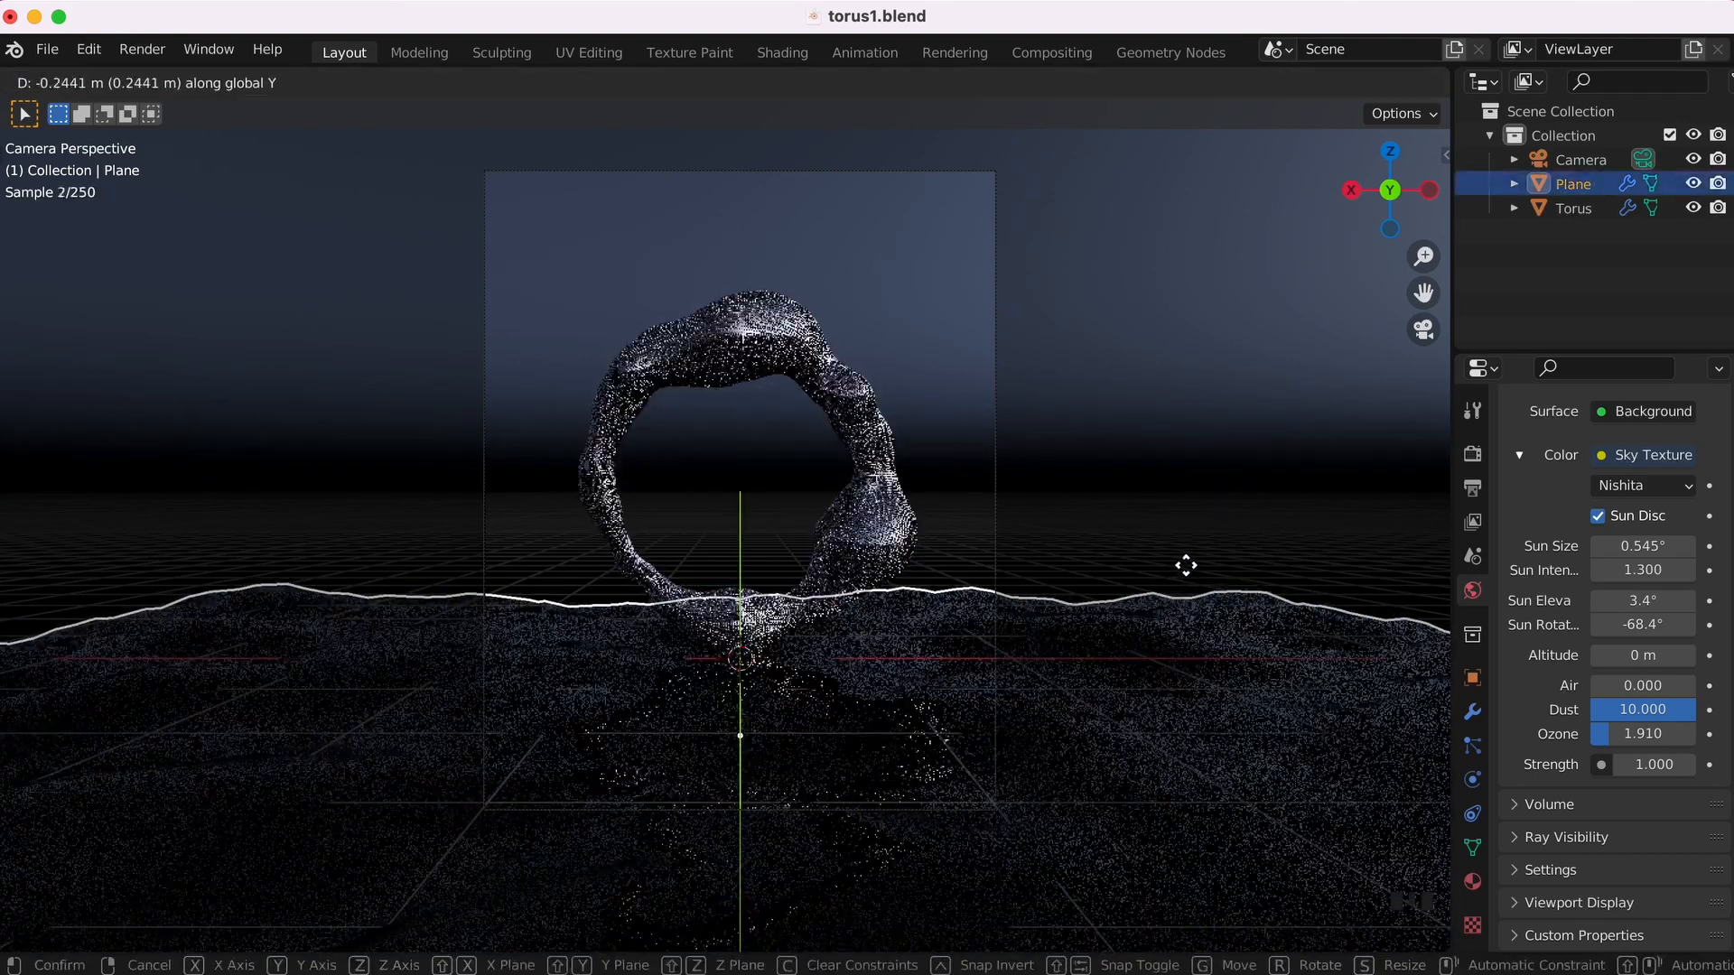
pyautogui.click(1189, 527)
pyautogui.click(1164, 438)
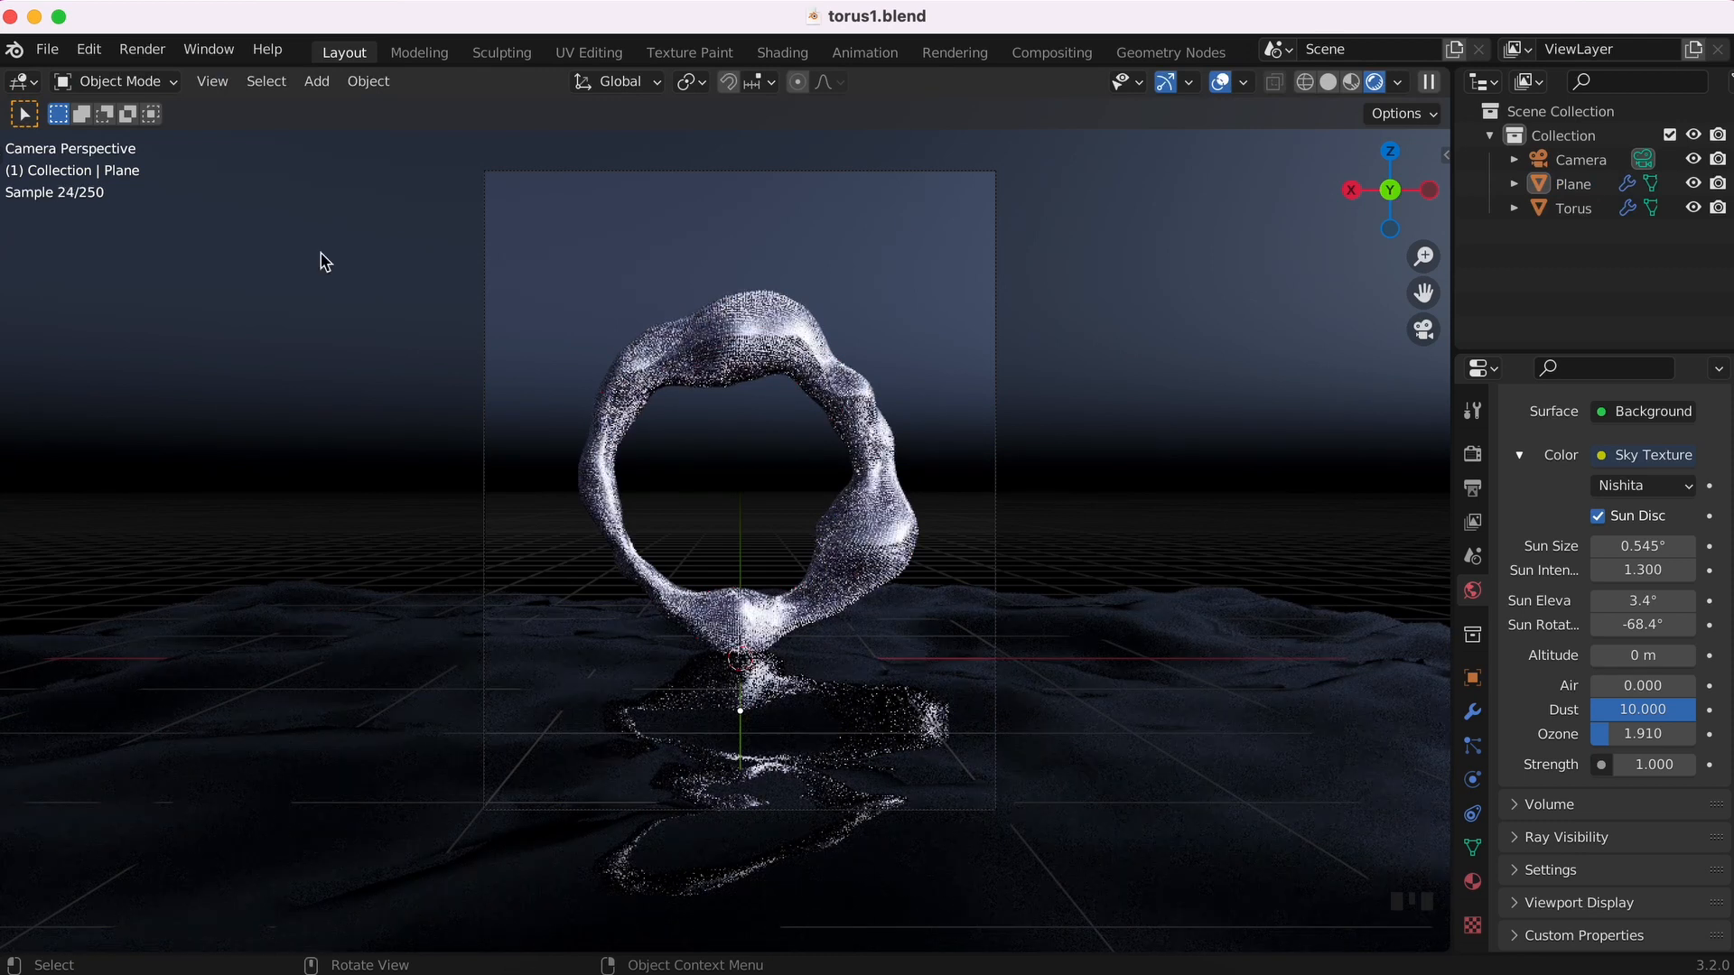
# - Switch the viewport to solid shading and render the image
pyautogui.click(1328, 82)
pyautogui.click(143, 50)
pyautogui.click(173, 78)
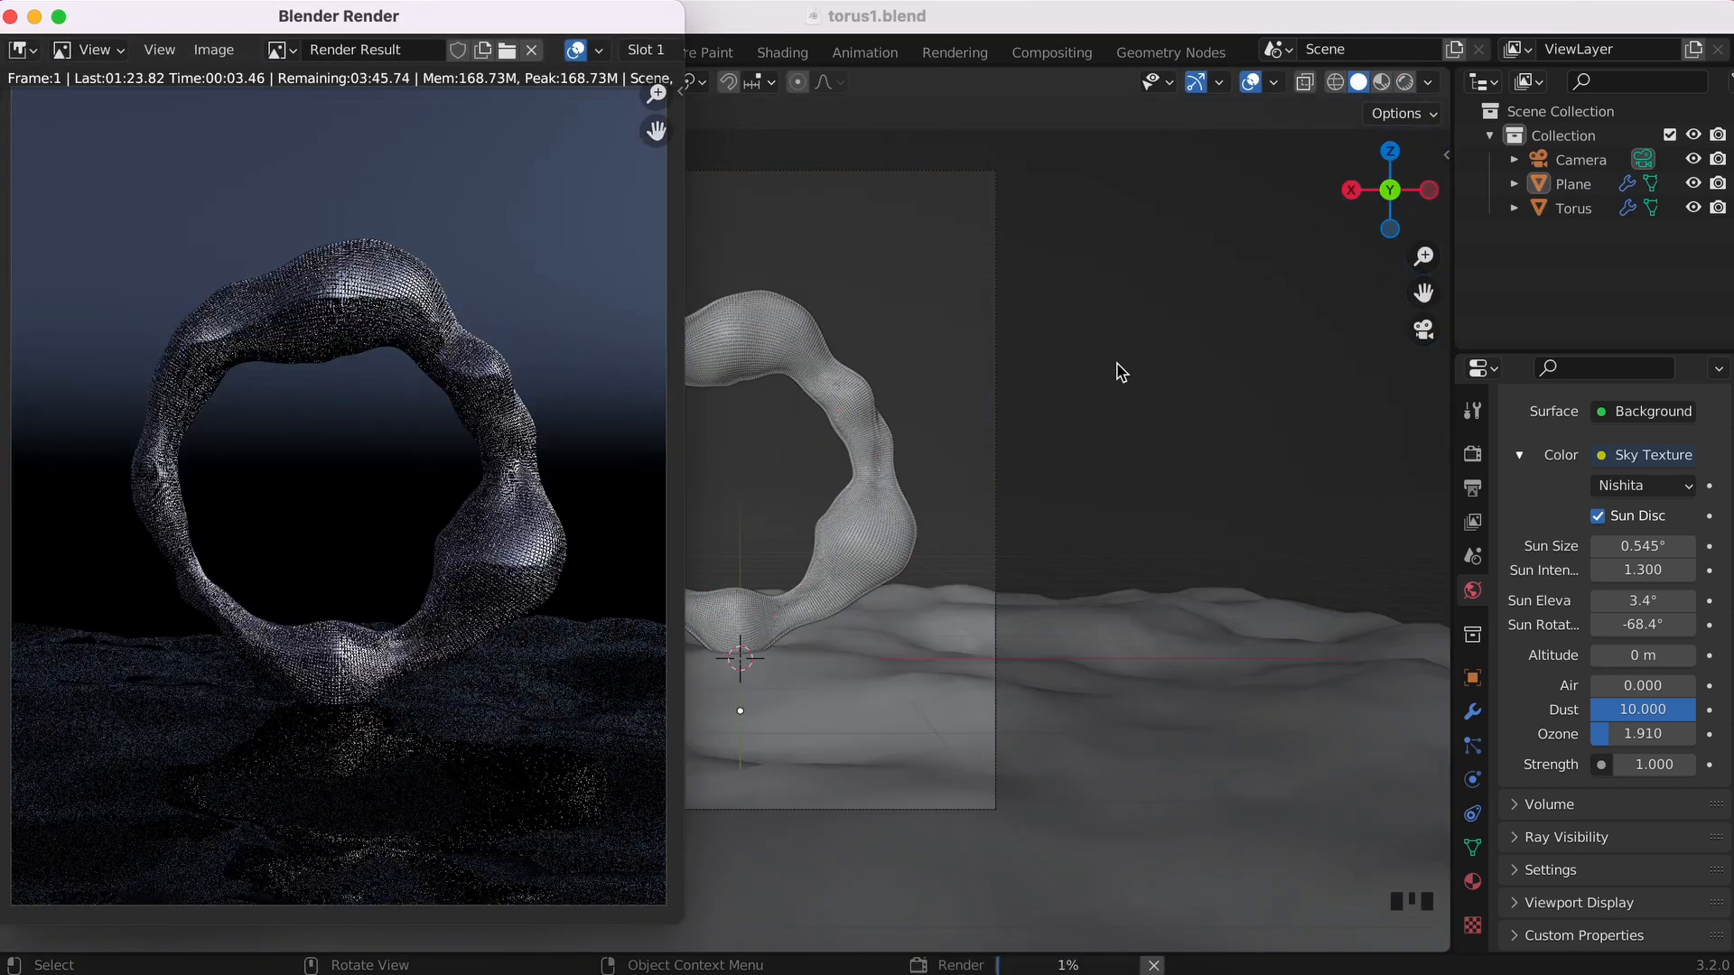
# - Move the floor plane about 0.8 m toward the camera along Y
pyautogui.click(1098, 704)
pyautogui.press('g')
pyautogui.press('y')
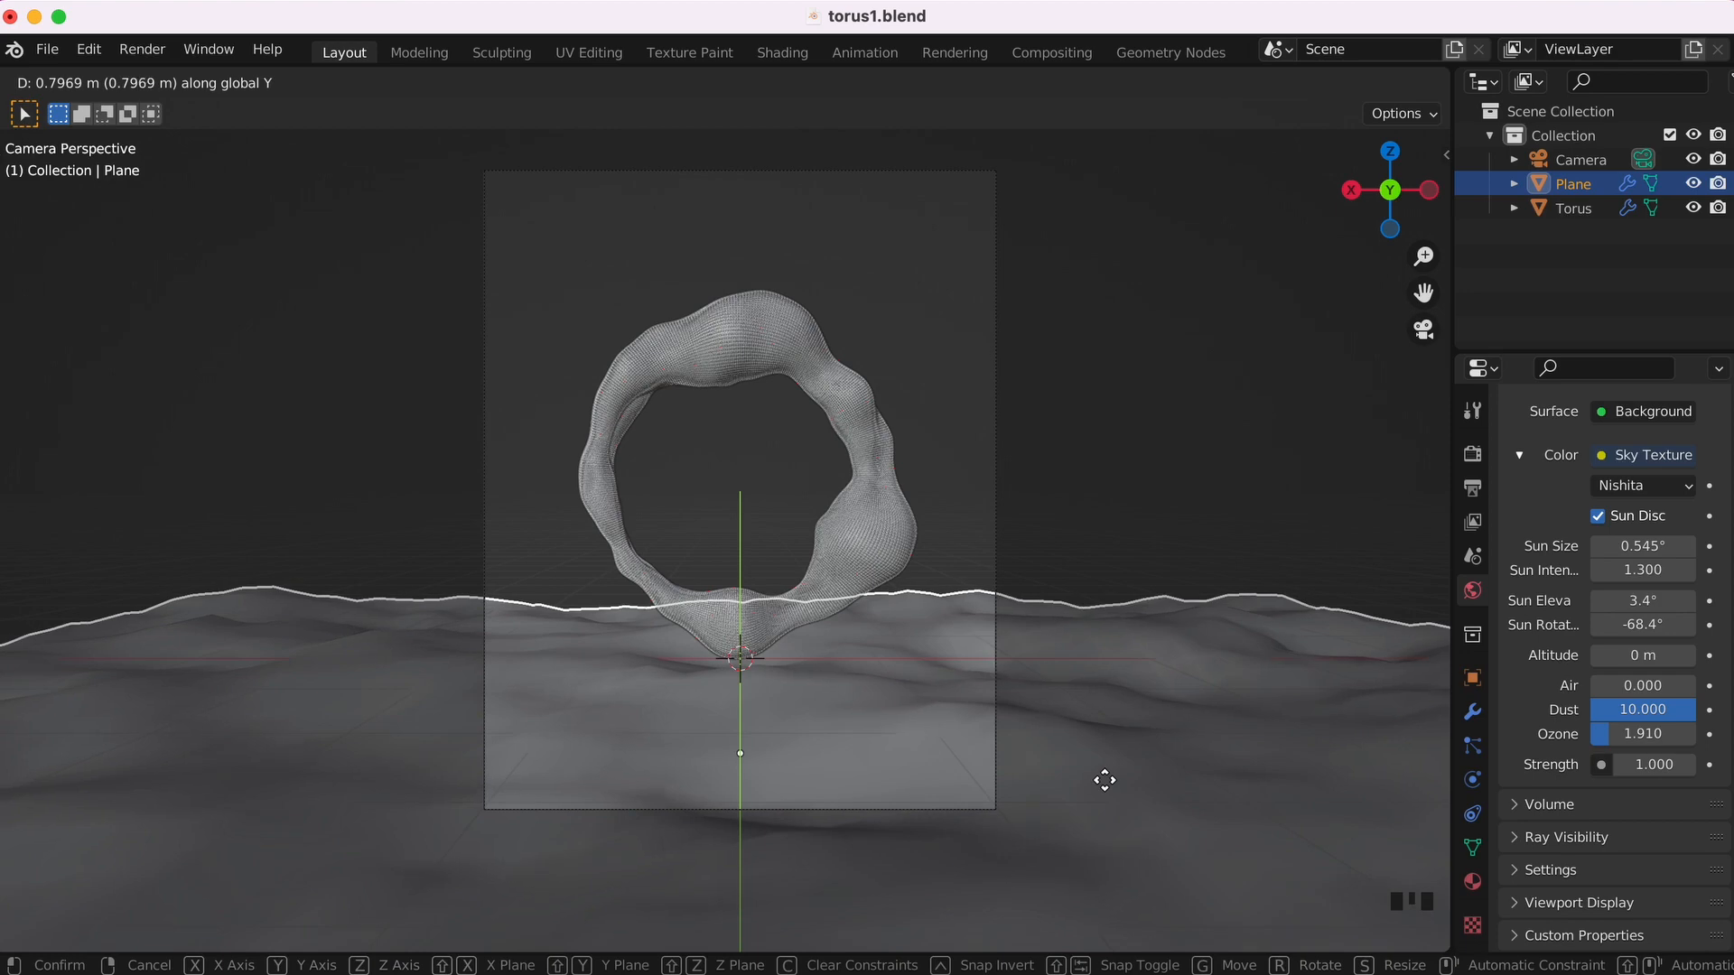
pyautogui.click(1104, 781)
# - Inspect the selected torus from beneath the floor, return to the rendered camera view and save the file
pyautogui.click(1389, 228)
pyautogui.scroll(5, 991, 463)
pyautogui.click(1573, 209)
pyautogui.scroll(-2, 1112, 422)
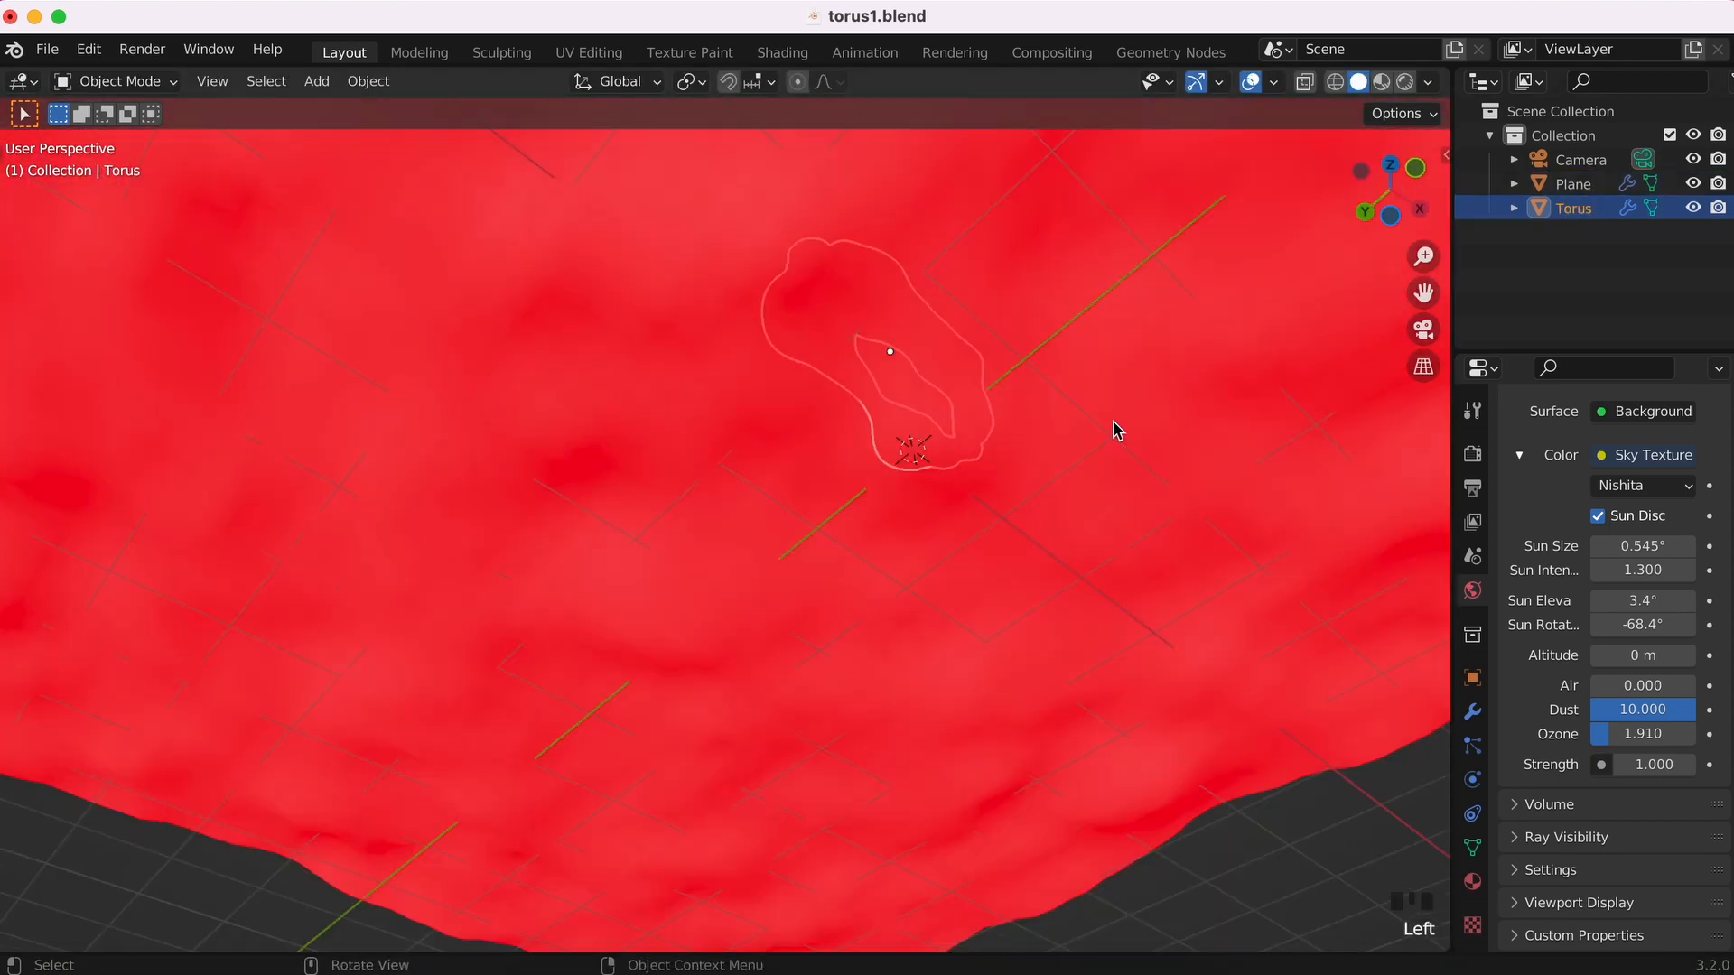
pyautogui.scroll(10, 1116, 428)
pyautogui.click(1423, 330)
pyautogui.keyDown('super'); pyautogui.scroll(4, 1087, 481); pyautogui.keyUp('super')
pyautogui.click(1404, 82)
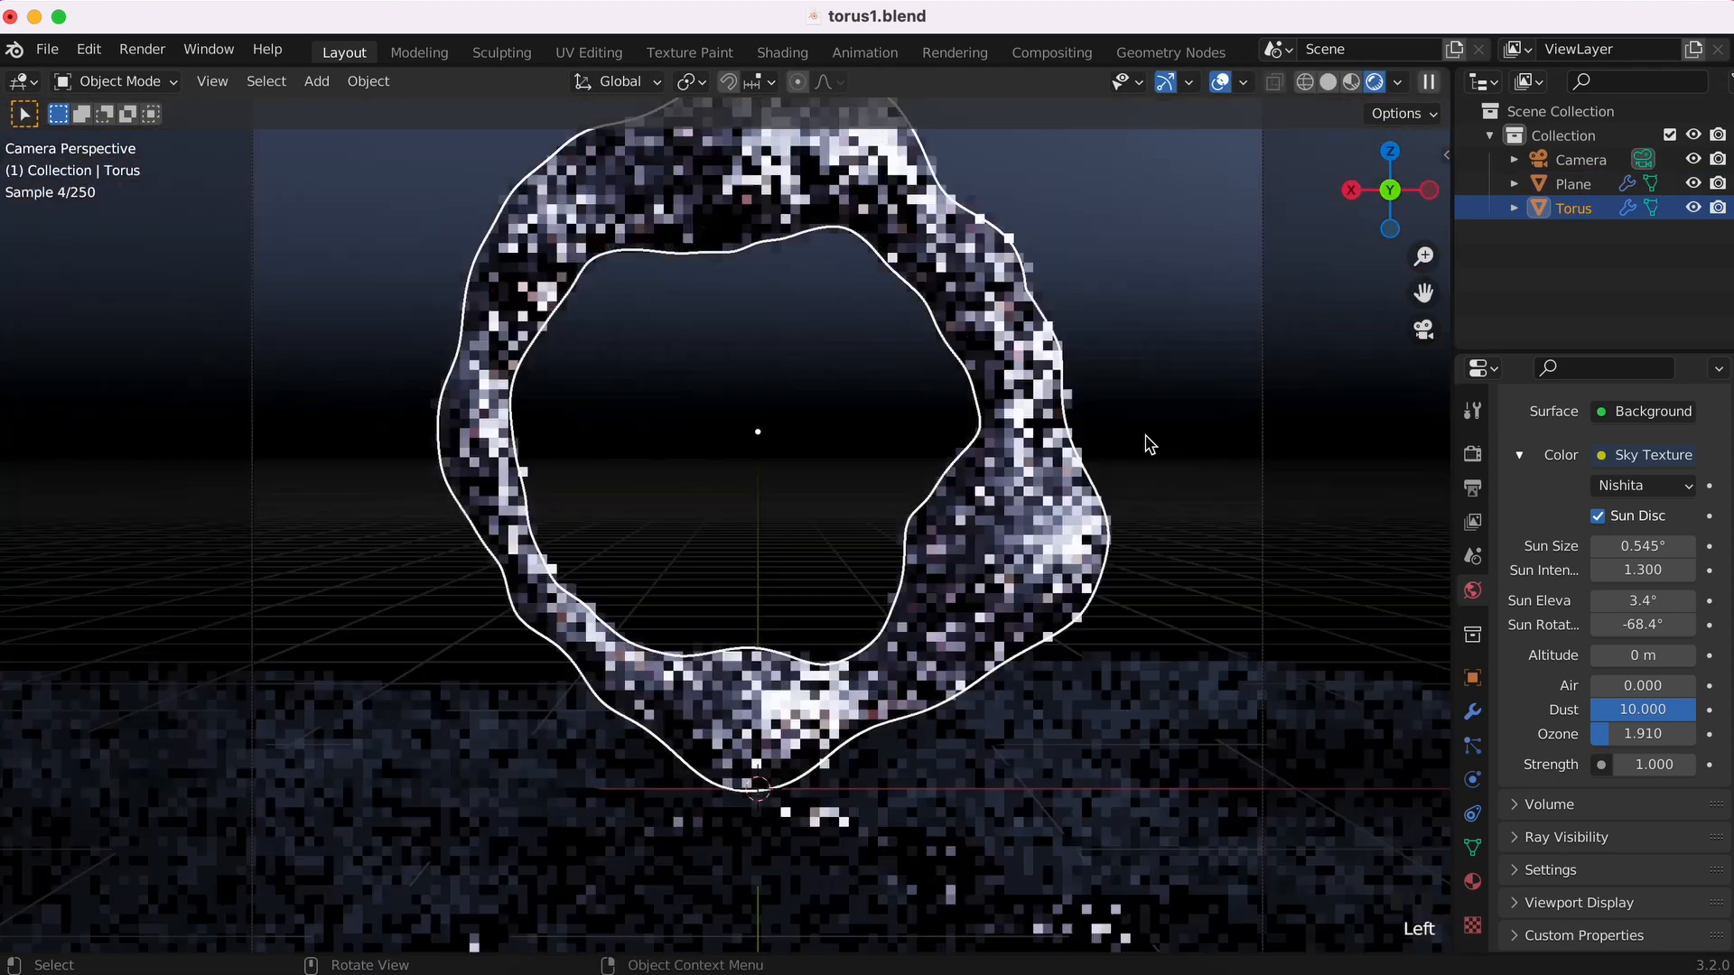
pyautogui.press('super+s')
pyautogui.scroll(-4, 1246, 453)
pyautogui.scroll(3, 1258, 452)
# - Set the output resolution to 1920 × 1080 px
pyautogui.click(1472, 454)
pyautogui.click(1474, 491)
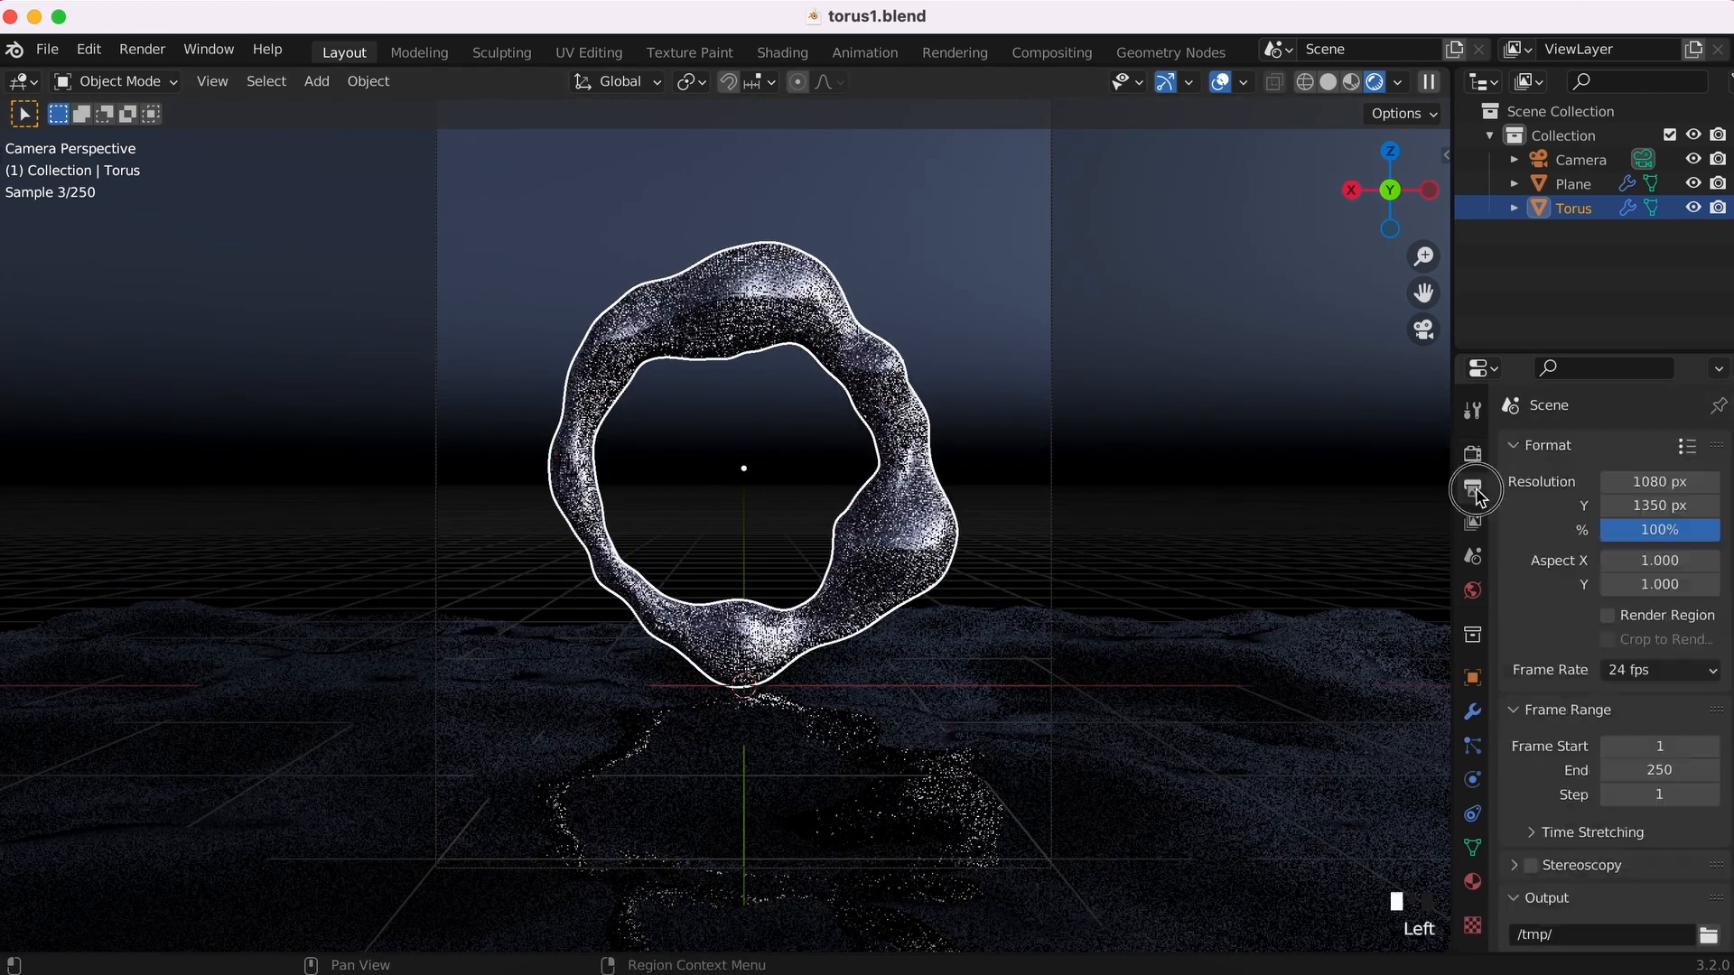
pyautogui.click(1660, 481)
pyautogui.write('1920')
pyautogui.press('Tab')
pyautogui.write('1080')
pyautogui.press('Return')
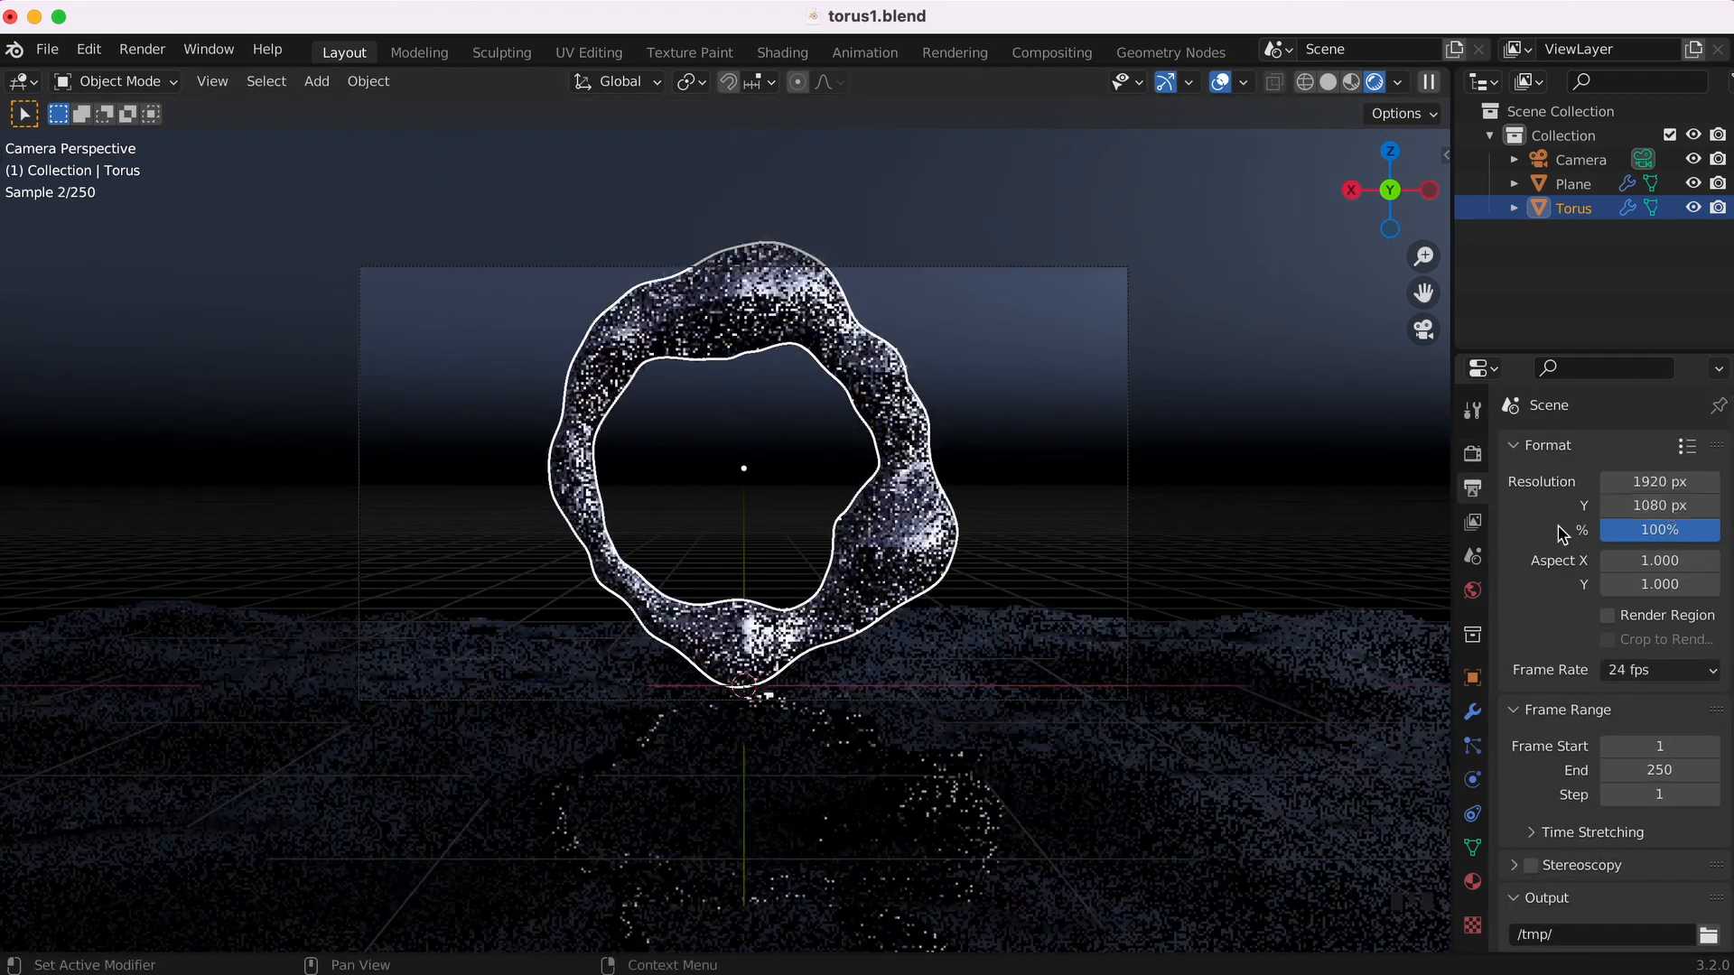
# - Move the camera back along Y to fit the whole torus in the landscape frame
pyautogui.click(1272, 493)
pyautogui.click(1129, 506)
pyautogui.press('g')
pyautogui.press('y')
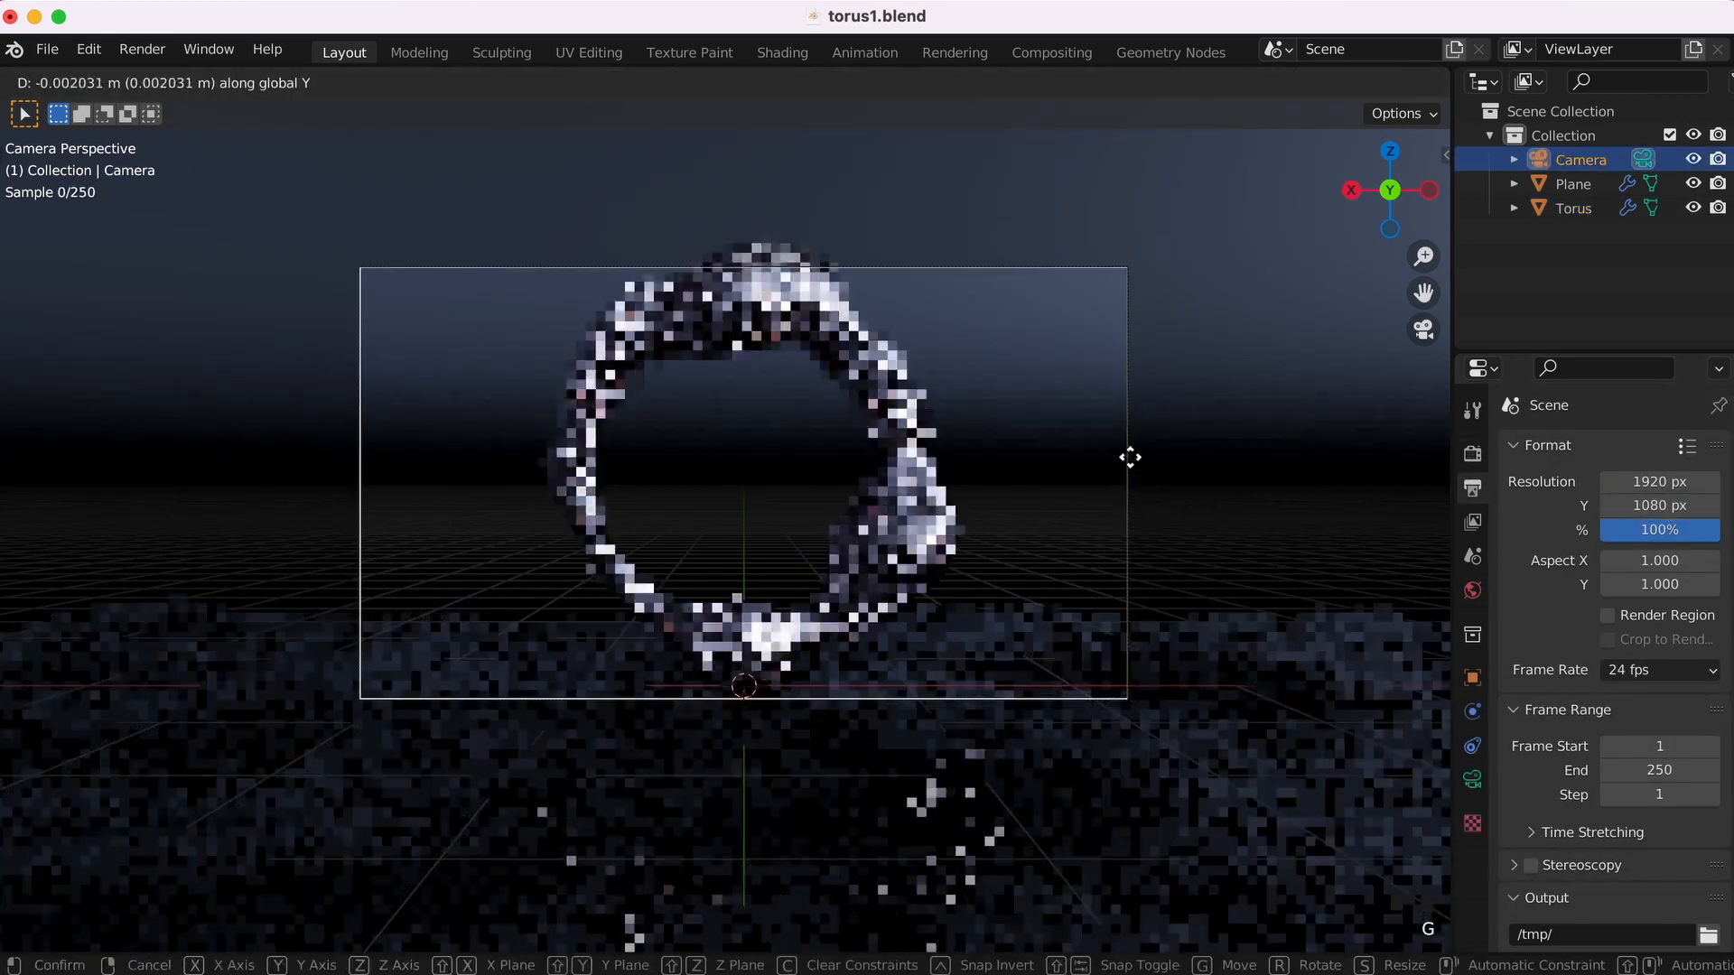
pyautogui.click(1155, 687)
# - Move the floor plane about 1.9 m away from the camera along Y
pyautogui.click(1270, 746)
pyautogui.press('g')
pyautogui.press('y')
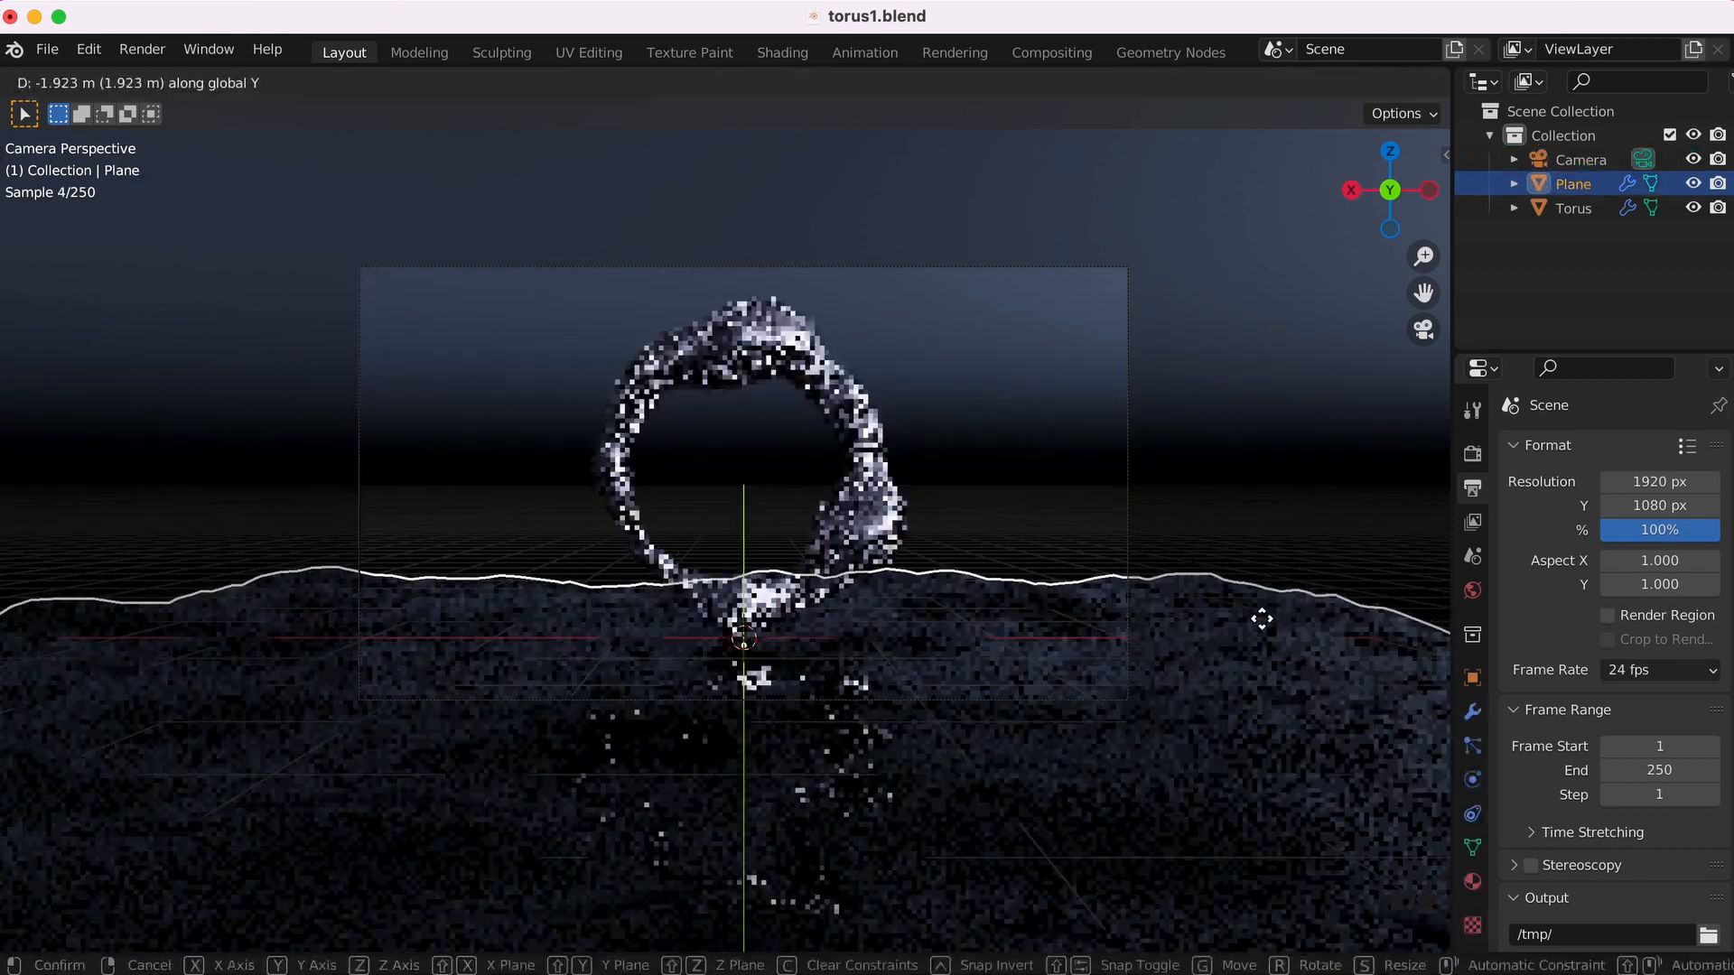
pyautogui.click(1262, 617)
pyautogui.click(1260, 432)
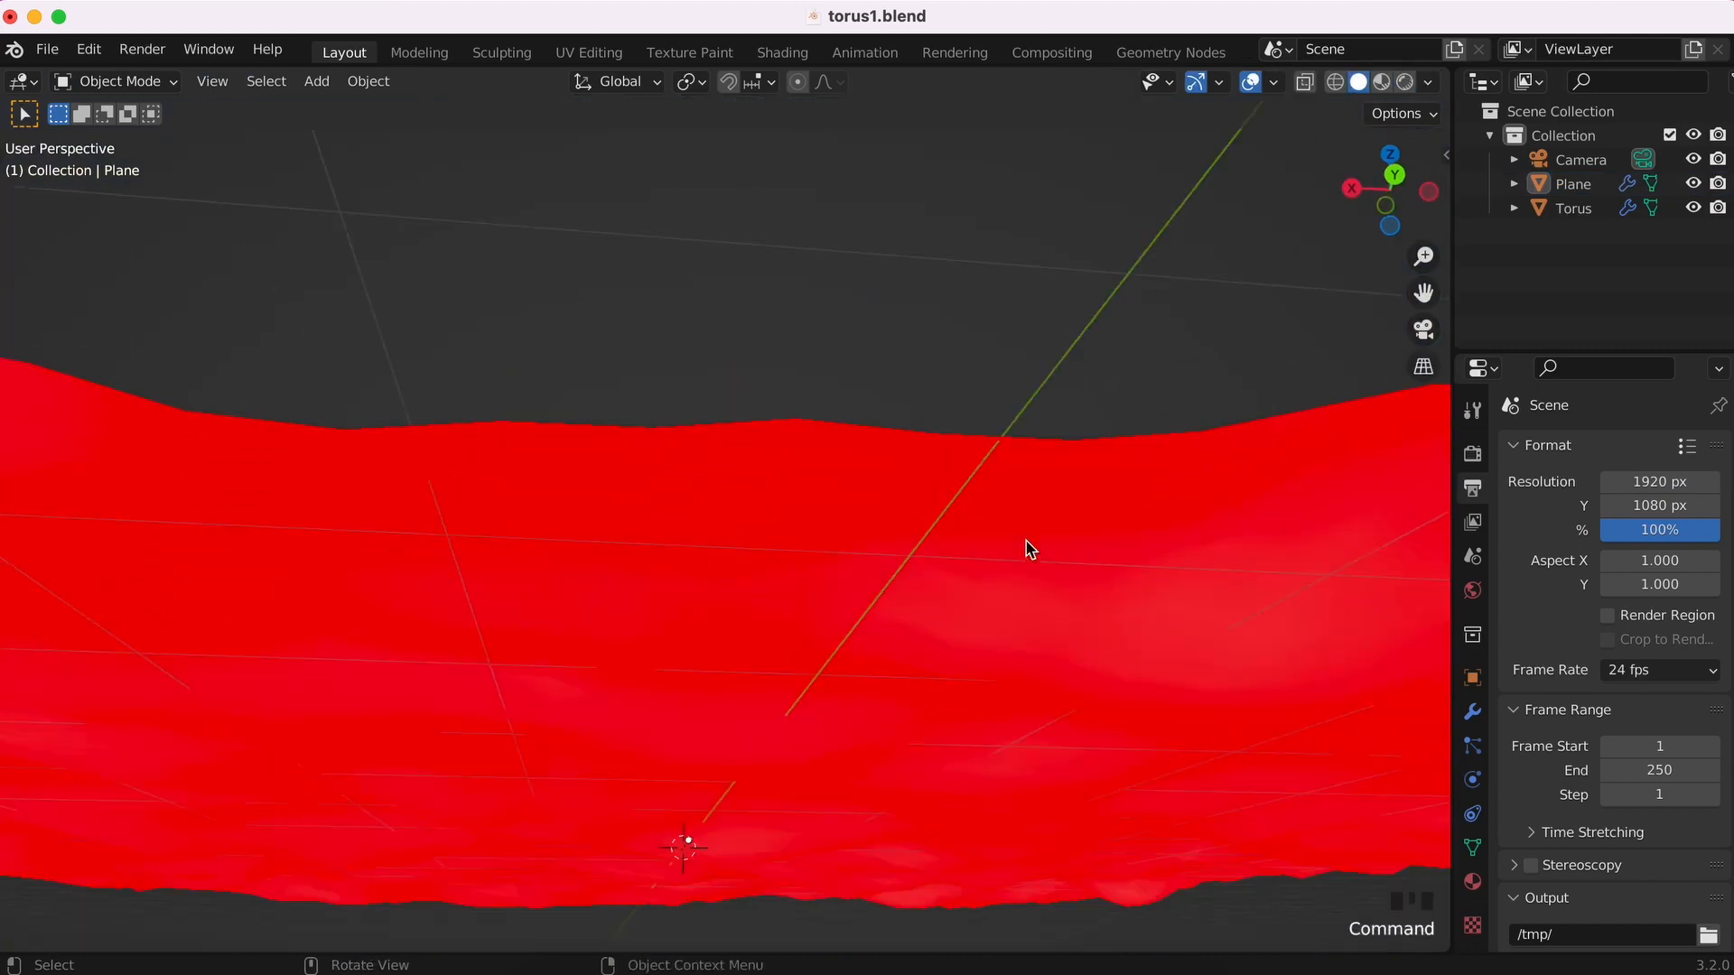
# - Return to the camera view and raise the camera slightly along Z to reframe the torus
pyautogui.scroll(10, 1026, 539)
pyautogui.press('KP_0')
pyautogui.press('KP_0')
pyautogui.press('KP_0')
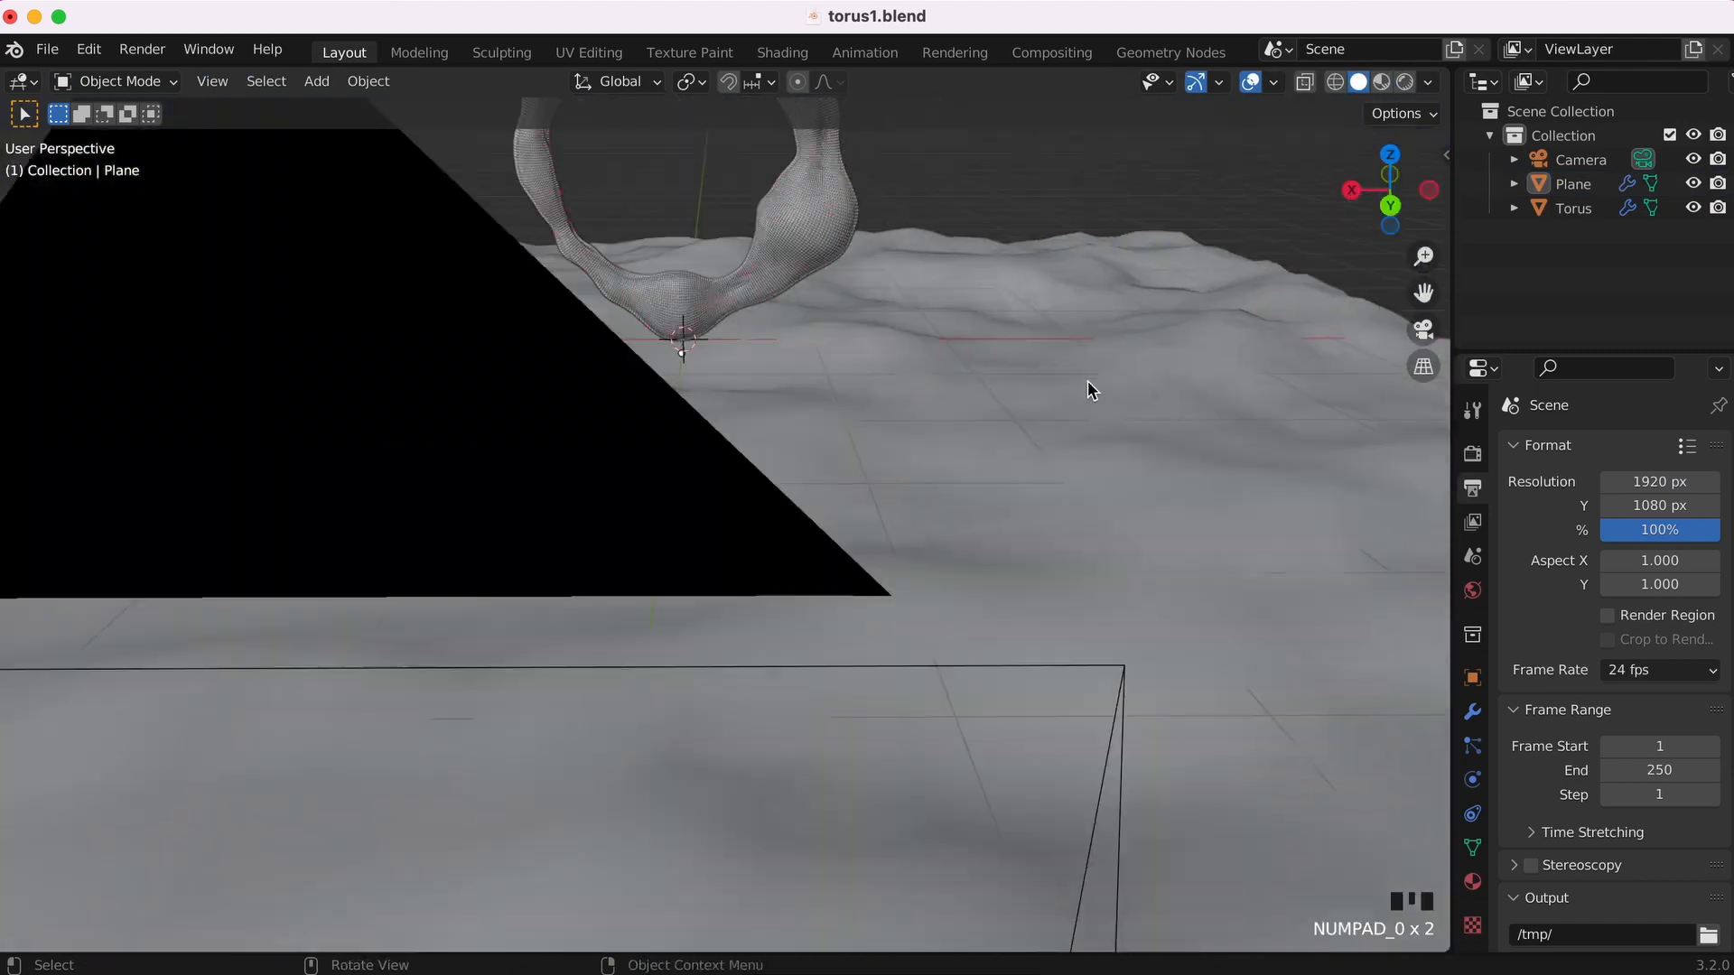
pyautogui.keyDown('super'); pyautogui.scroll(-8, 1087, 383); pyautogui.keyUp('super')
pyautogui.keyDown('super'); pyautogui.scroll(4, 1087, 383); pyautogui.keyUp('super')
pyautogui.click(1160, 439)
pyautogui.press('g')
pyautogui.press('z')
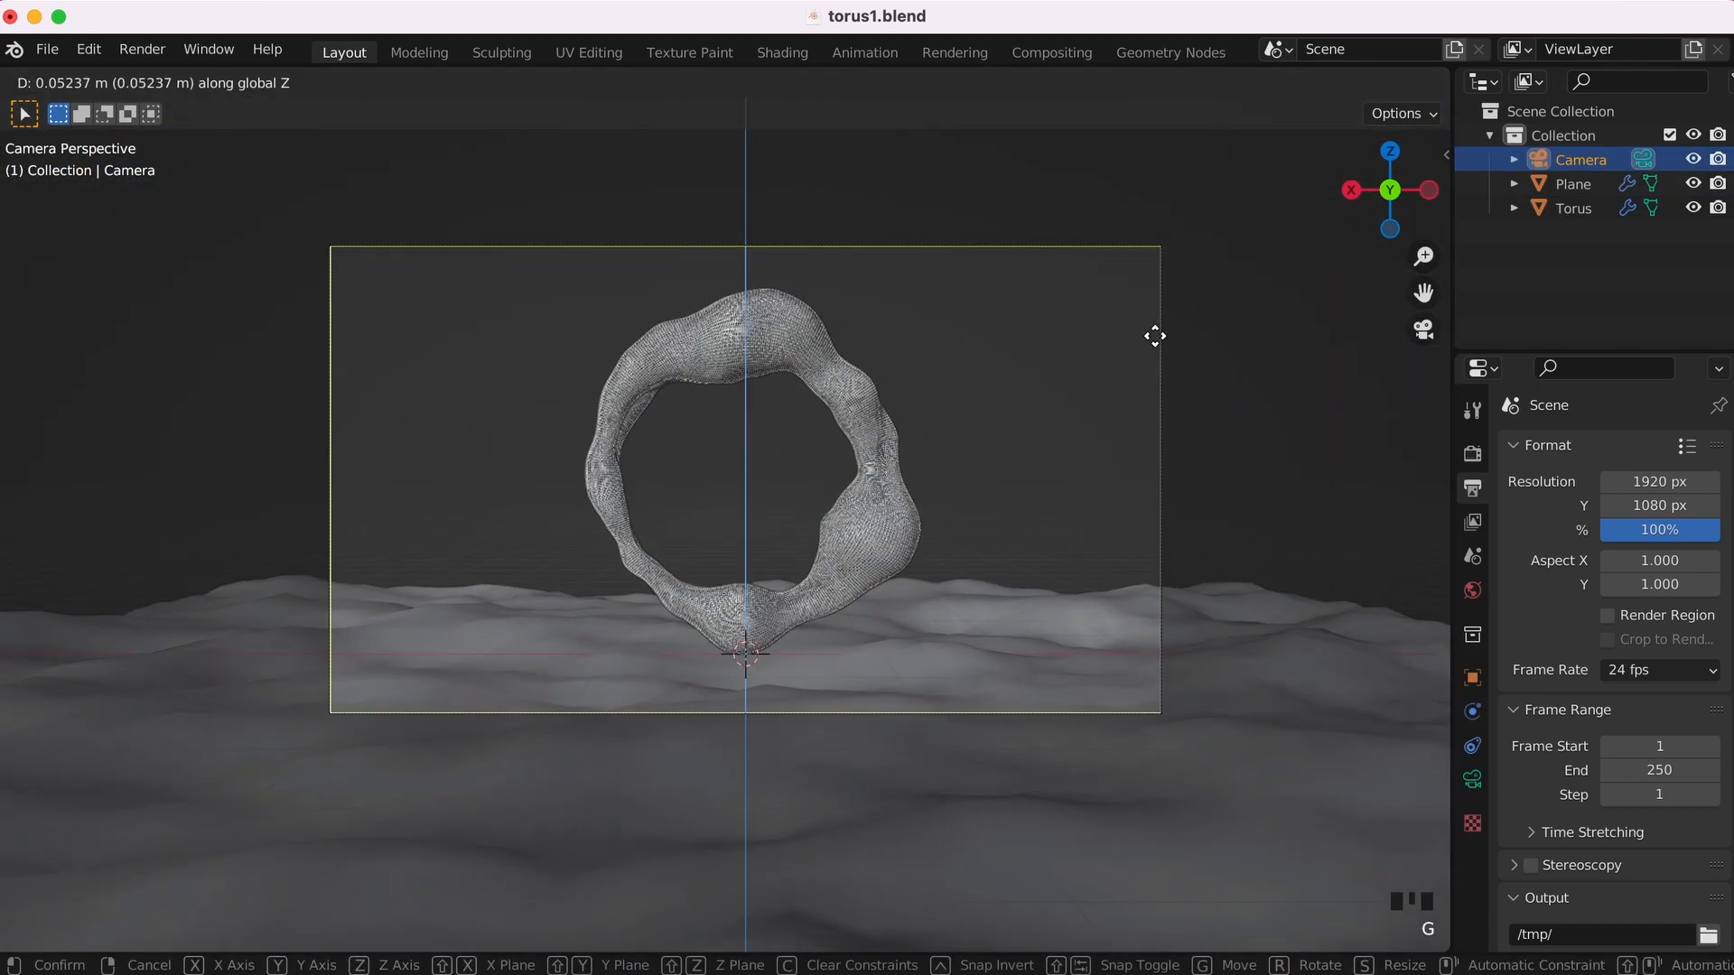
pyautogui.click(1281, 589)
# - Push the floor plane farther back from the camera along Y
pyautogui.click(1279, 596)
pyautogui.press('g')
pyautogui.press('y')
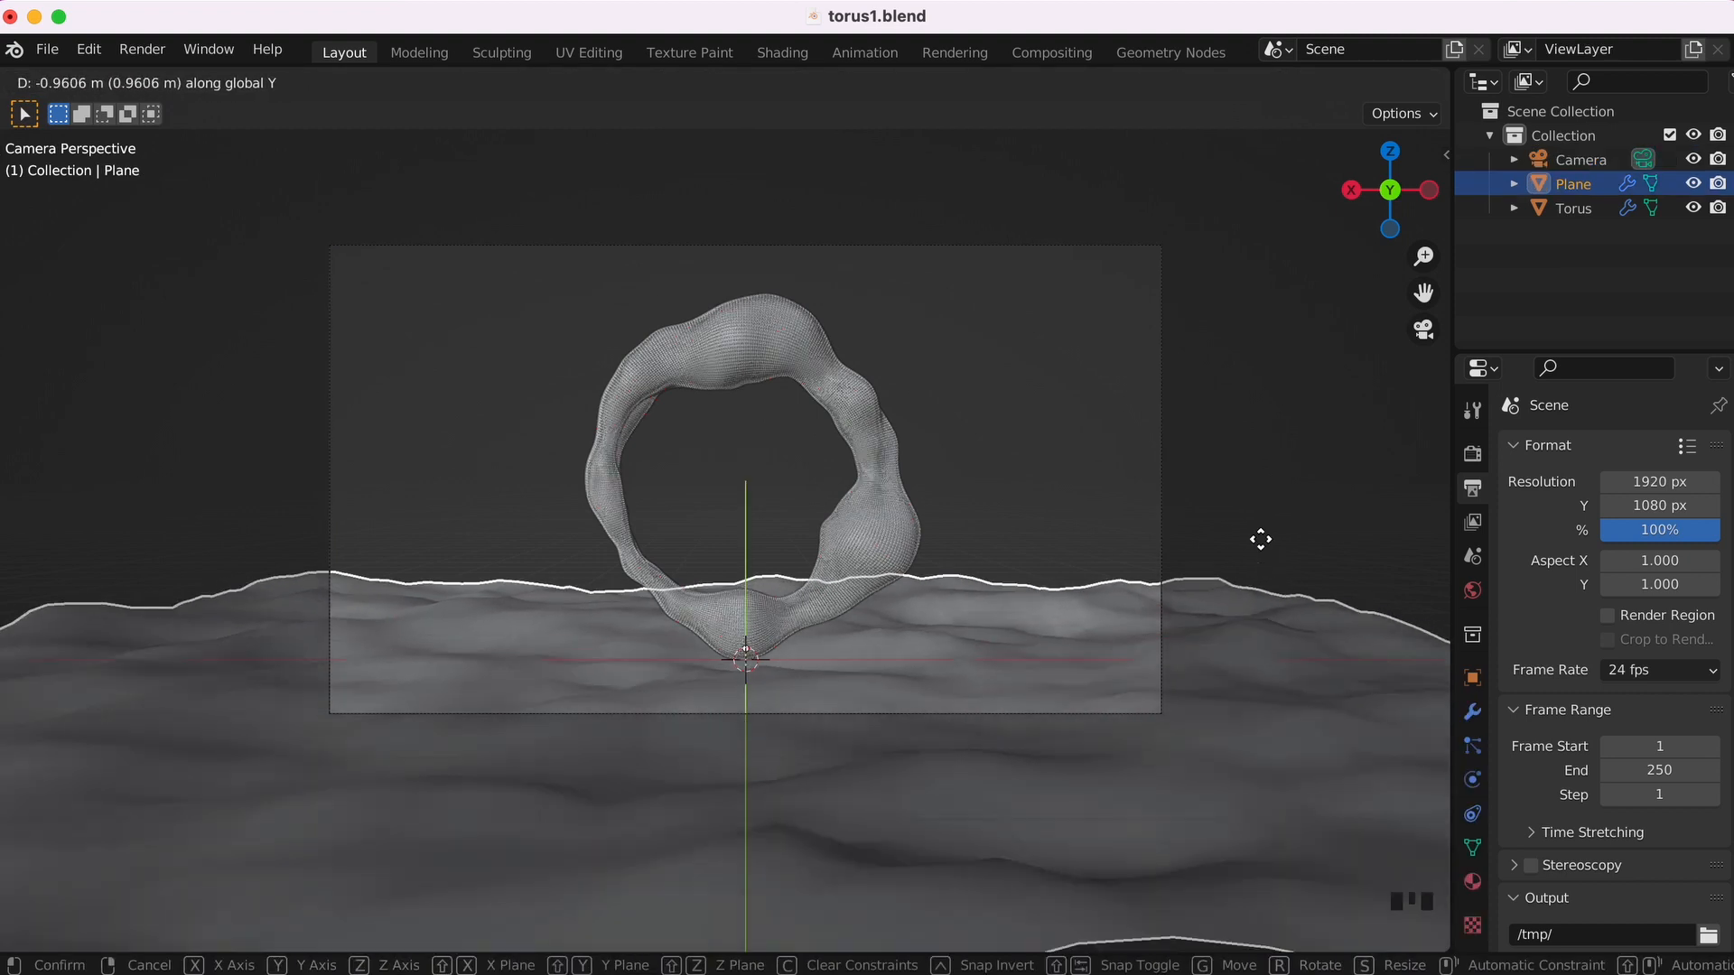
pyautogui.click(1260, 509)
# - Adjust the torus's height above the floor plane along Z
pyautogui.click(890, 457)
pyautogui.keyDown('shift'); pyautogui.click(1000, 619); pyautogui.keyUp('shift')
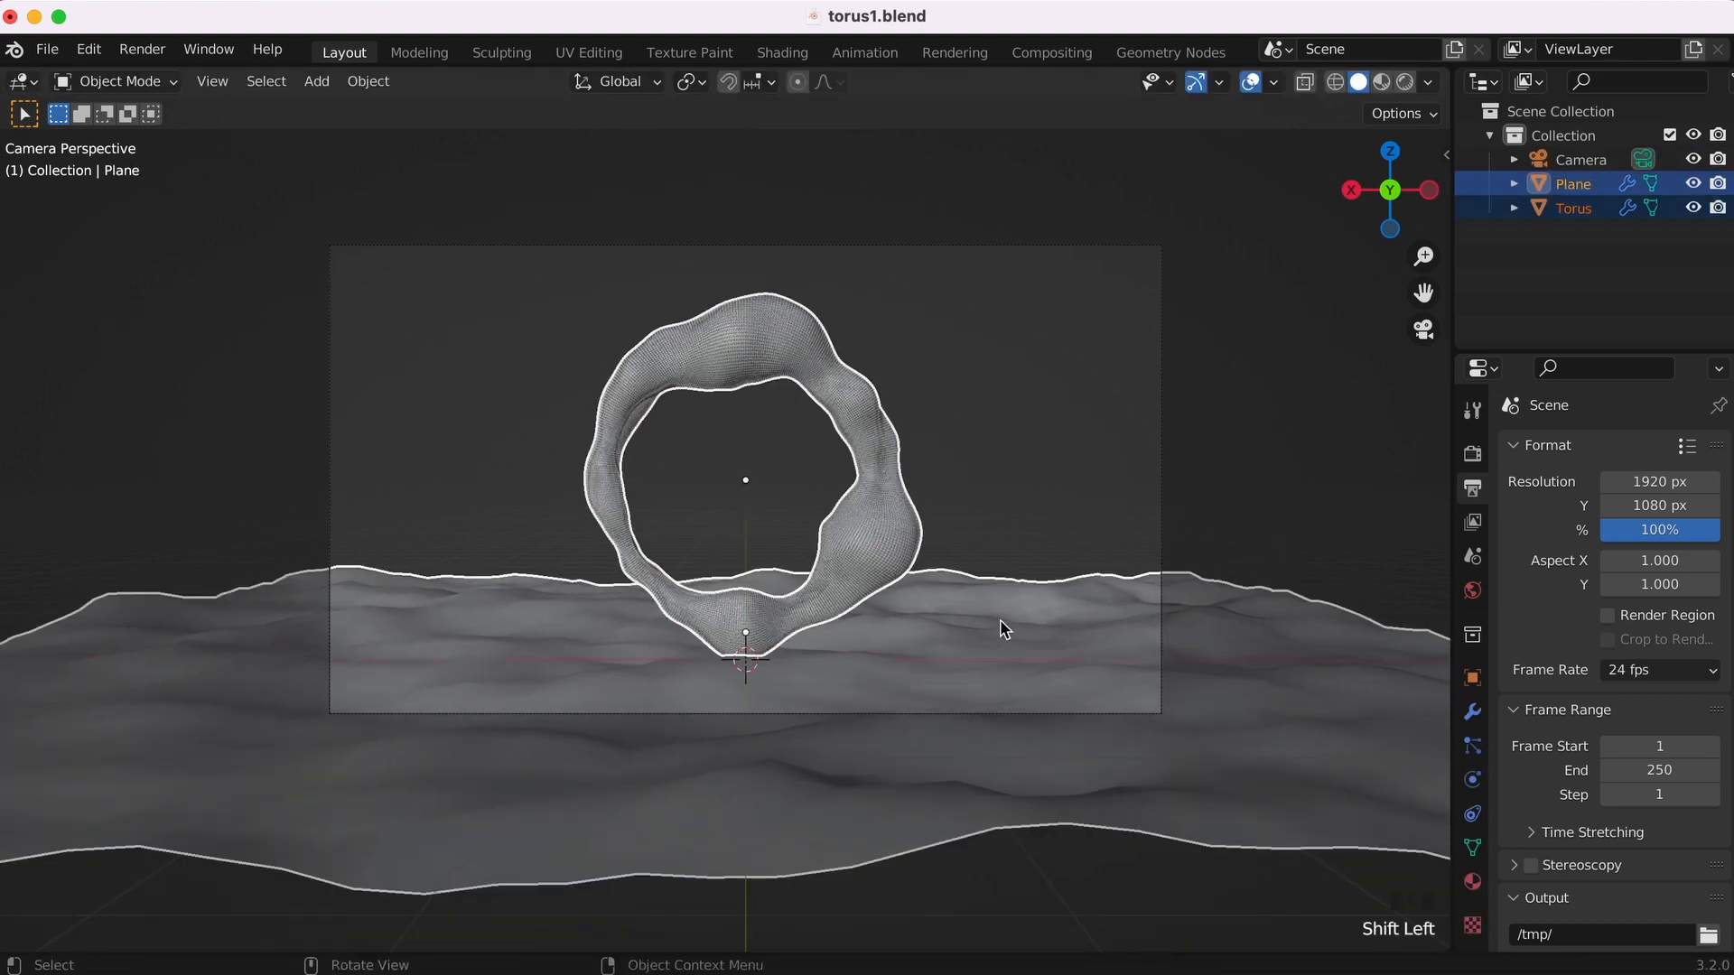
pyautogui.click(999, 620)
pyautogui.click(879, 527)
pyautogui.press('g')
pyautogui.press('z')
pyautogui.click(879, 494)
# - Raise the camera a little more along Z to fine-tune the landscape framing
pyautogui.click(1161, 479)
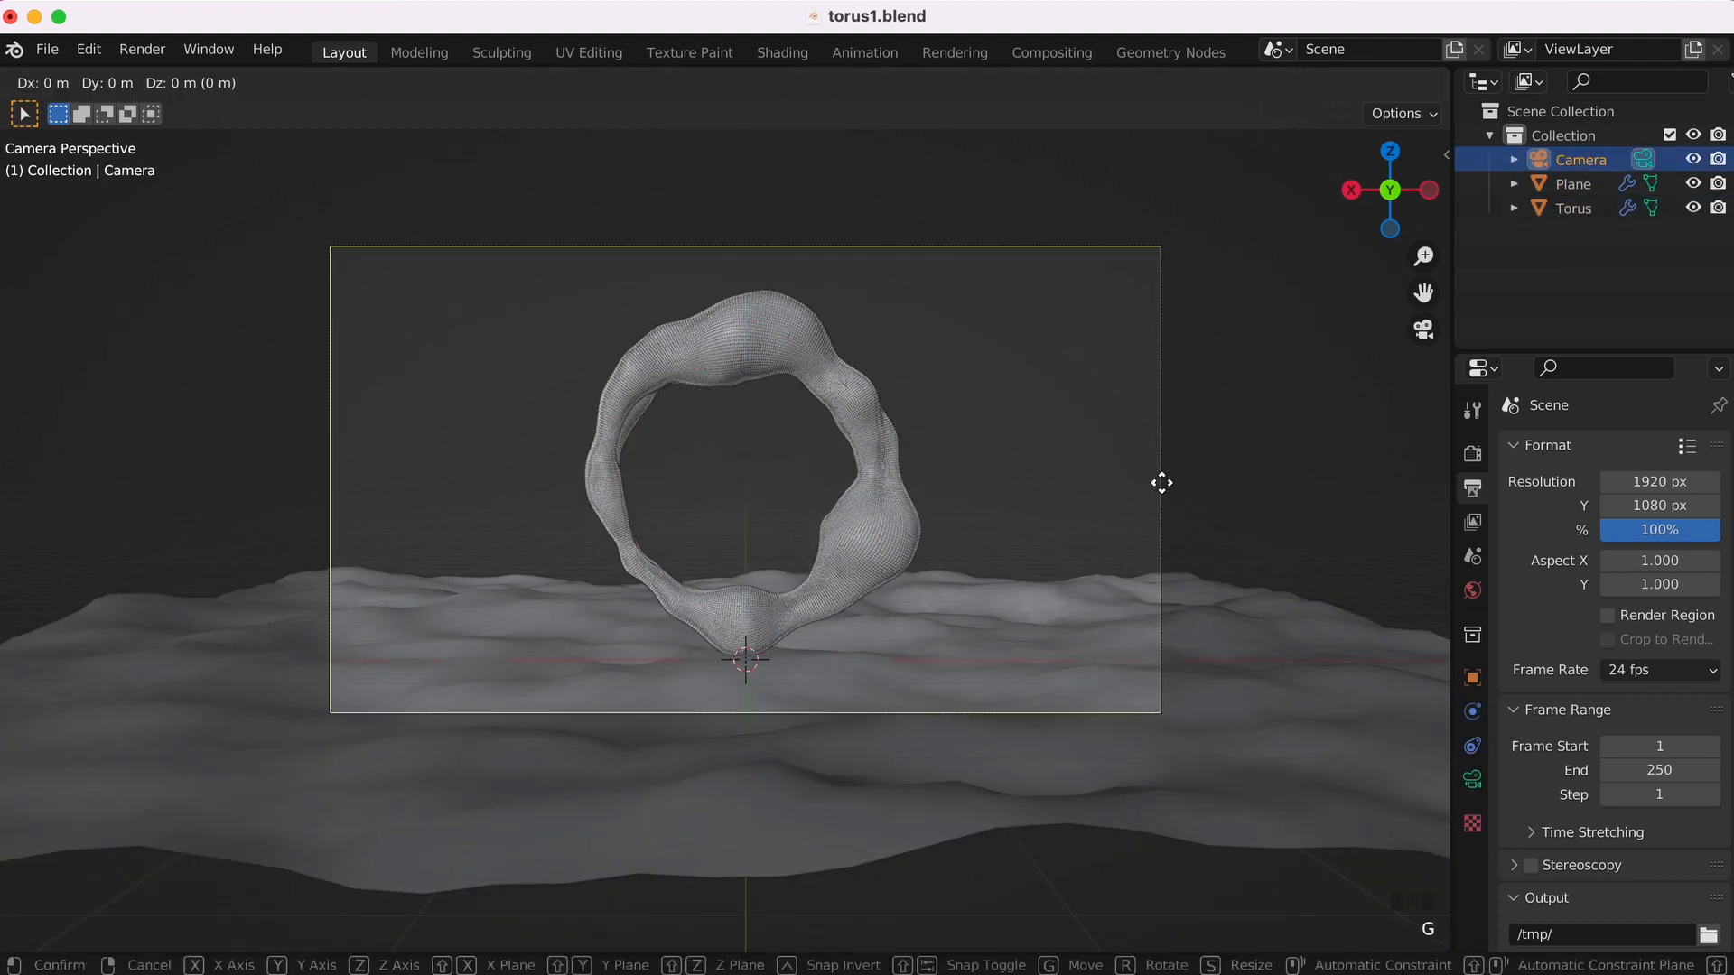
pyautogui.press('g')
pyautogui.press('z')
pyautogui.click(1164, 482)
# - Snap the 3D cursor to the torus's origin, deselect the torus and save the file
pyautogui.click(890, 514)
pyautogui.rightClick(890, 515)
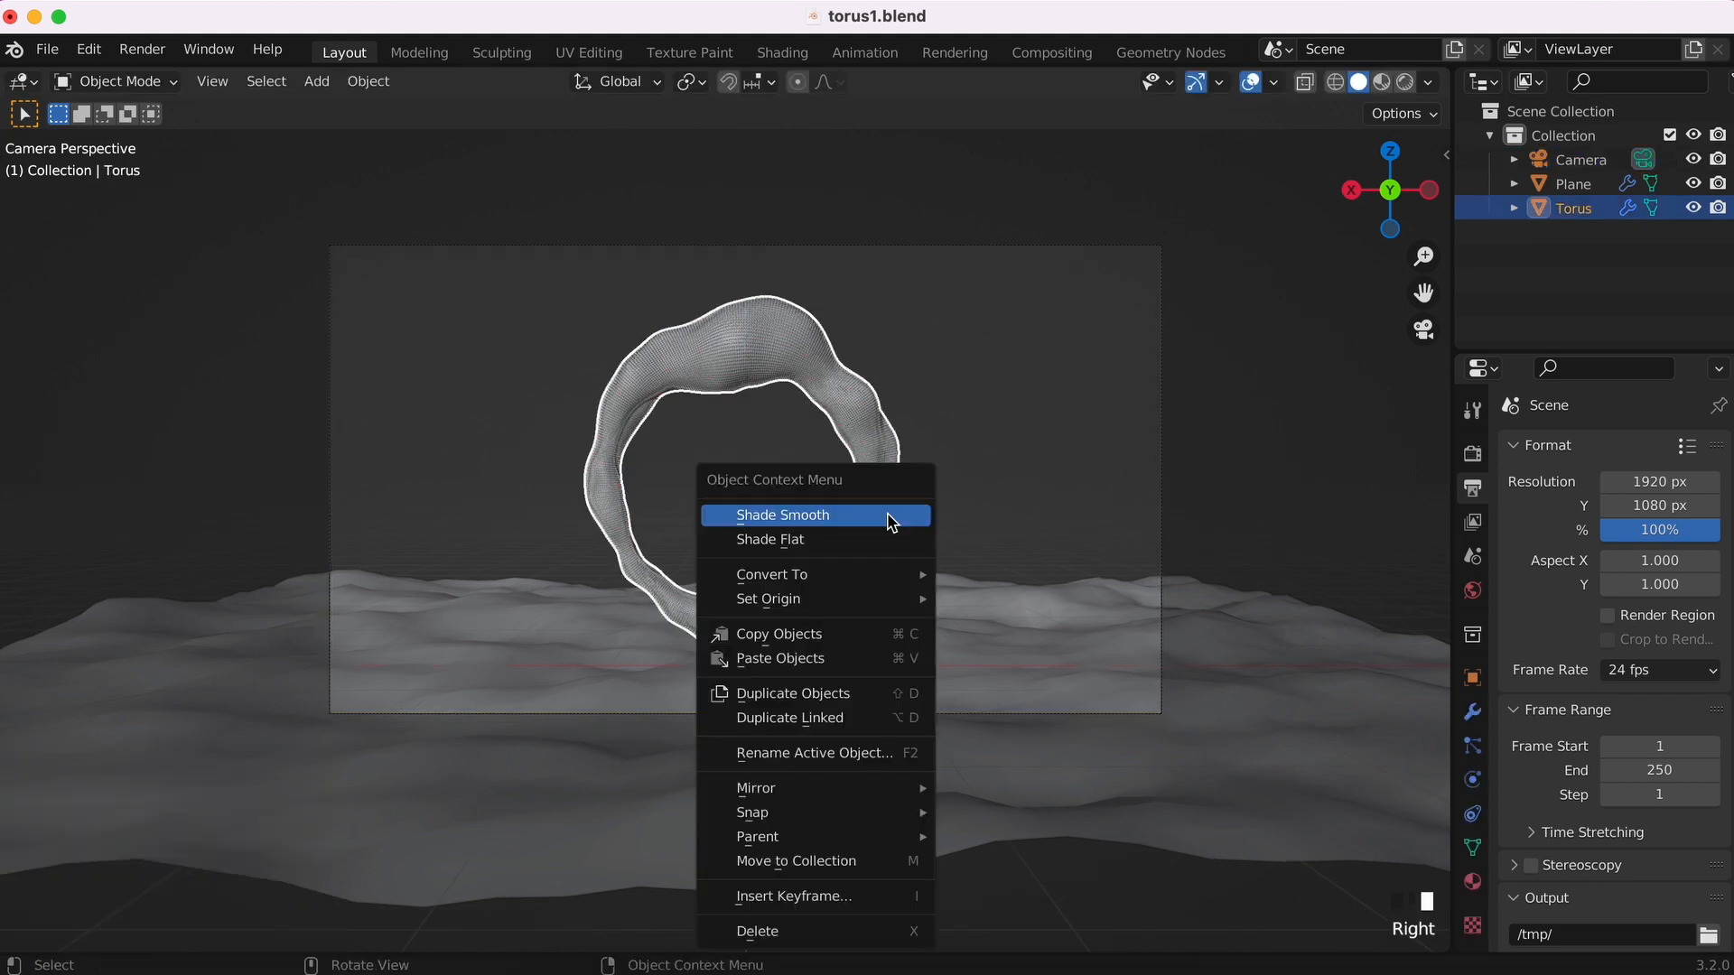
pyautogui.press('Escape')
pyautogui.hotkey('shift', 's')
pyautogui.click(770, 529)
pyautogui.click(1289, 443)
pyautogui.press('super+s')
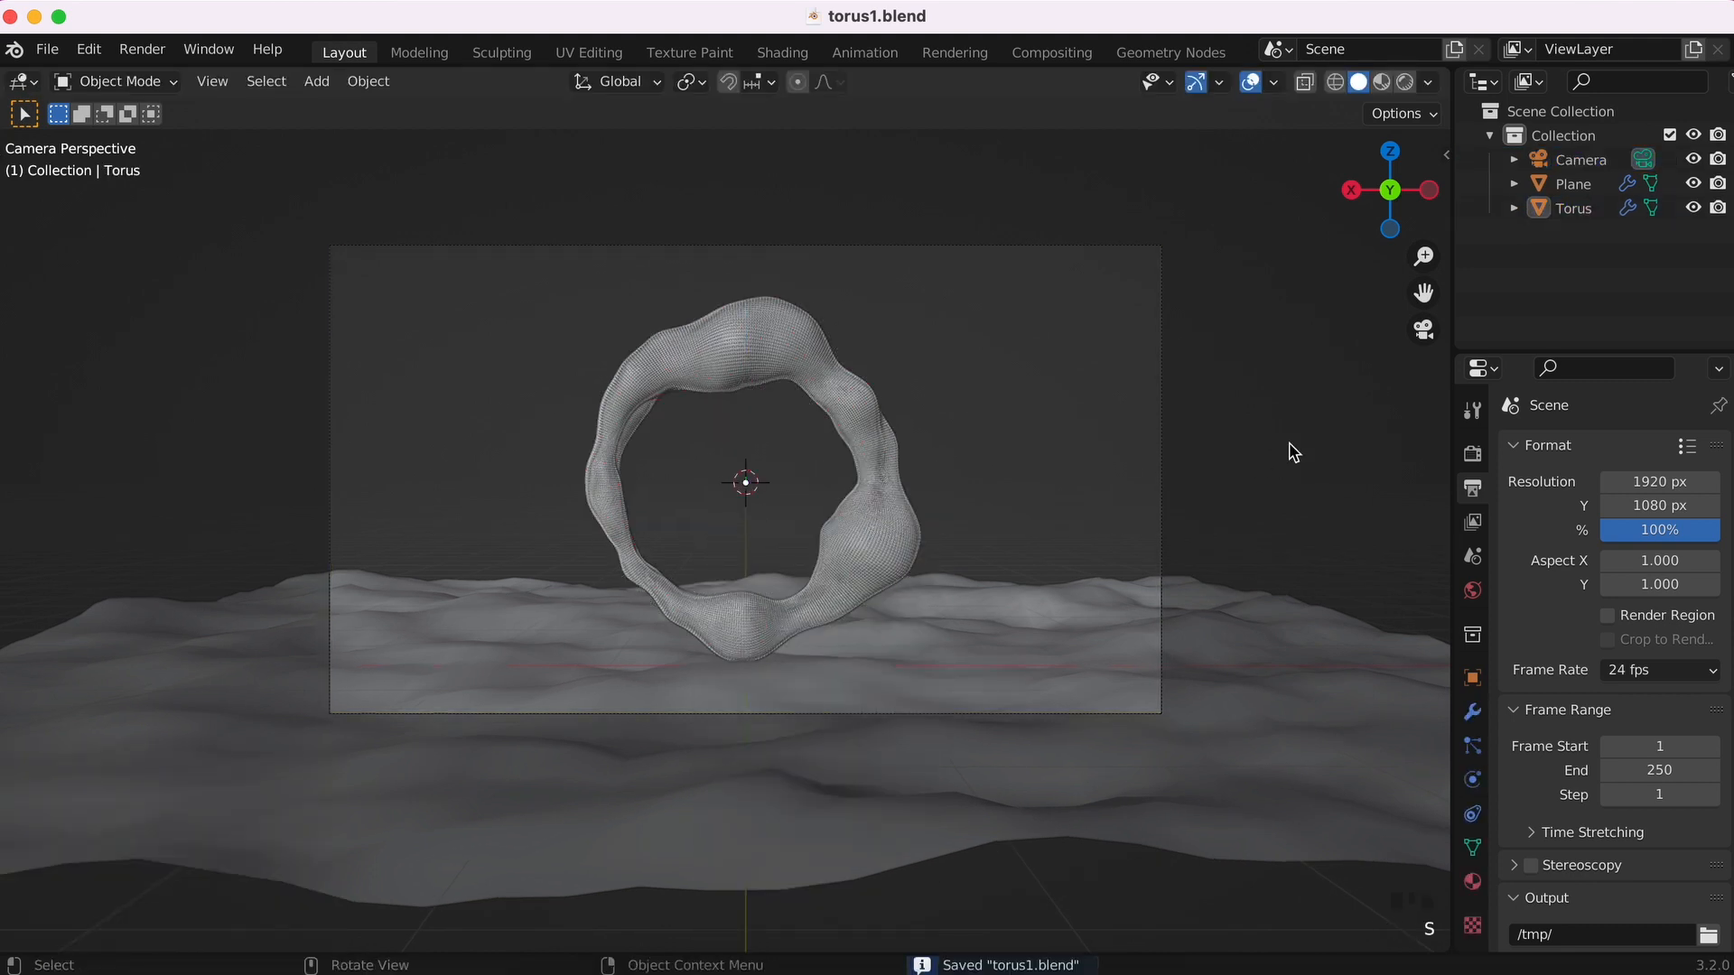
# - View the scene from beneath the floor and raise the torus about 0.01 m along Z
pyautogui.moveTo(836, 623); pyautogui.dragTo(872, 696, button='middle')
pyautogui.keyDown('shift'); pyautogui.moveTo(713, 704); pyautogui.dragTo(567, 507, button='middle'); pyautogui.keyUp('shift')
pyautogui.click(1390, 225)
pyautogui.keyDown('super'); pyautogui.scroll(5, 1114, 394); pyautogui.keyUp('super')
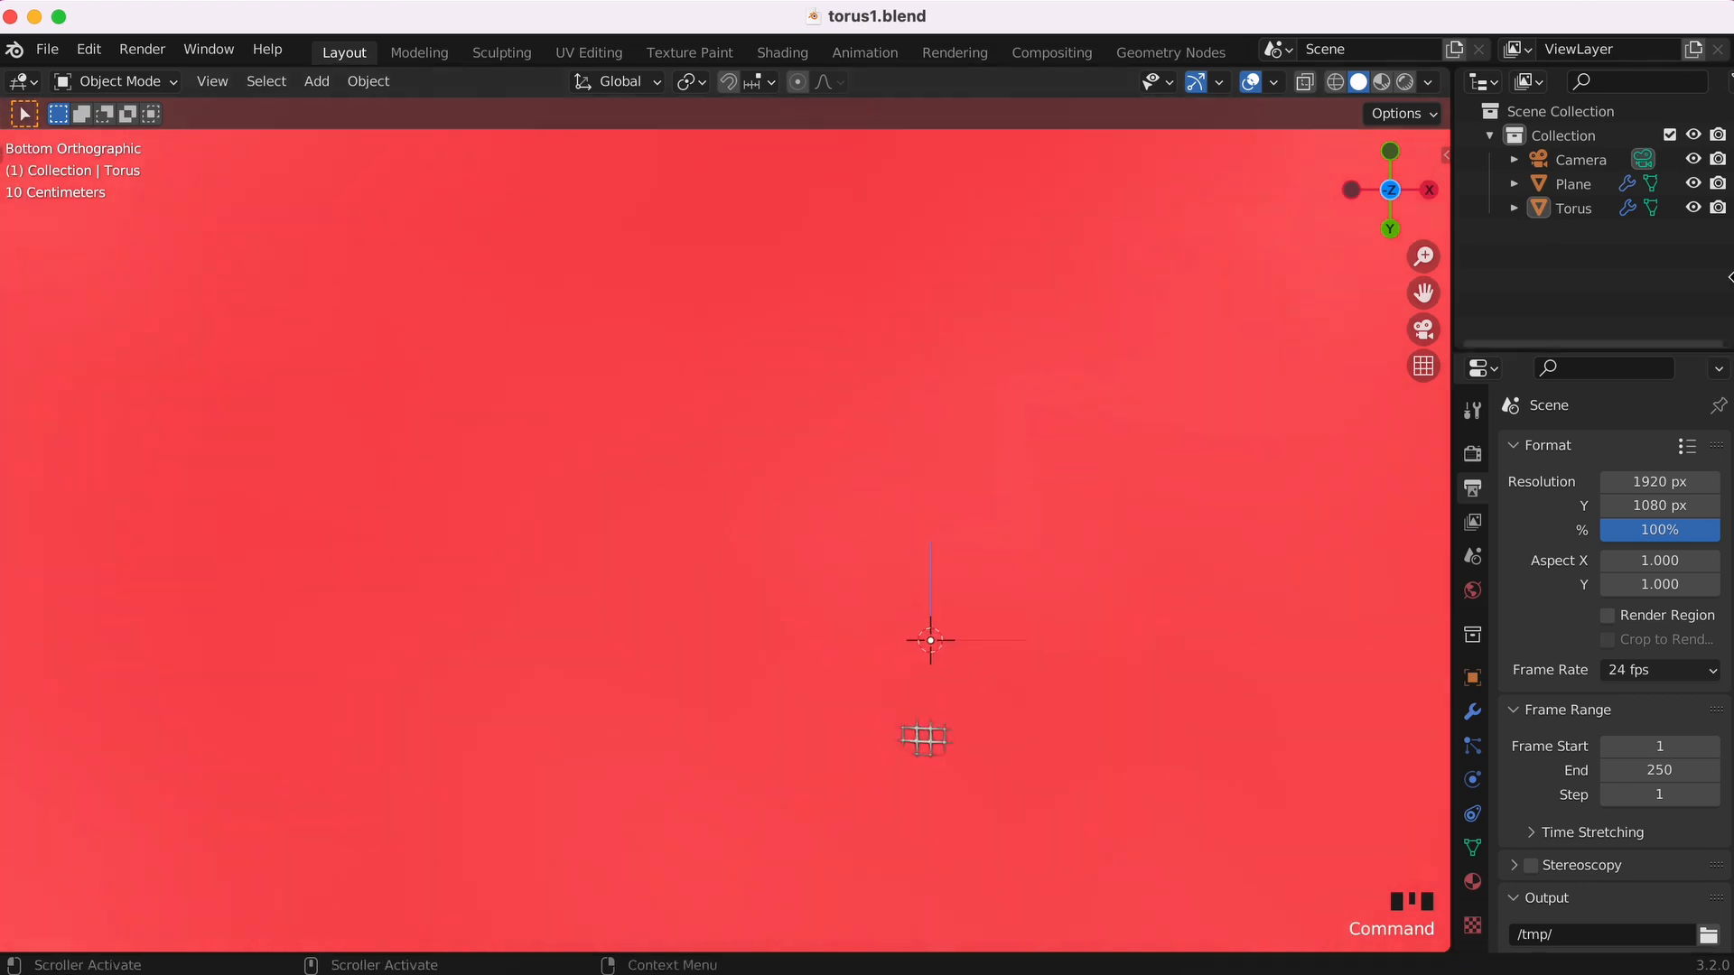
pyautogui.click(1573, 208)
pyautogui.press('g')
pyautogui.press('z')
pyautogui.click(1091, 756)
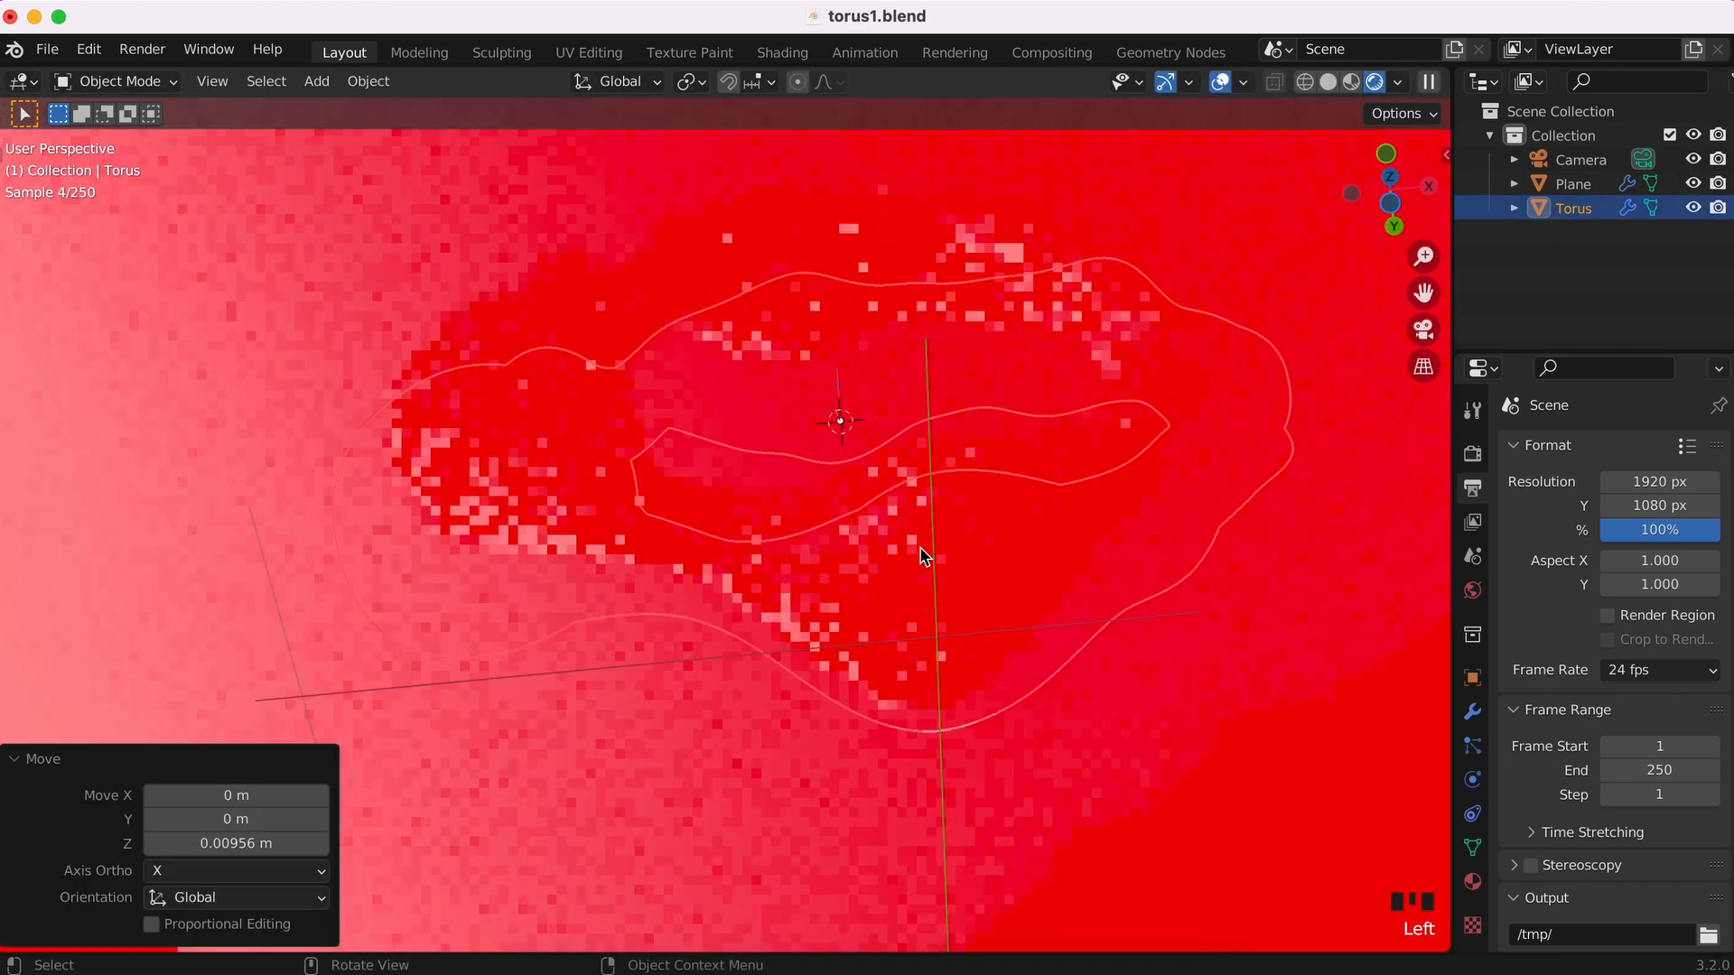
# - Return to the camera view, raise the torus about 0.0066 m along Z and save the file
pyautogui.press('KP_0')
pyautogui.press('g')
pyautogui.press('z')
pyautogui.click(1075, 496)
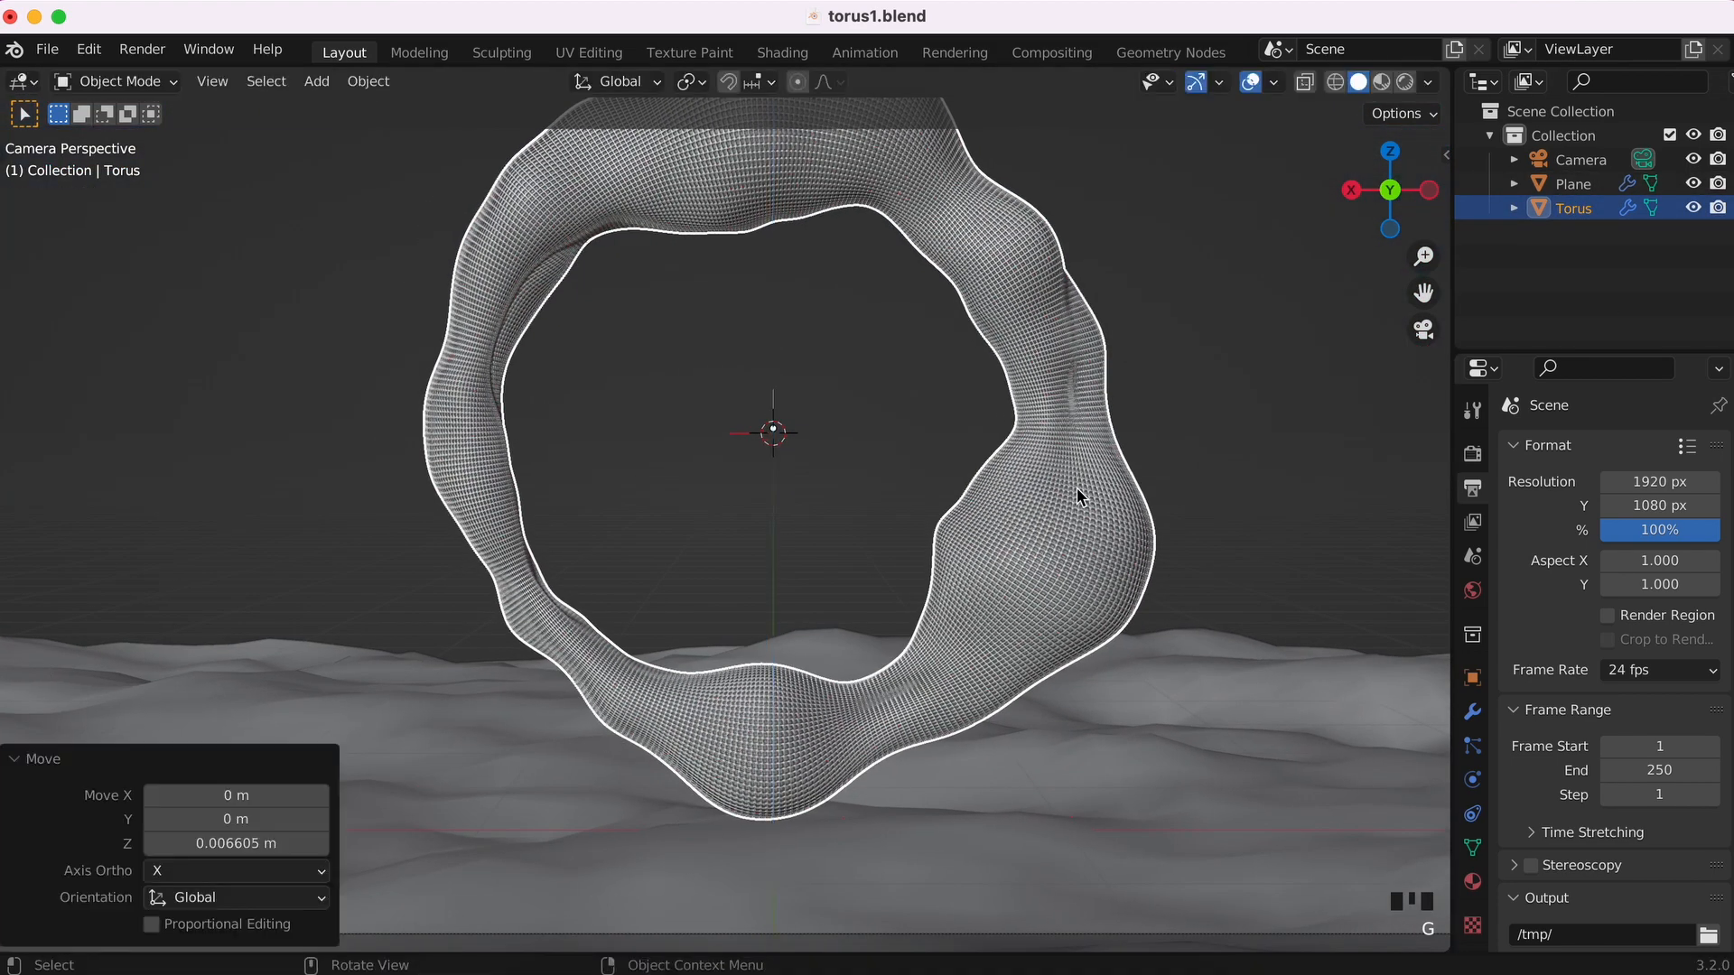
pyautogui.keyDown('super'); pyautogui.scroll(-5, 1075, 496); pyautogui.keyUp('super')
pyautogui.press('super+s')
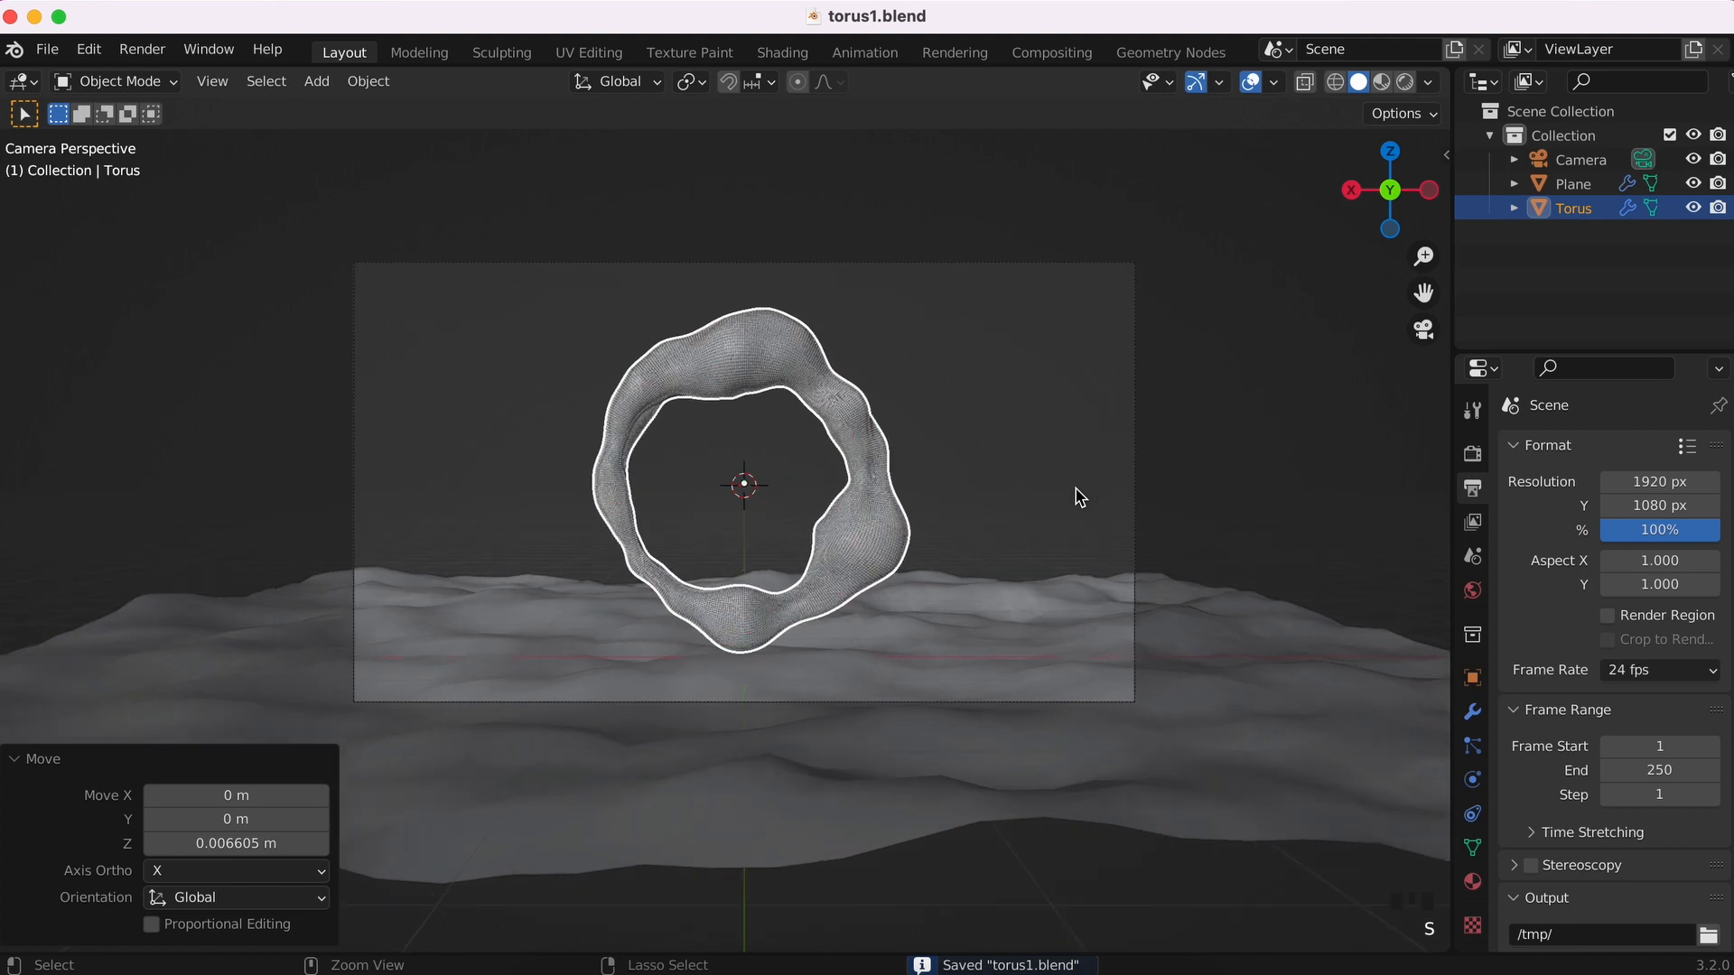
# - Lower the floor plane and torus together slightly along Z and save the file
pyautogui.scroll(1, 1119, 541)
pyautogui.click(1161, 581)
pyautogui.keyDown('shift'); pyautogui.click(908, 524); pyautogui.keyUp('shift')
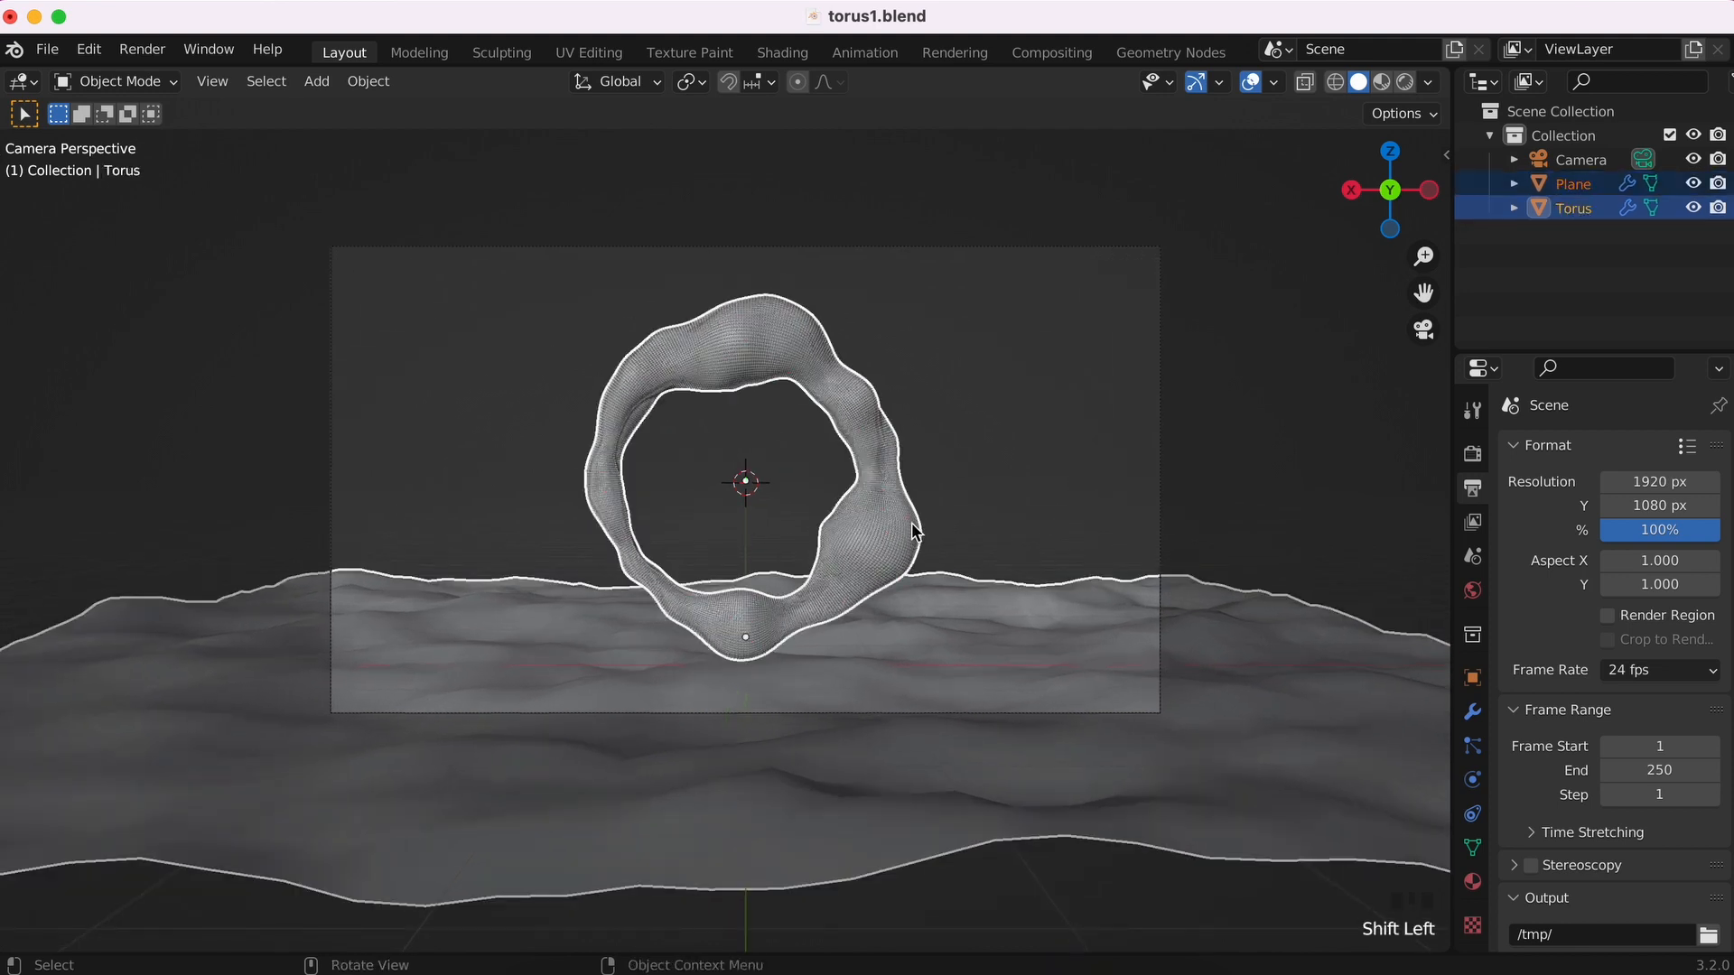
pyautogui.press('g')
pyautogui.press('z')
pyautogui.click(914, 575)
pyautogui.click(984, 492)
pyautogui.press('super+s')
# - Render a still image of the landscape frame, then close the render result
pyautogui.click(142, 50)
pyautogui.click(167, 78)
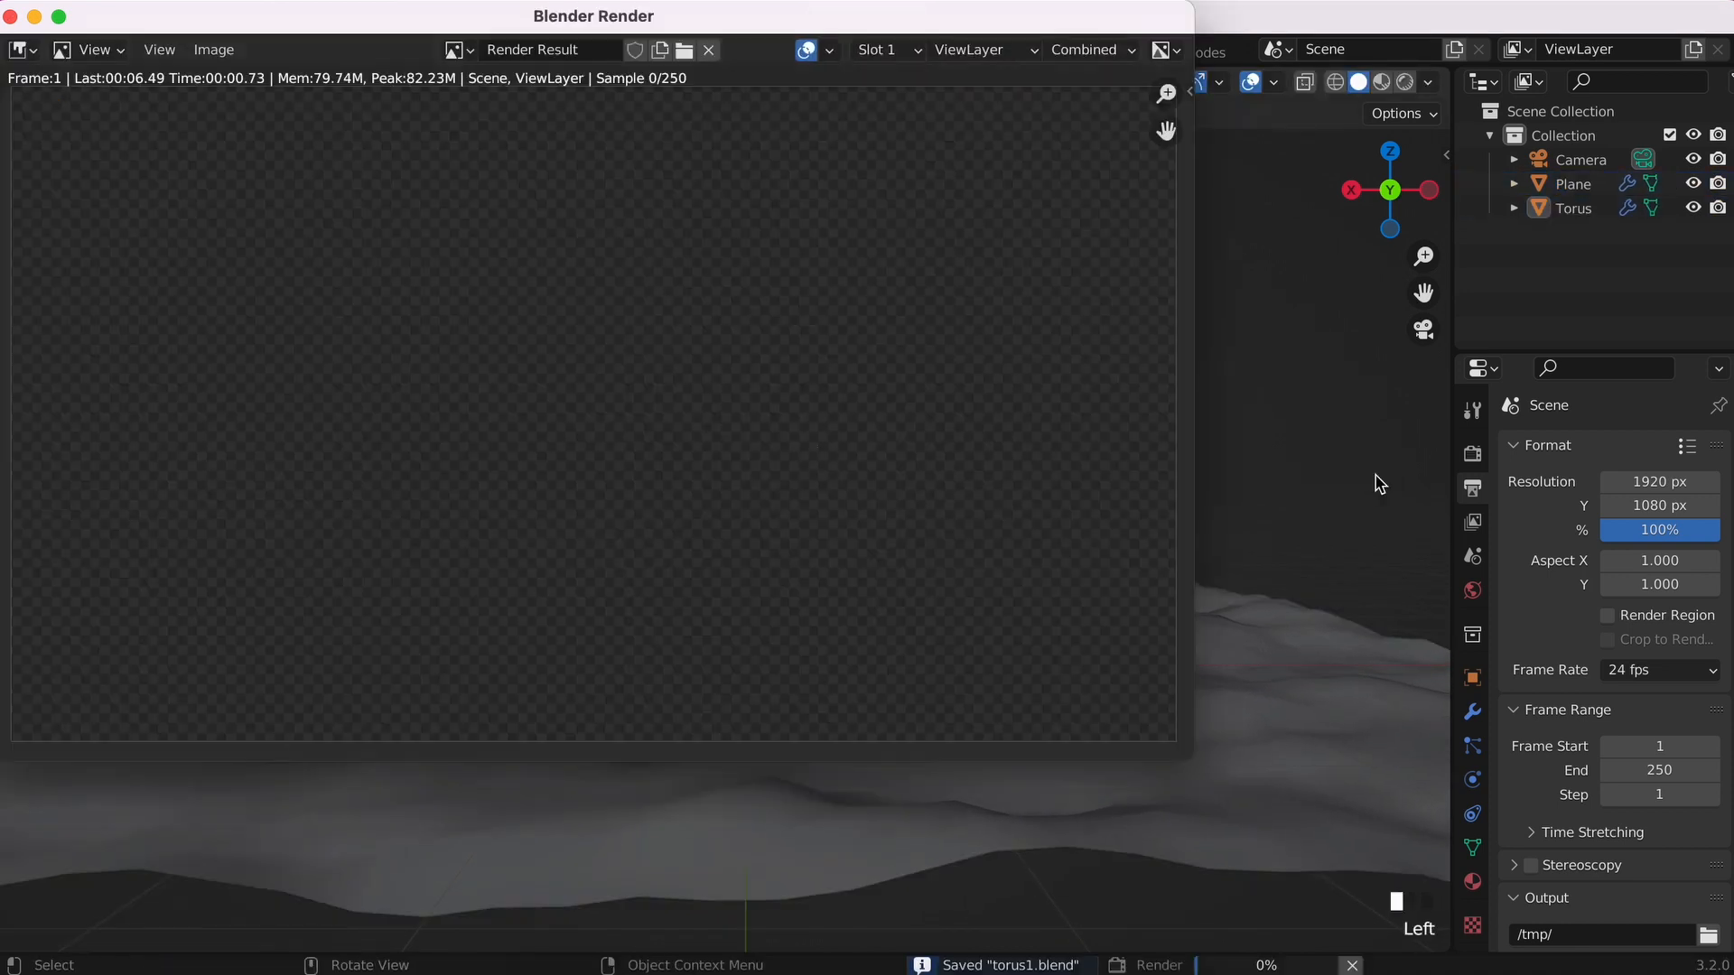
pyautogui.click(11, 17)
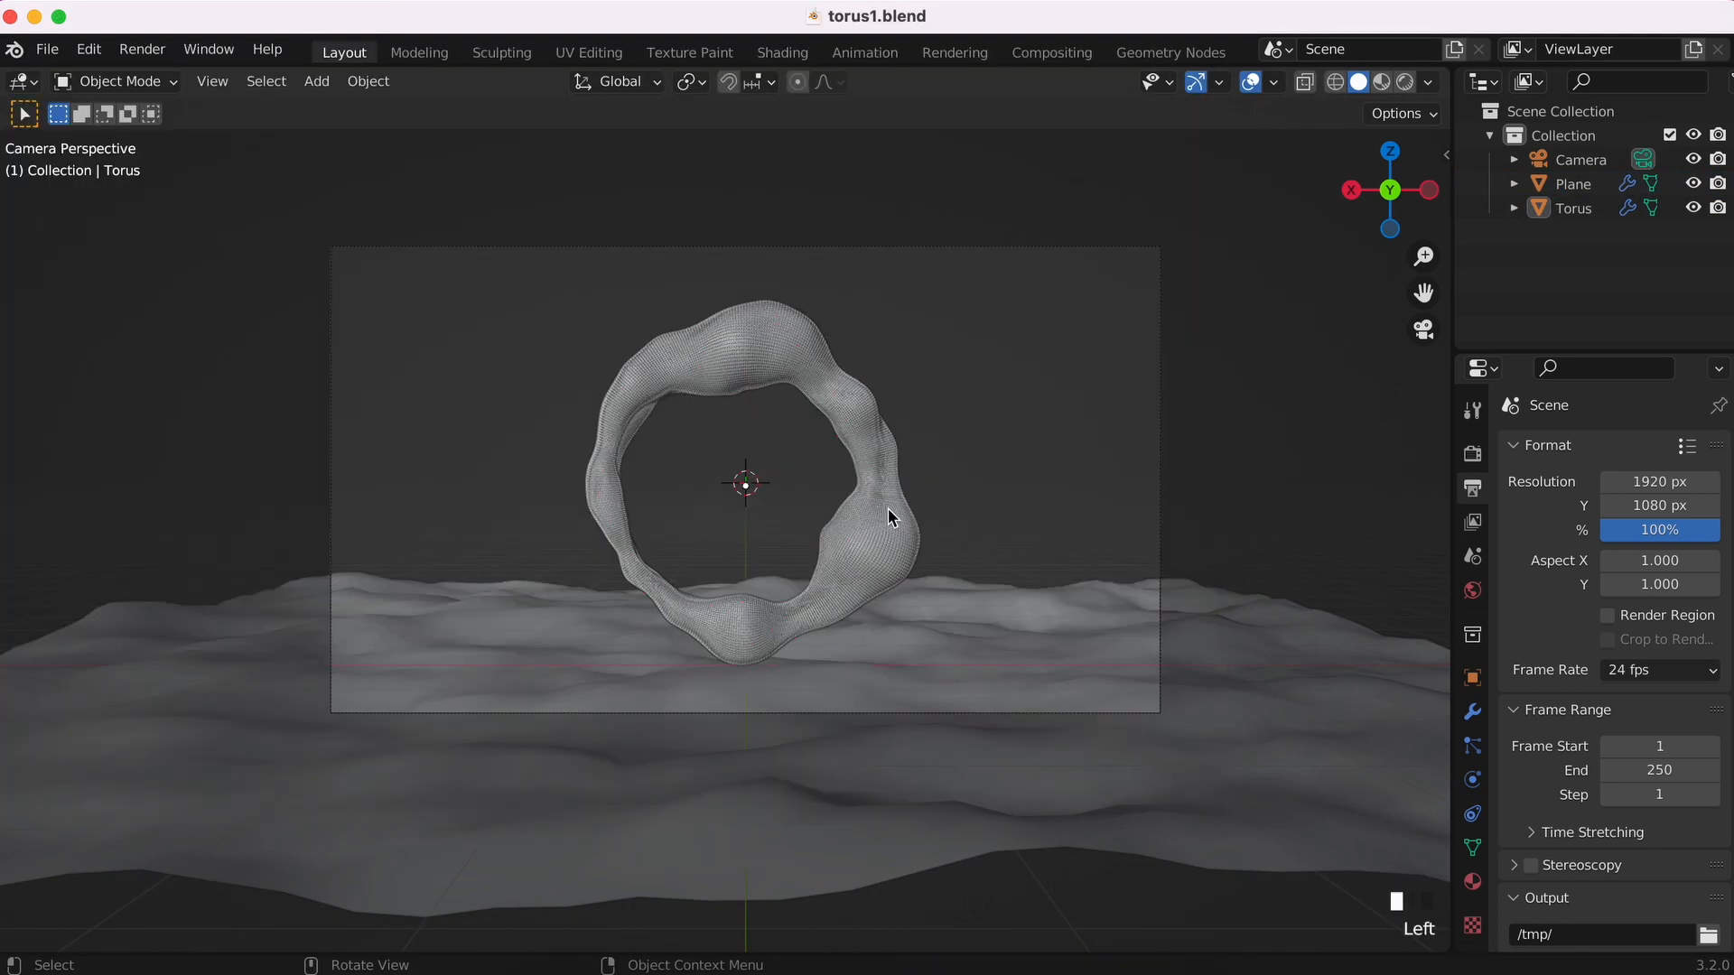
# - Raise the torus and floor plane together along Z within the camera frame
pyautogui.click(887, 509)
pyautogui.keyDown('shift'); pyautogui.click(1002, 597); pyautogui.keyUp('shift')
pyautogui.press('g')
pyautogui.press('z')
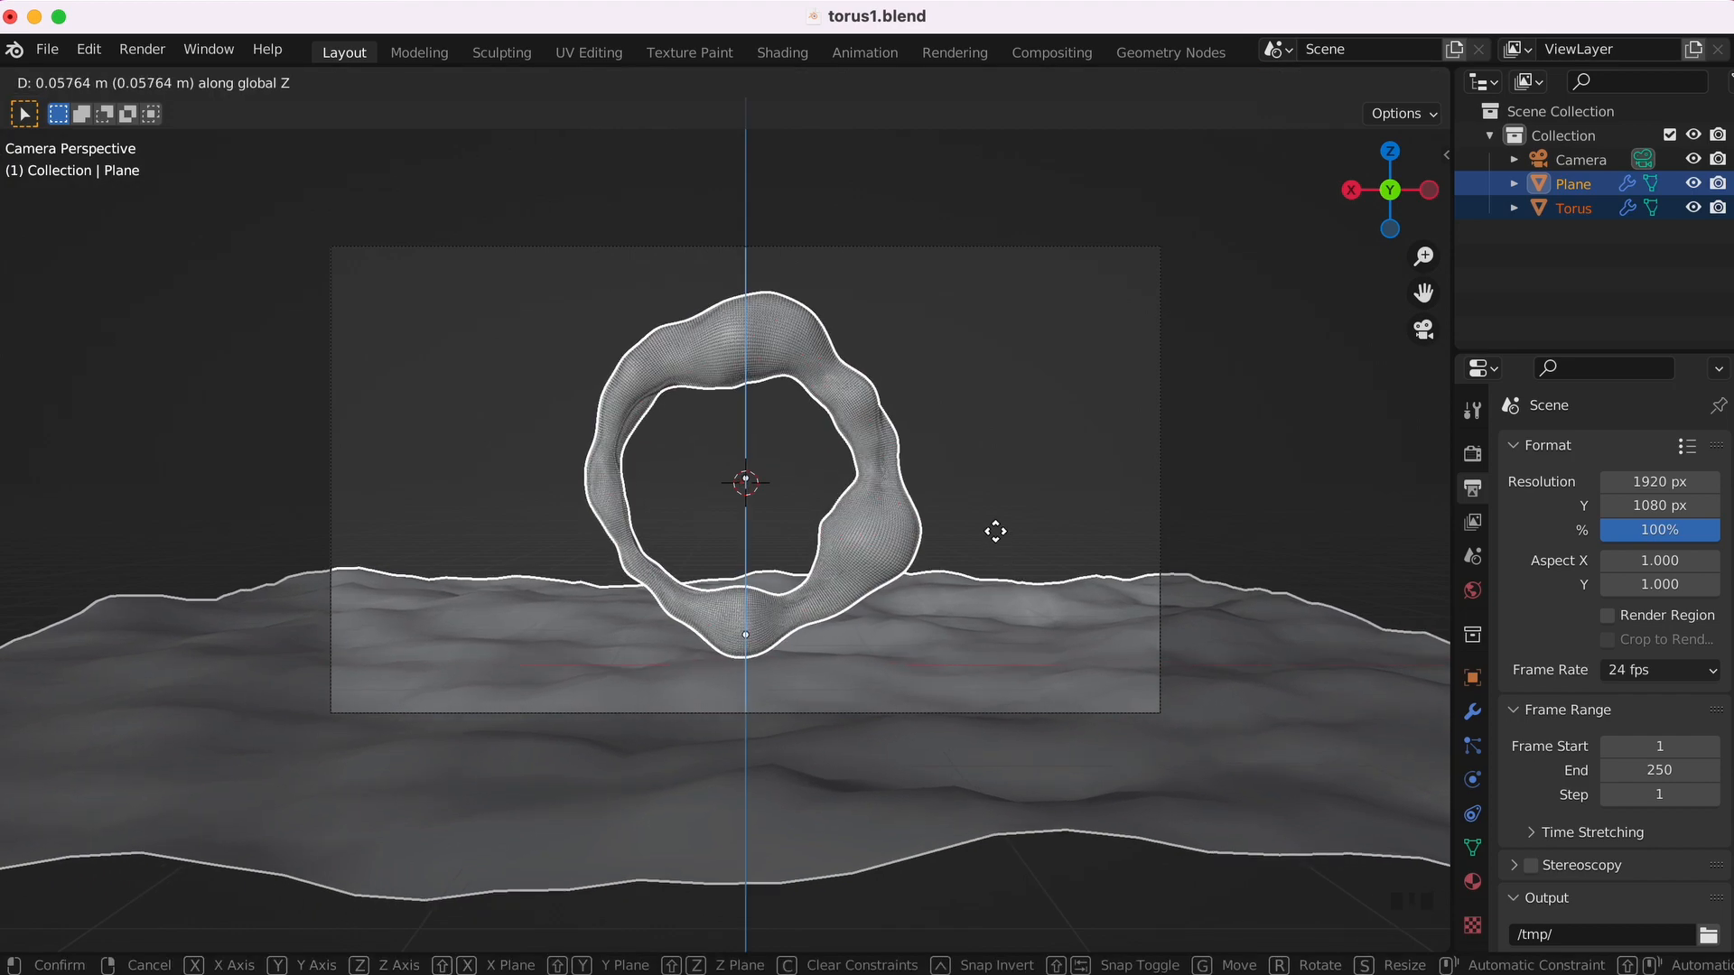